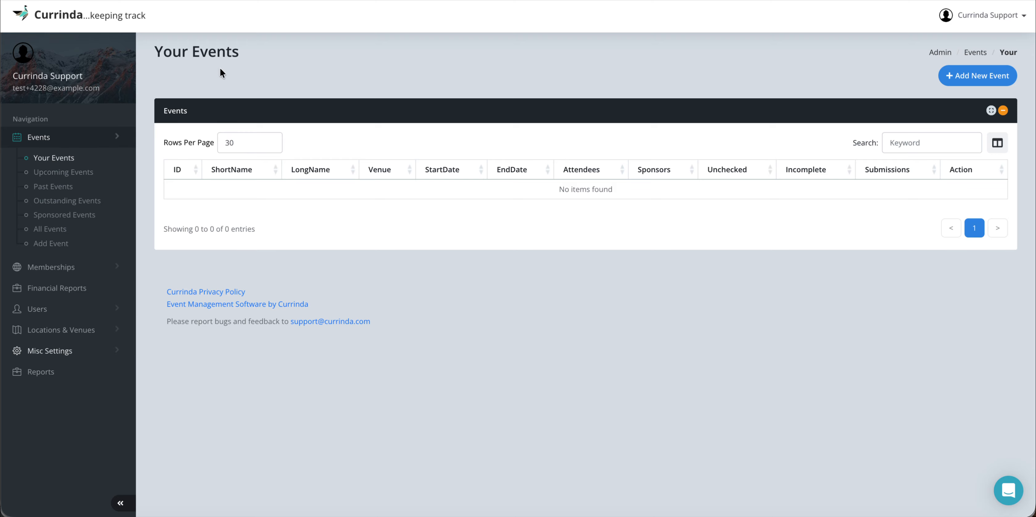
Step: Create a new event with long name 'Currinda Tutorials' and short name 'CT'
{"action": "left_click_drag", "start_coordinate": [152, 51], "coordinate": [242, 53]}
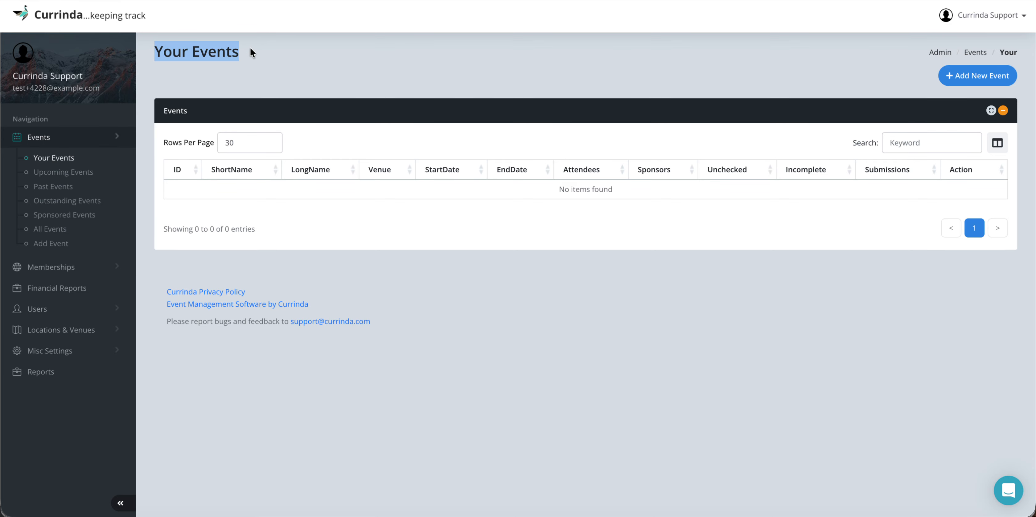
{"action": "left_click", "coordinate": [250, 47]}
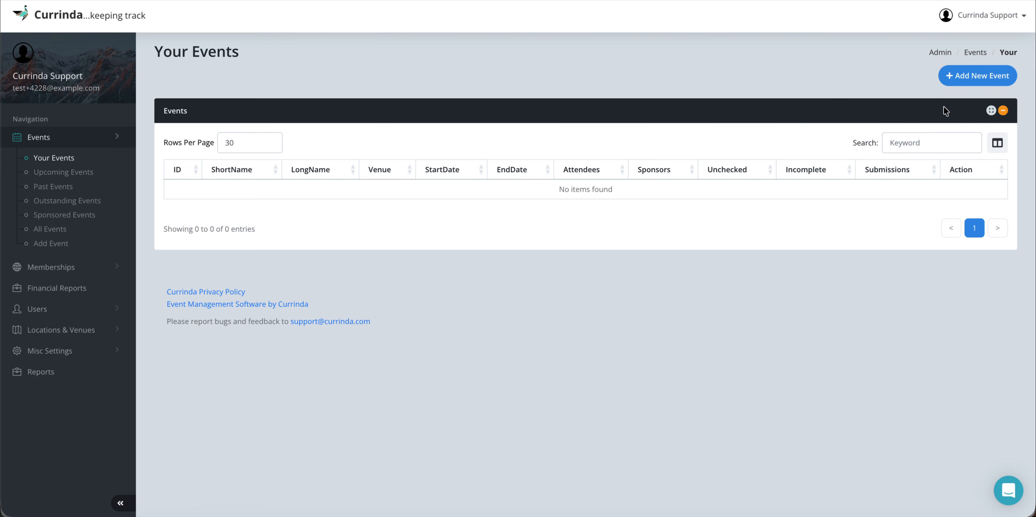
{"action": "left_click", "coordinate": [970, 77]}
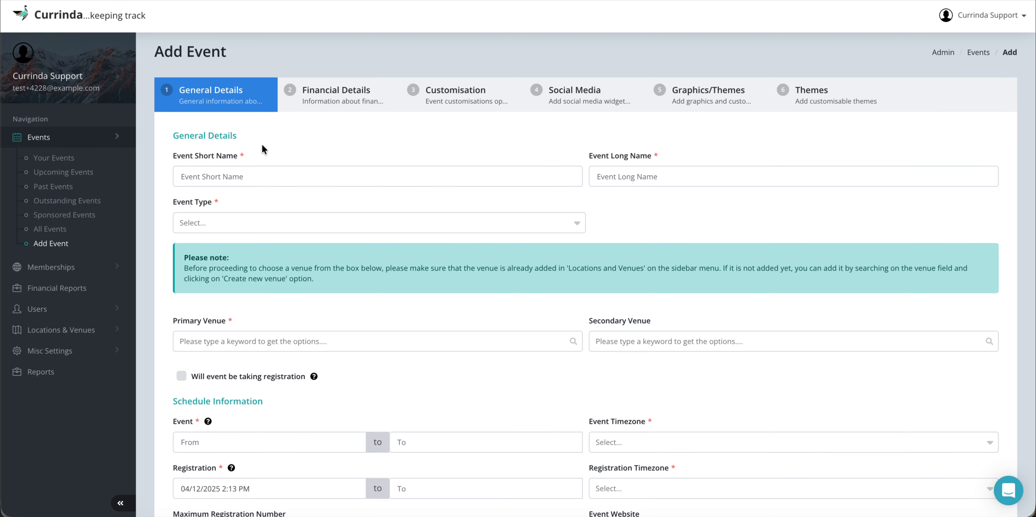
{"action": "left_click", "coordinate": [255, 176]}
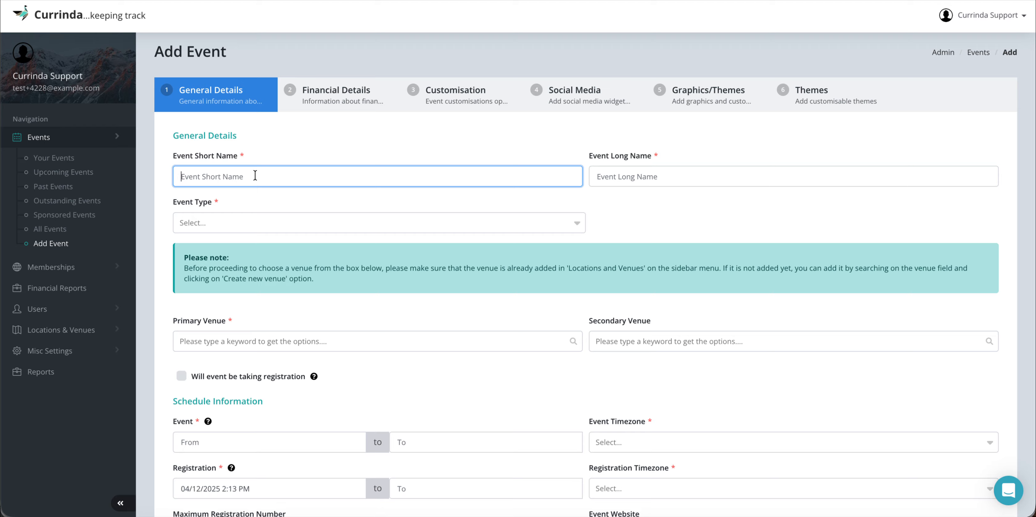
{"action": "left_click", "coordinate": [611, 181]}
{"action": "type", "text": "C"}
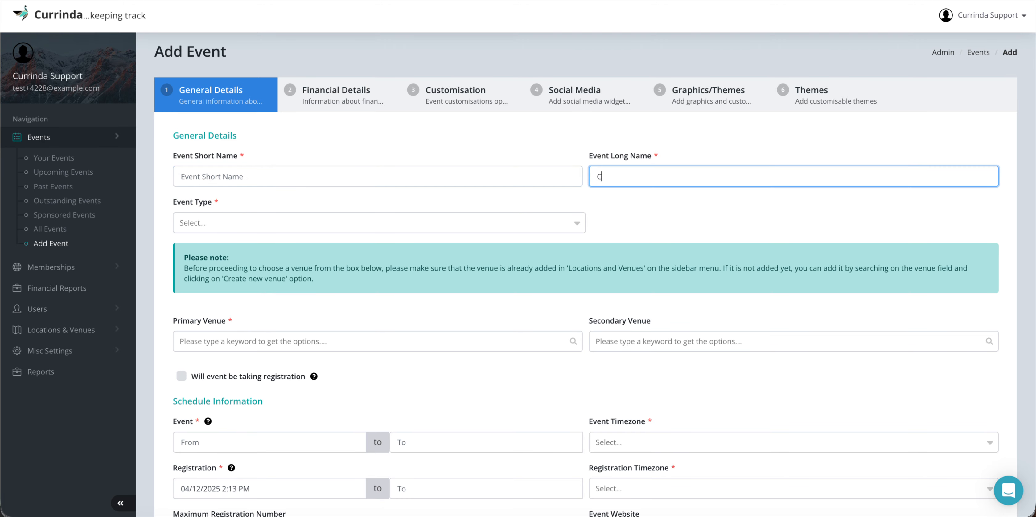
{"action": "type", "text": "urrinda Tutorials"}
{"action": "left_click", "coordinate": [437, 172]}
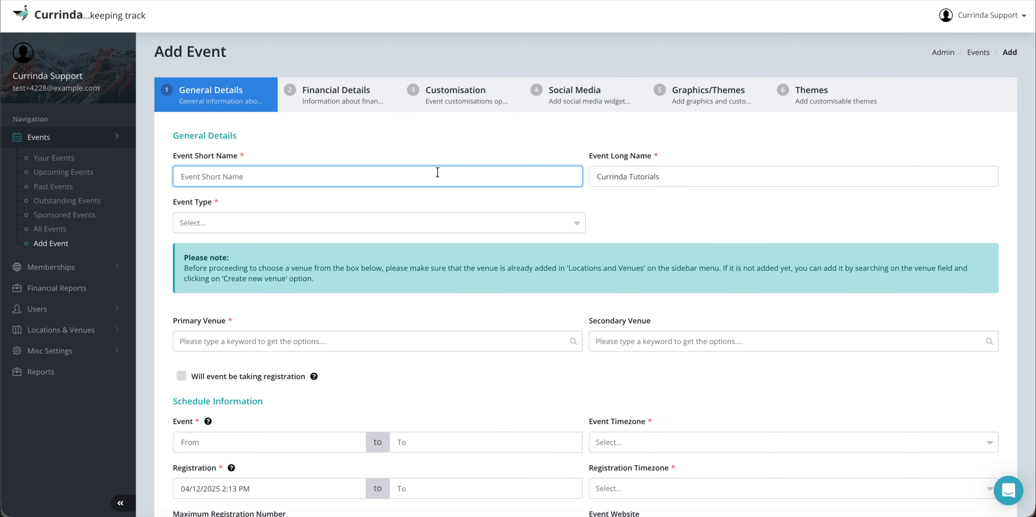
{"action": "type", "text": "CT"}
{"action": "left_click", "coordinate": [365, 220]}
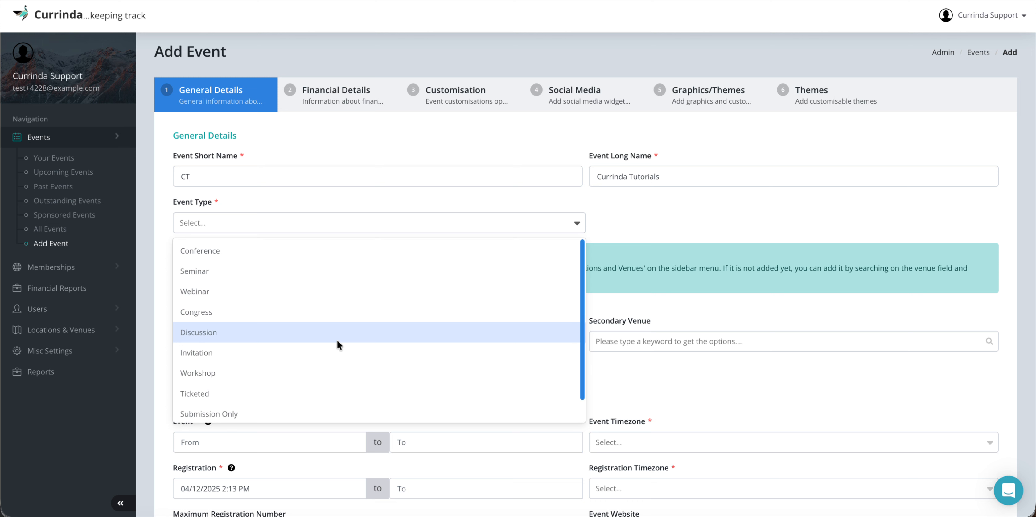
Step: Choose Conference from the Event Type list
{"action": "scroll", "coordinate": [338, 340], "scroll_direction": "down", "scroll_amount": 1}
{"action": "scroll", "coordinate": [336, 339], "scroll_direction": "up", "scroll_amount": 1}
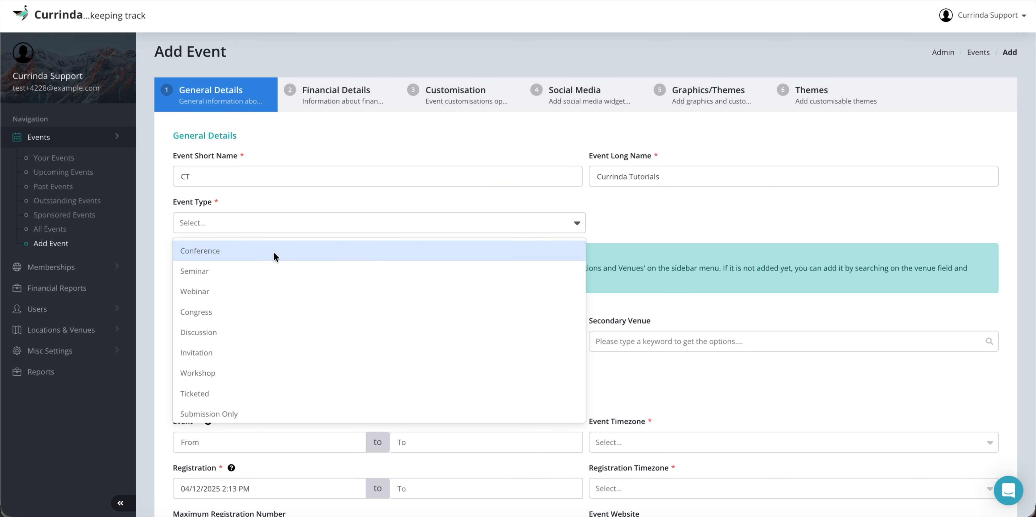
{"action": "scroll", "coordinate": [240, 308], "scroll_direction": "down", "scroll_amount": 1}
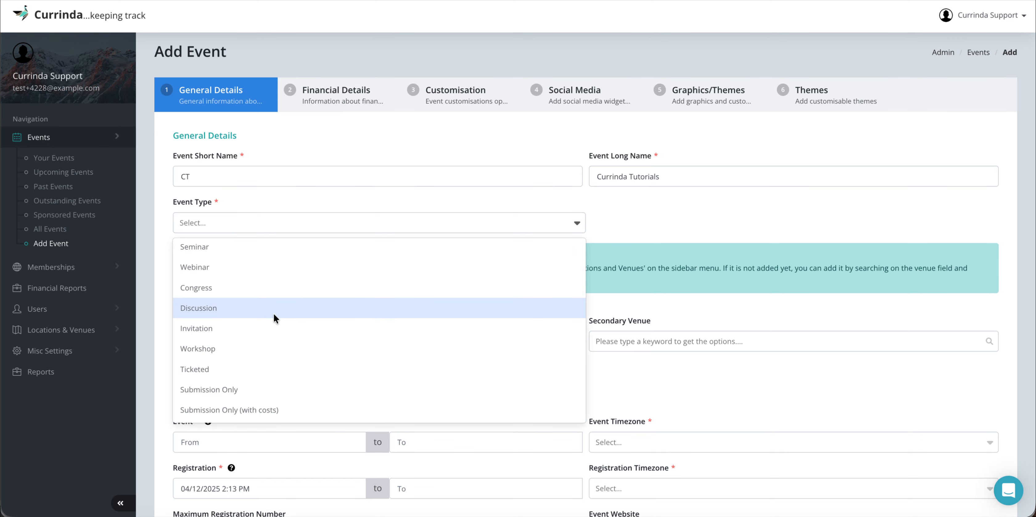
{"action": "scroll", "coordinate": [273, 314], "scroll_direction": "up", "scroll_amount": 1}
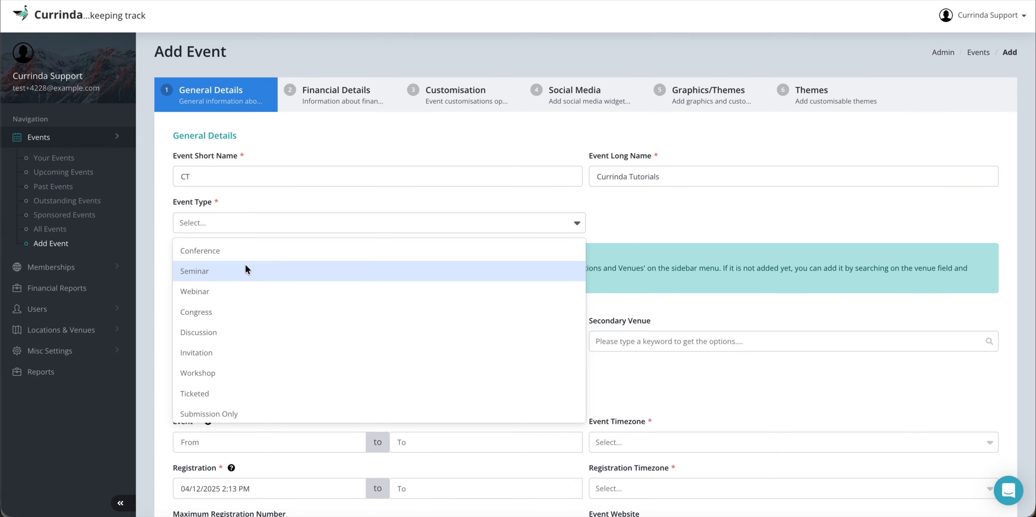
{"action": "left_click", "coordinate": [222, 251]}
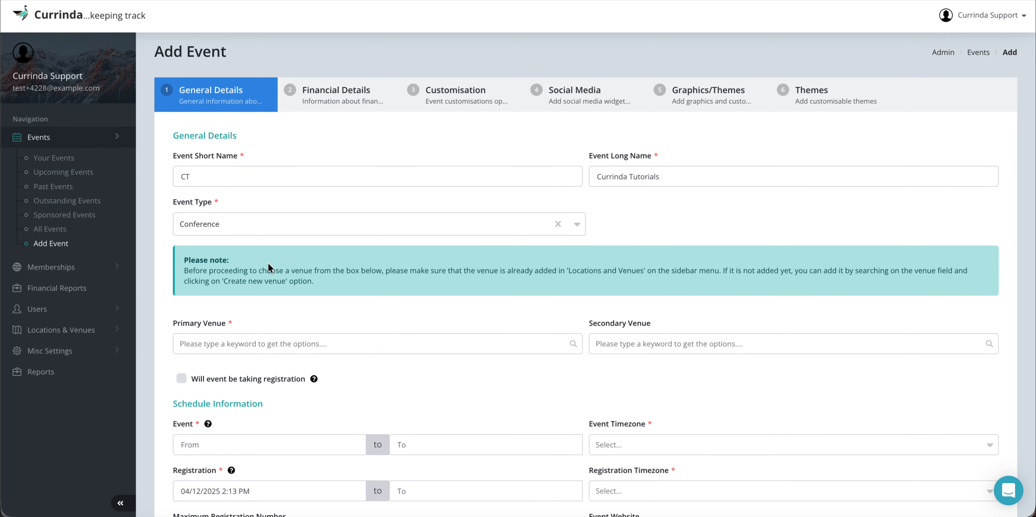
{"action": "scroll", "coordinate": [269, 265], "scroll_direction": "down", "scroll_amount": 1}
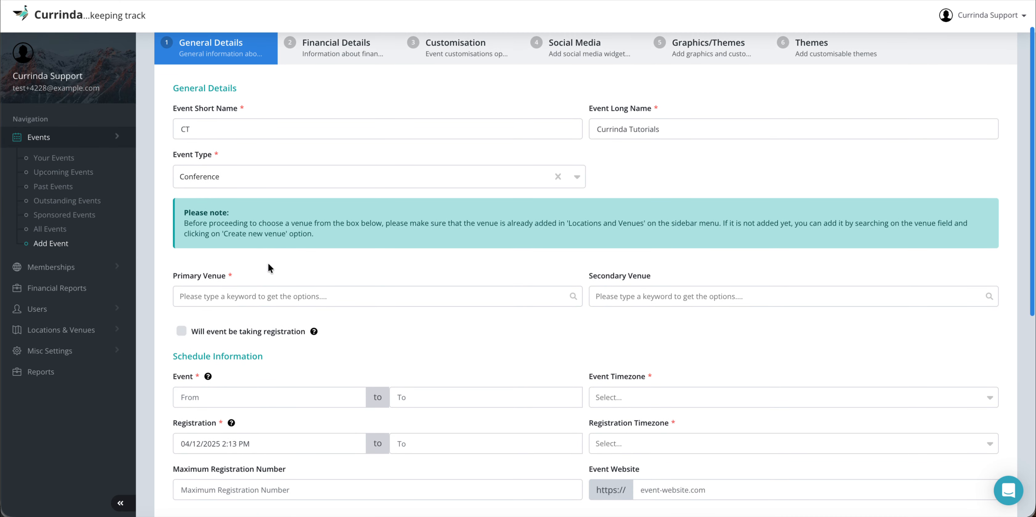
{"action": "scroll", "coordinate": [268, 263], "scroll_direction": "down", "scroll_amount": 1}
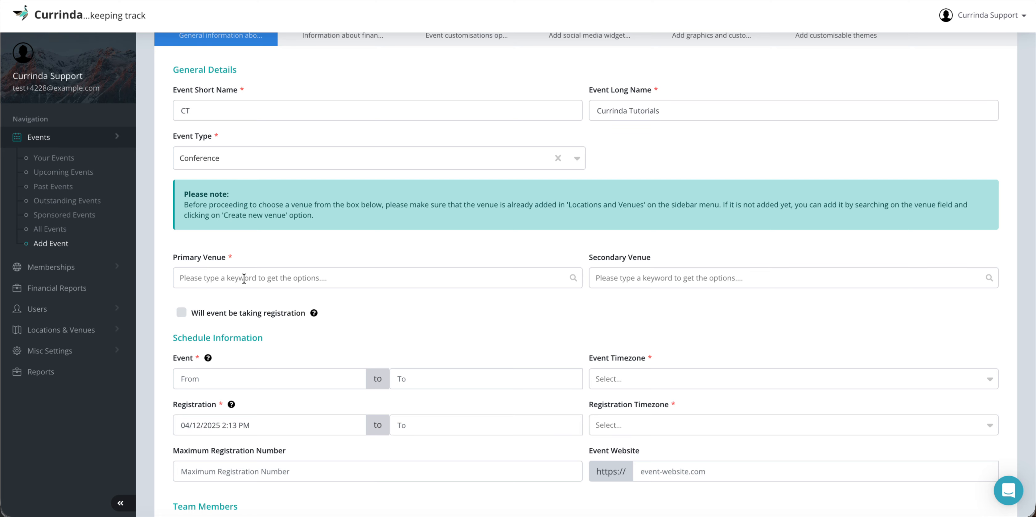
Step: Open Venues in a new tab and check Sydney Cricket Stadium and the Grand Hyatt accommodation
{"action": "left_click", "coordinate": [58, 330]}
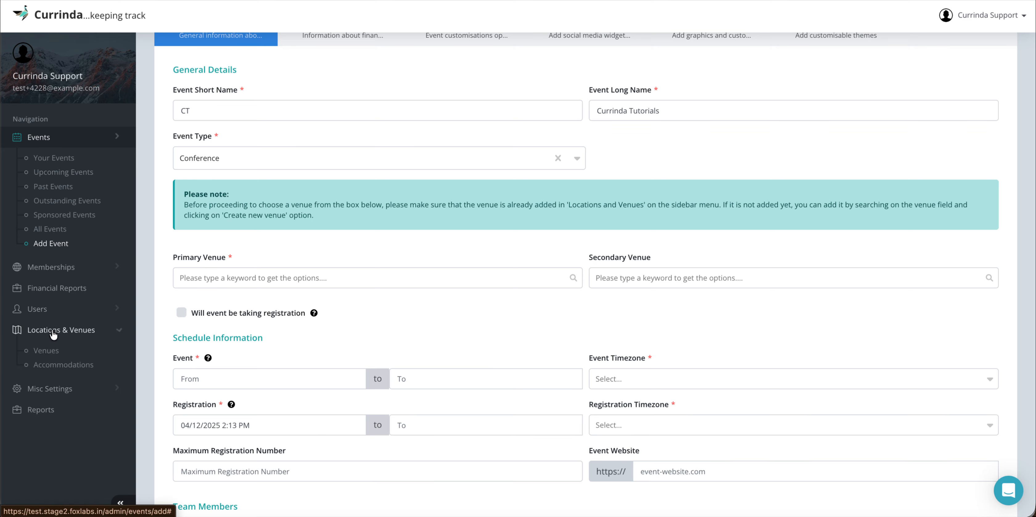
{"action": "right_click", "coordinate": [49, 352]}
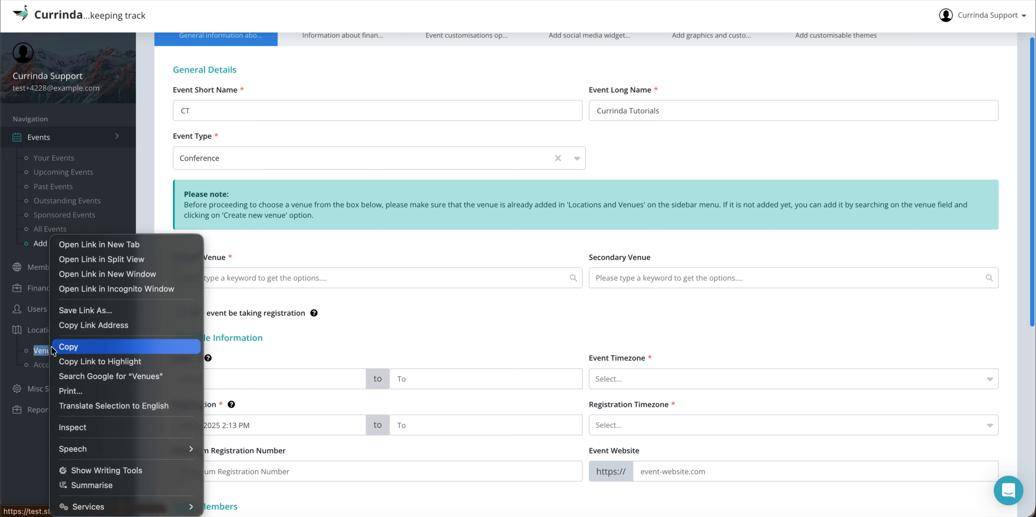
{"action": "left_click", "coordinate": [103, 245]}
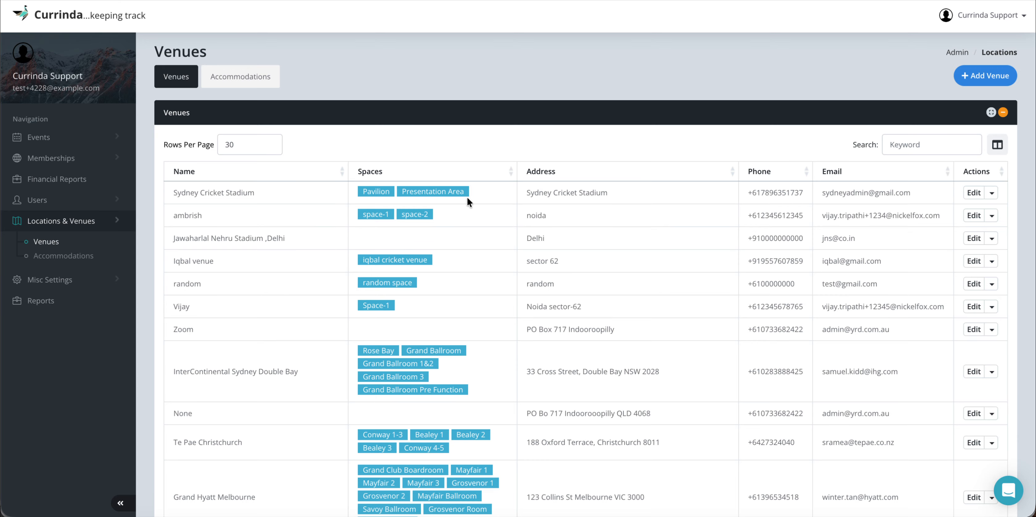
{"action": "left_click_drag", "start_coordinate": [172, 192], "coordinate": [278, 188]}
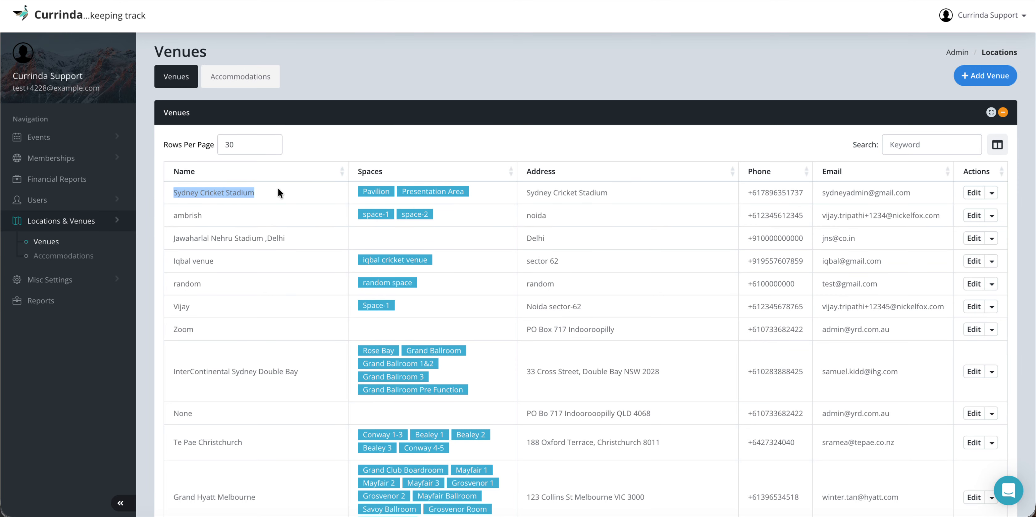
{"action": "left_click", "coordinate": [250, 77]}
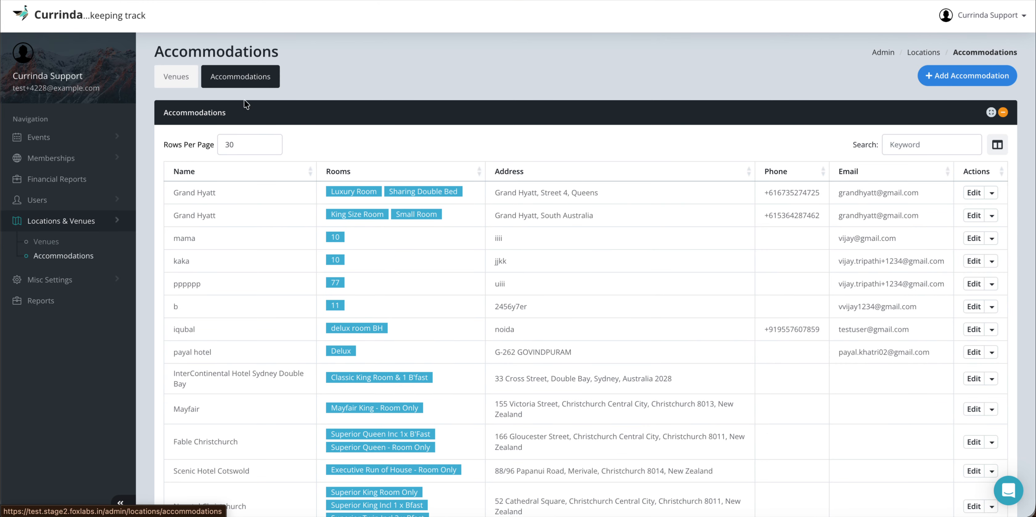
{"action": "left_click_drag", "start_coordinate": [172, 193], "coordinate": [221, 197]}
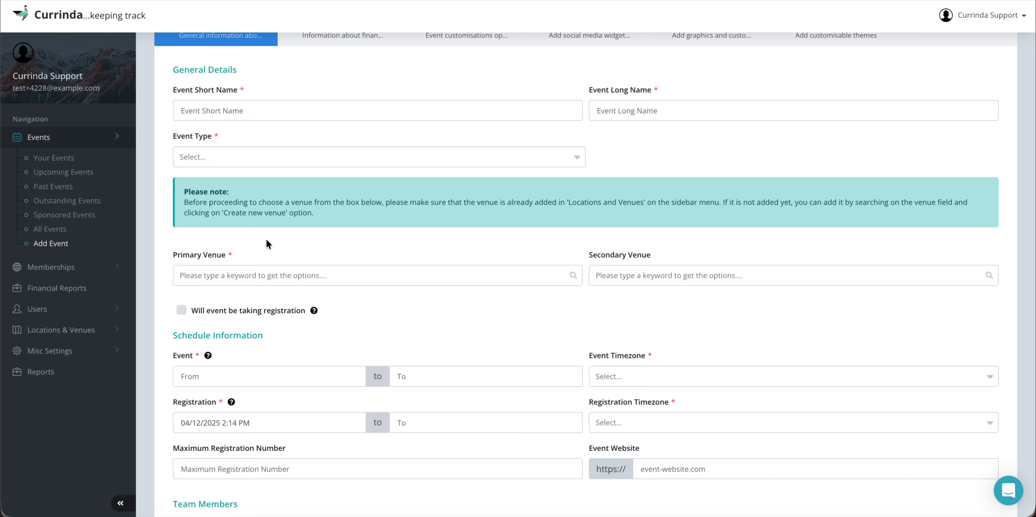
Step: Set the event type to Conference and close the accidentally opened Add Venue form
{"action": "left_click", "coordinate": [250, 157]}
{"action": "left_click", "coordinate": [230, 181]}
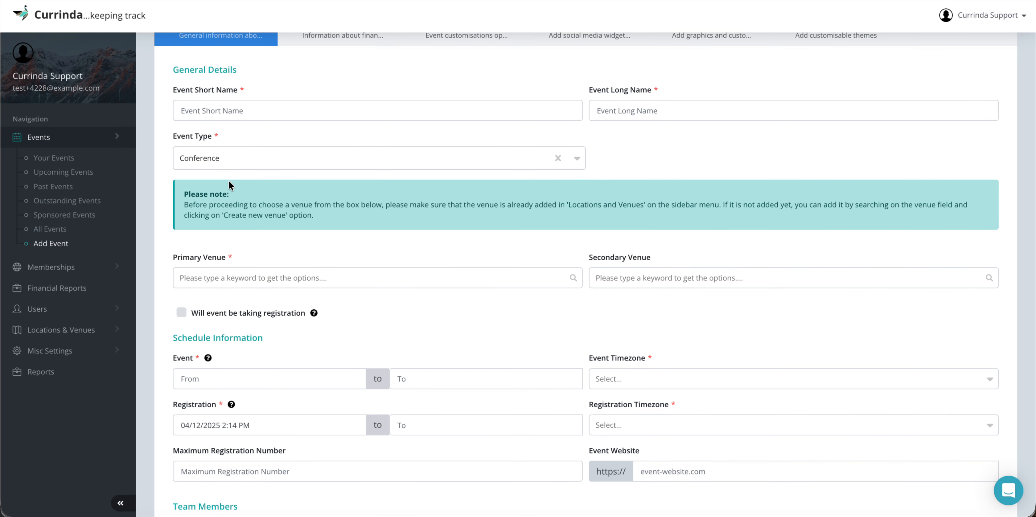
{"action": "left_click", "coordinate": [227, 278]}
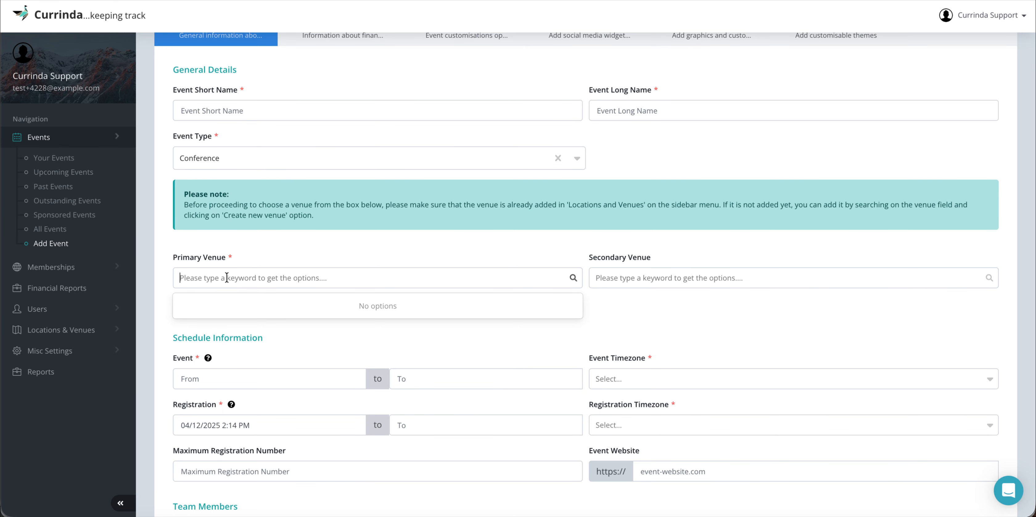
{"action": "type", "text": "Syd"}
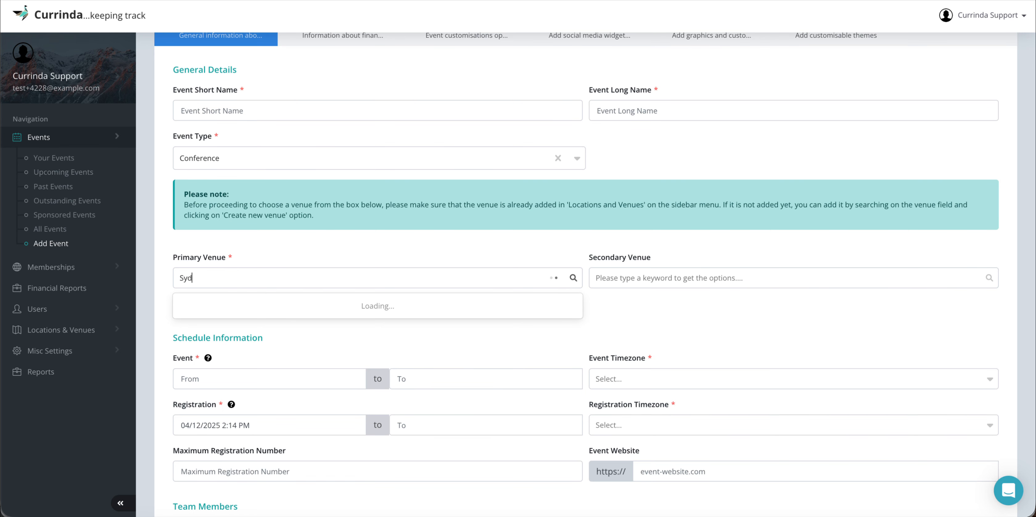
{"action": "type", "text": "ney"}
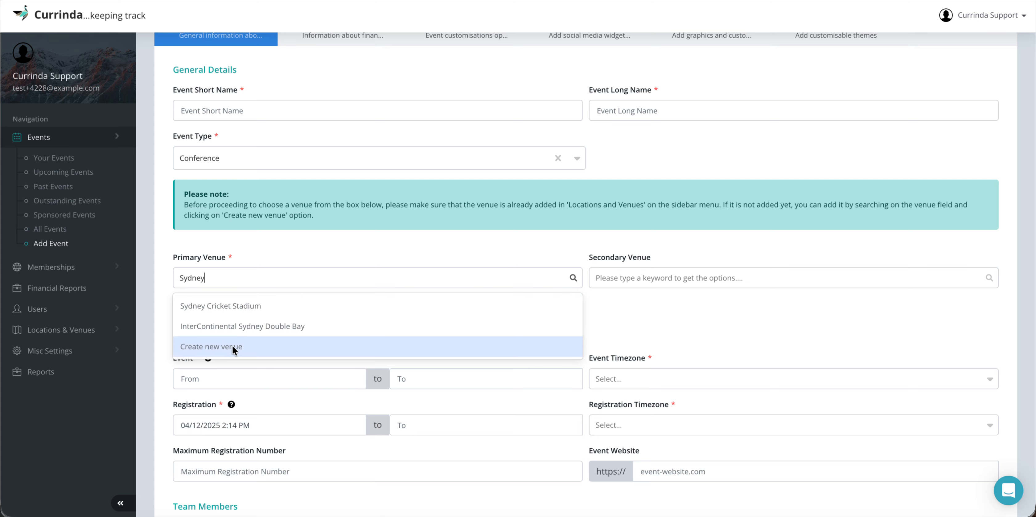
{"action": "left_click", "coordinate": [216, 348]}
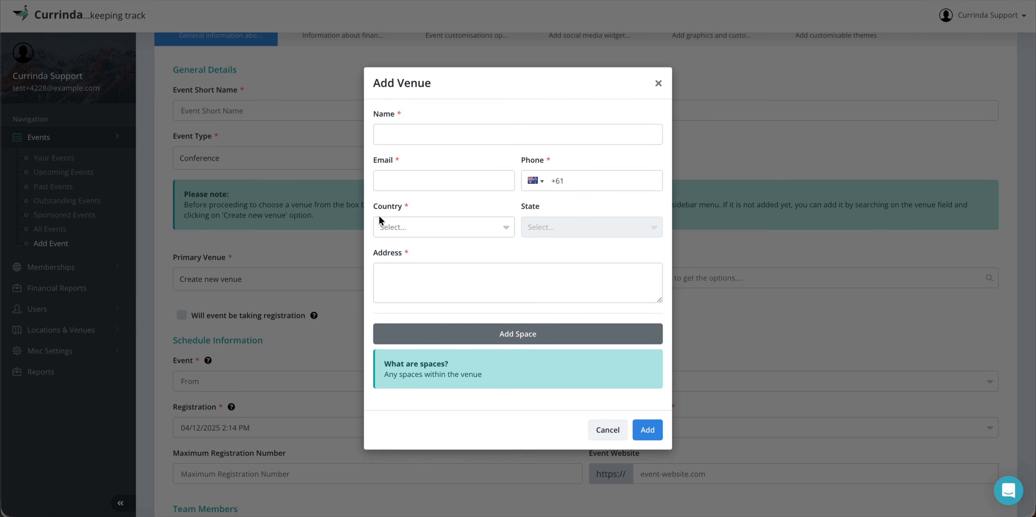
{"action": "left_click", "coordinate": [659, 84]}
Step: Search 'sydney' and select Sydney Cricket Stadium as the primary venue
{"action": "left_click", "coordinate": [313, 279]}
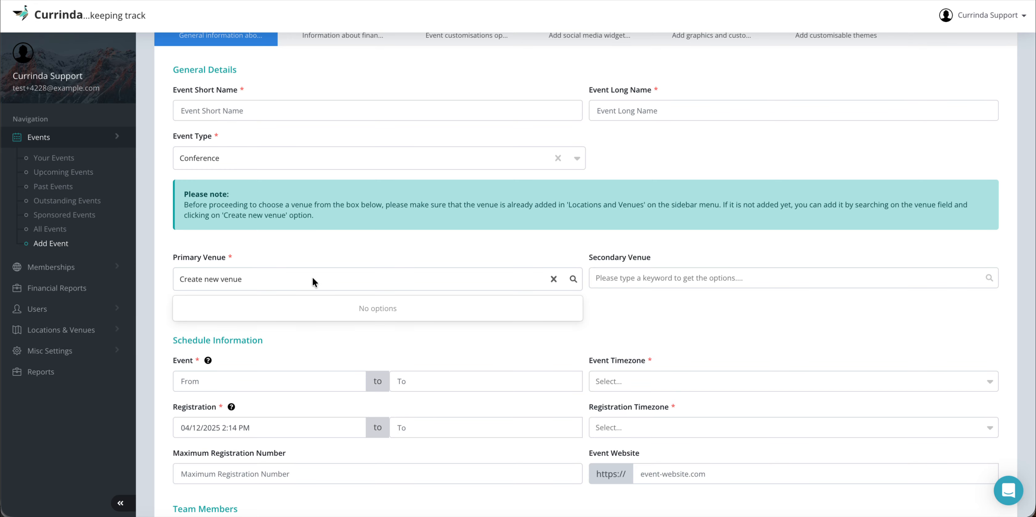
{"action": "type", "text": "sydney"}
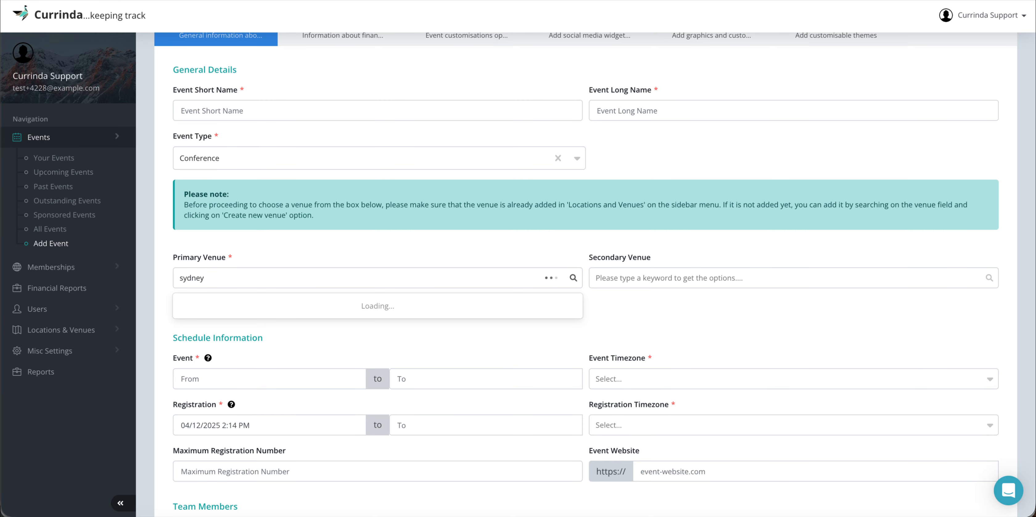
{"action": "left_click", "coordinate": [248, 307]}
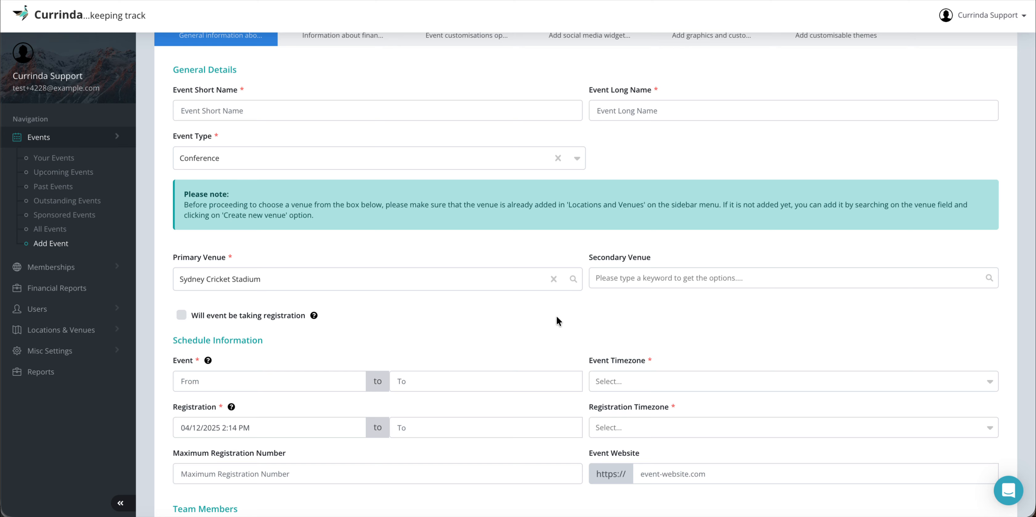
Step: With registration enabled, schedule the event from 1 January 2026 to 3 January 2026
{"action": "scroll", "coordinate": [557, 292], "scroll_direction": "down", "scroll_amount": 1}
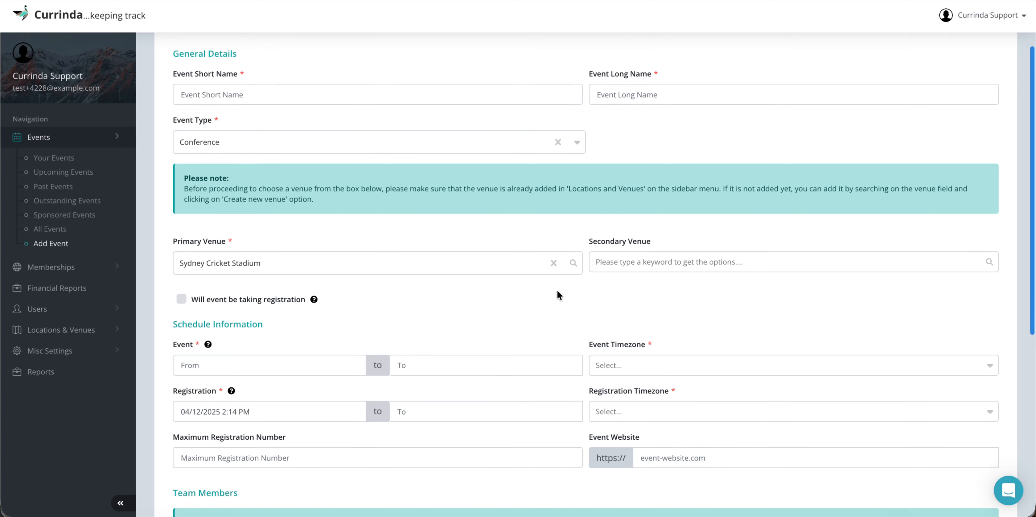
{"action": "scroll", "coordinate": [557, 292], "scroll_direction": "down", "scroll_amount": 1}
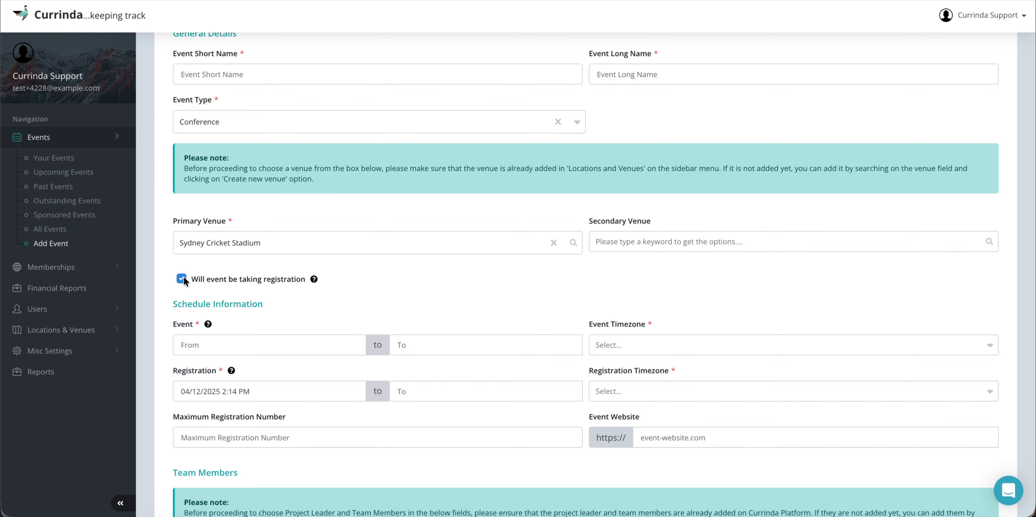
{"action": "mouse_move", "coordinate": [313, 279]}
{"action": "scroll", "coordinate": [300, 298], "scroll_direction": "down", "scroll_amount": 1}
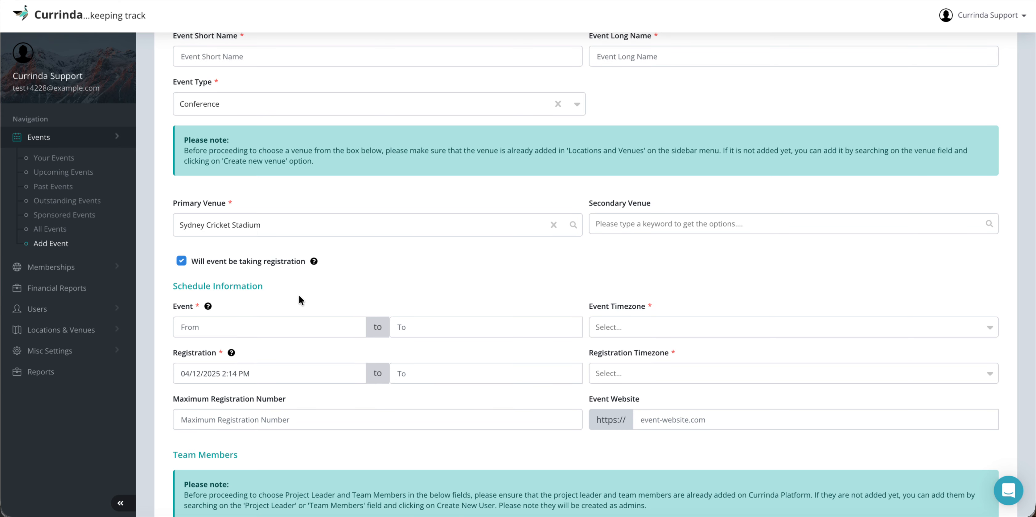
{"action": "scroll", "coordinate": [327, 289], "scroll_direction": "down", "scroll_amount": 2}
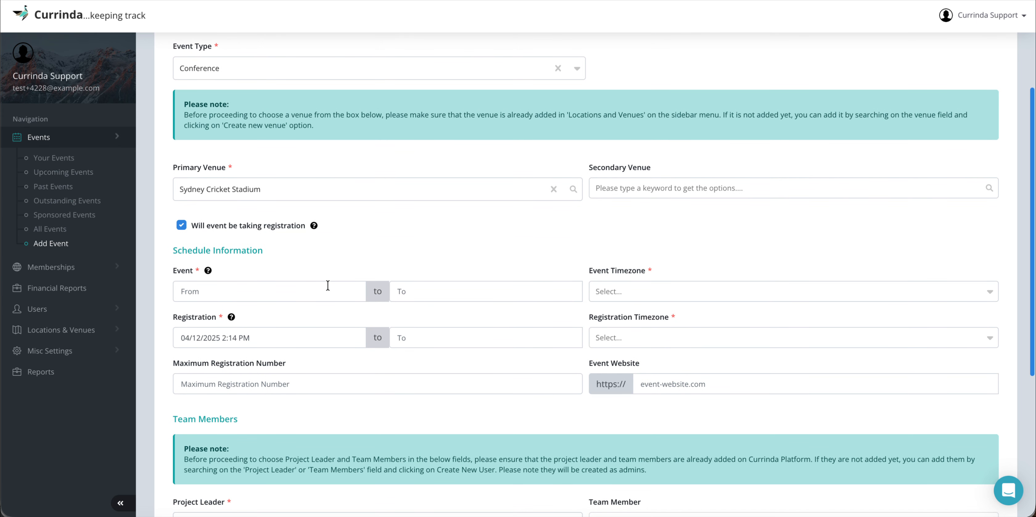
{"action": "left_click", "coordinate": [227, 290]}
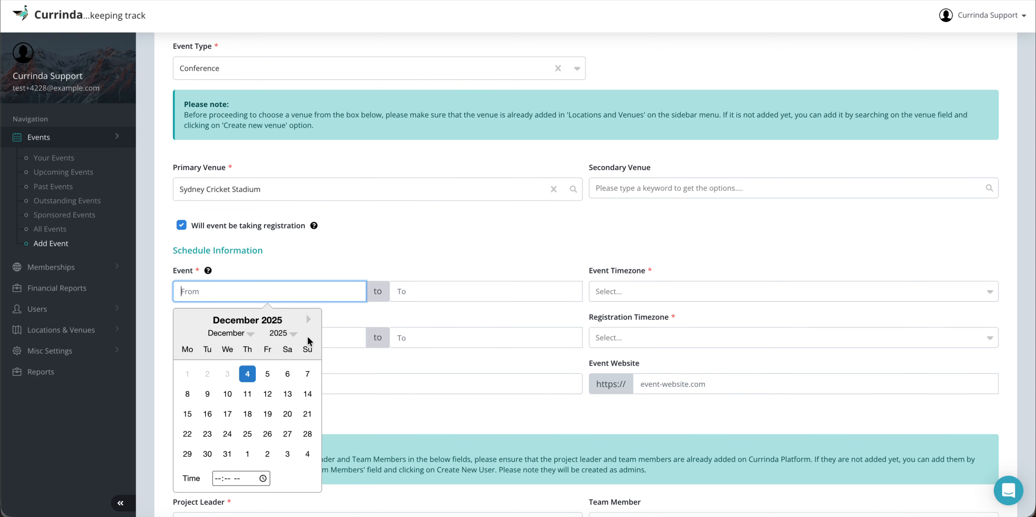
{"action": "left_click", "coordinate": [247, 453]}
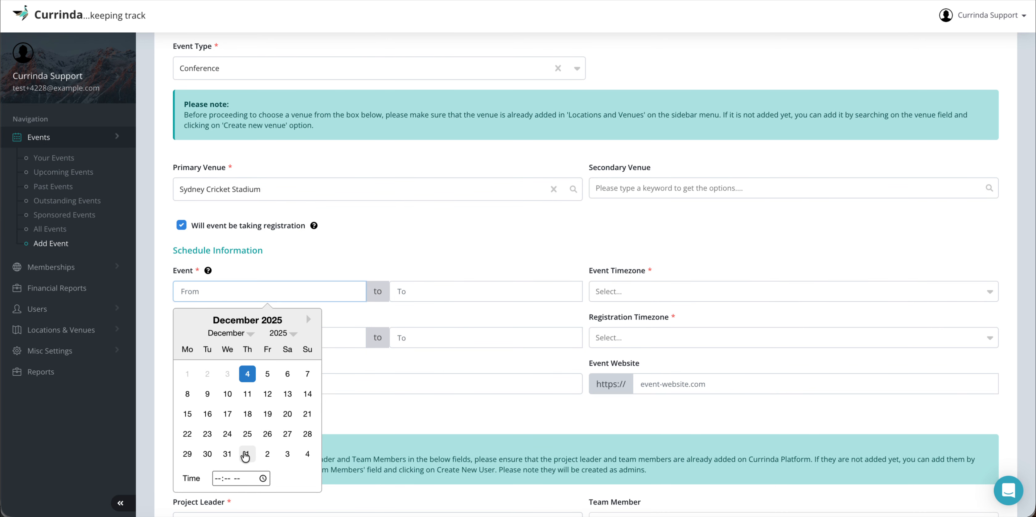
{"action": "left_click", "coordinate": [415, 293]}
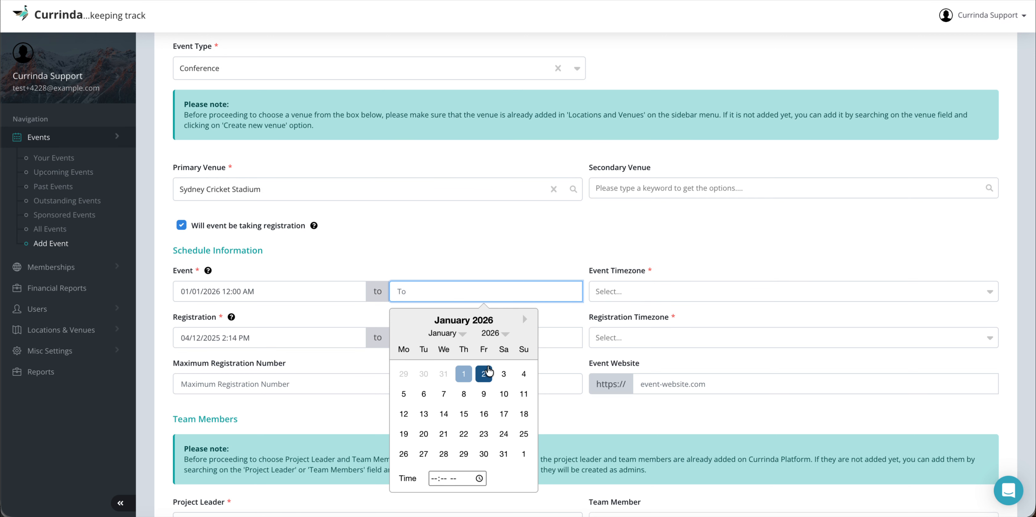
{"action": "left_click", "coordinate": [504, 374]}
{"action": "scroll", "coordinate": [579, 226], "scroll_direction": "down", "scroll_amount": 1}
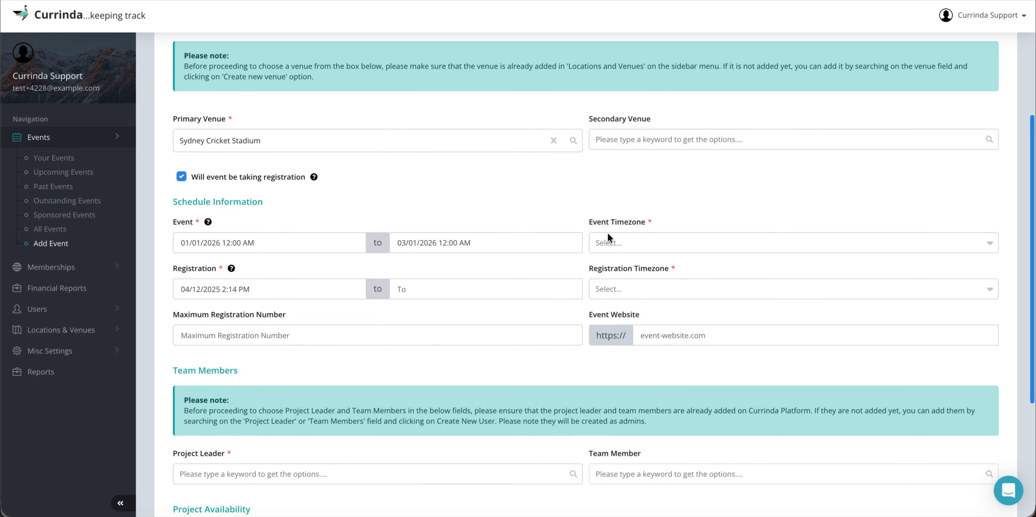
{"action": "left_click", "coordinate": [636, 243]}
Step: Set the event timezone to Australia/Melbourne and registration closing to 20/12/2025, 9:00 PM
{"action": "type", "text": "me"}
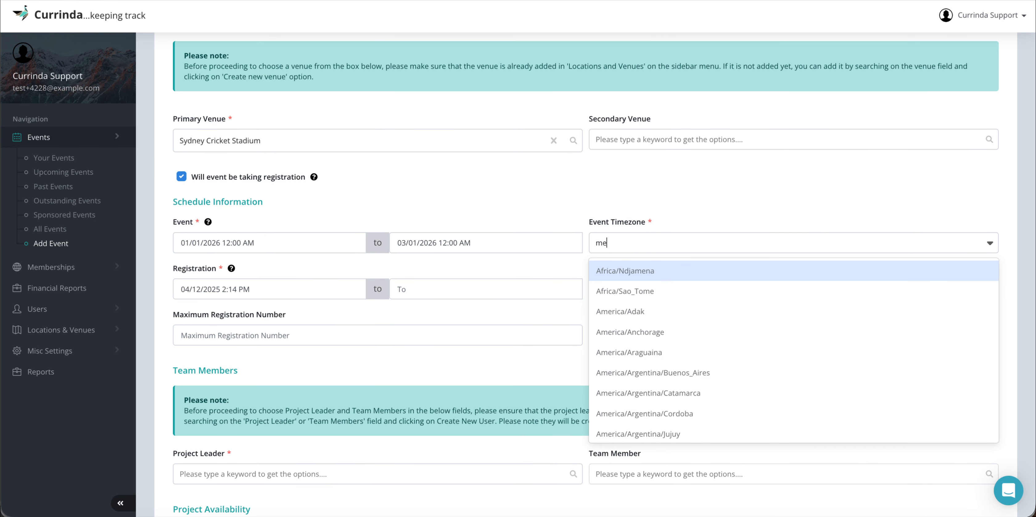
{"action": "type", "text": "lbour"}
{"action": "key", "text": "Return"}
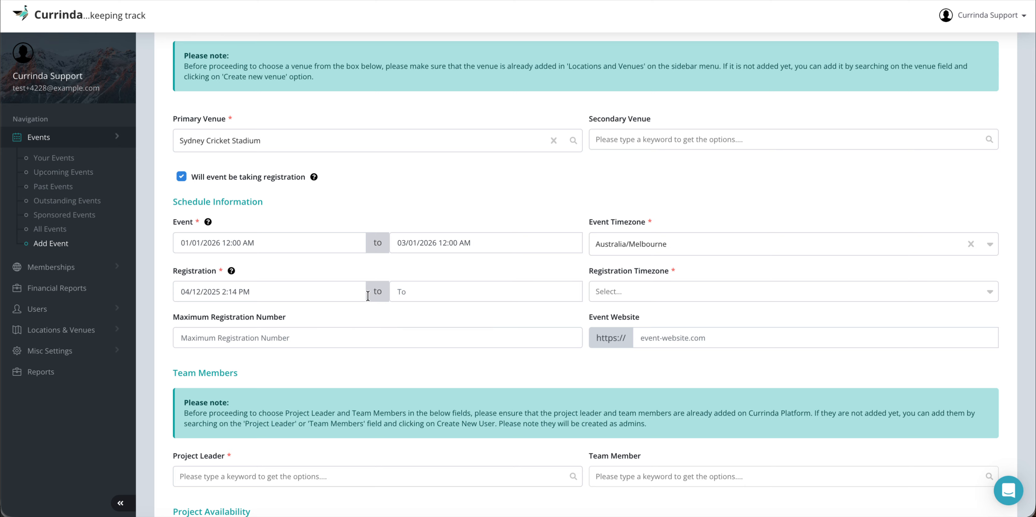
{"action": "left_click", "coordinate": [419, 293]}
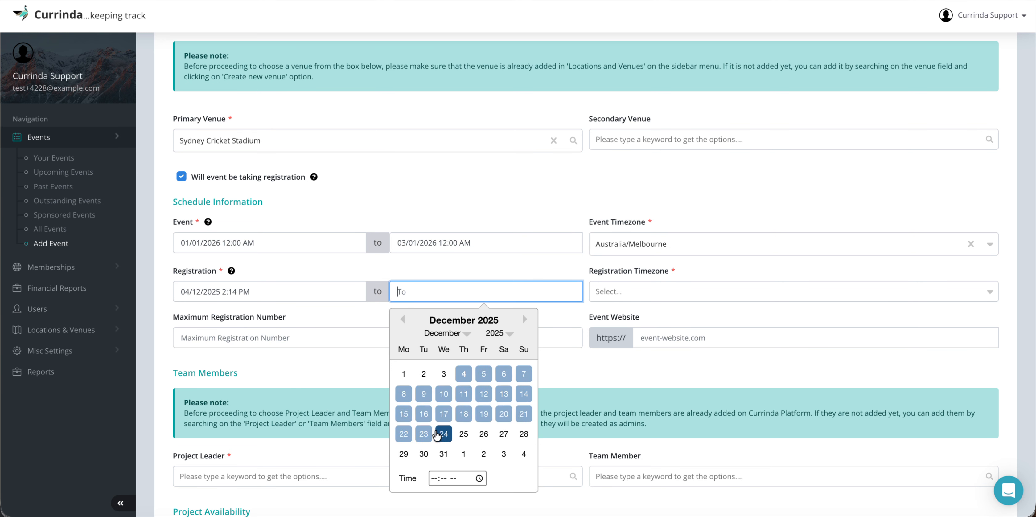
{"action": "left_click", "coordinate": [503, 414]}
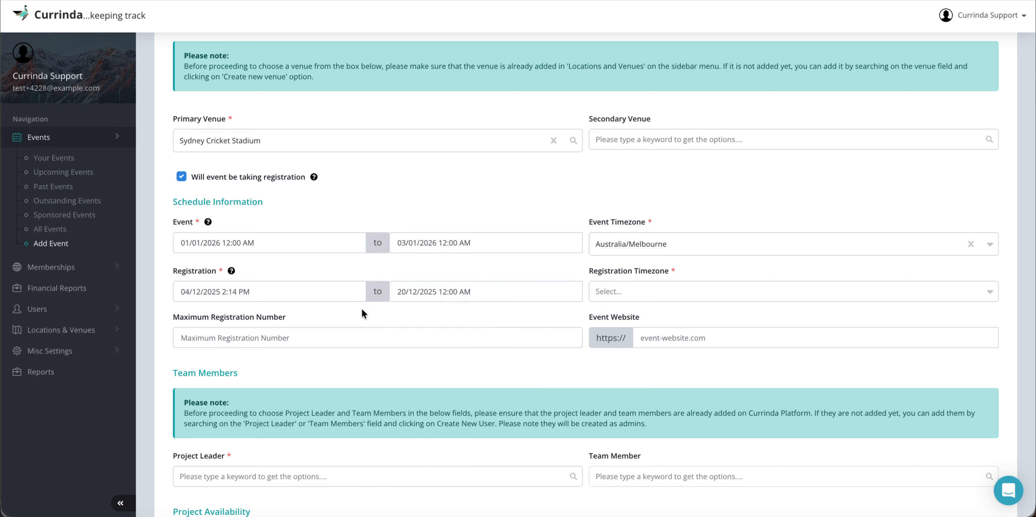
{"action": "left_click", "coordinate": [464, 292]}
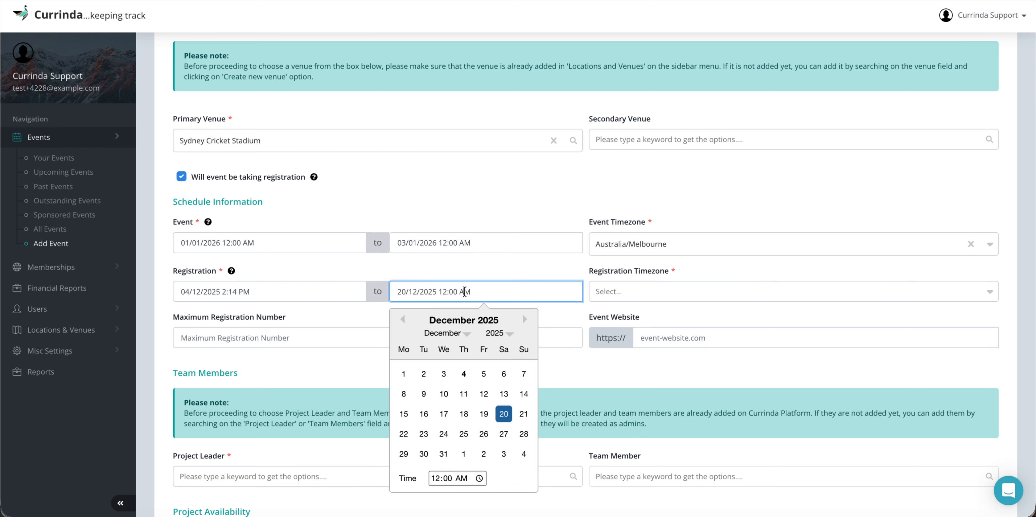
{"action": "left_click", "coordinate": [435, 478]}
{"action": "key", "text": "Down"}
{"action": "key", "text": "Down"}
{"action": "key", "text": "Down"}
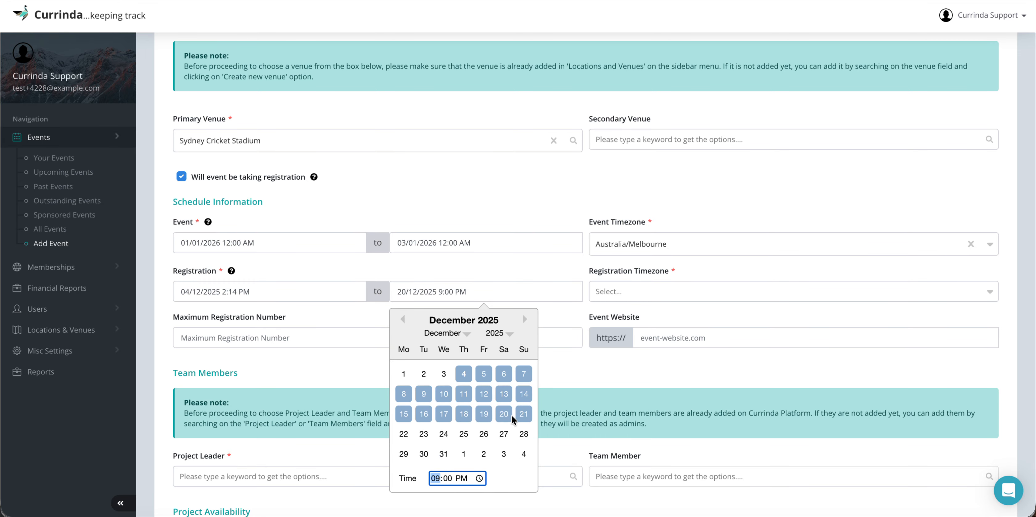
{"action": "left_click", "coordinate": [537, 268]}
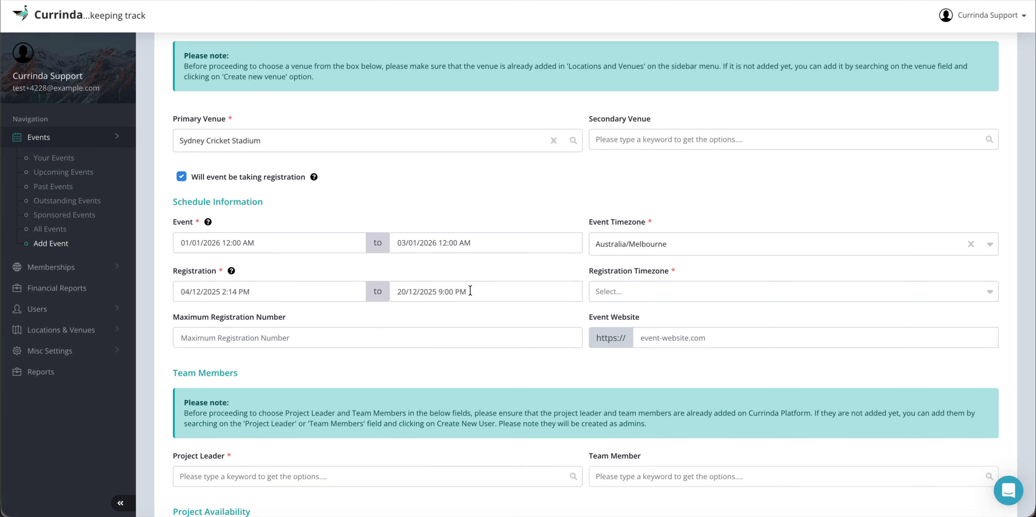
{"action": "scroll", "coordinate": [573, 313], "scroll_direction": "down", "scroll_amount": 1}
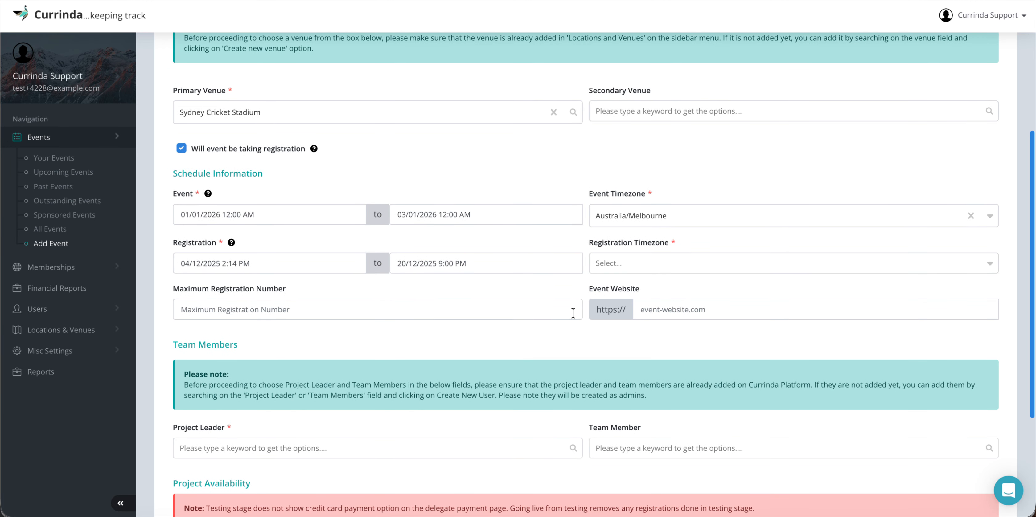
Step: Set the registration timezone to Australia/Melbourne
{"action": "left_click", "coordinate": [641, 259]}
{"action": "type", "text": "melbo"}
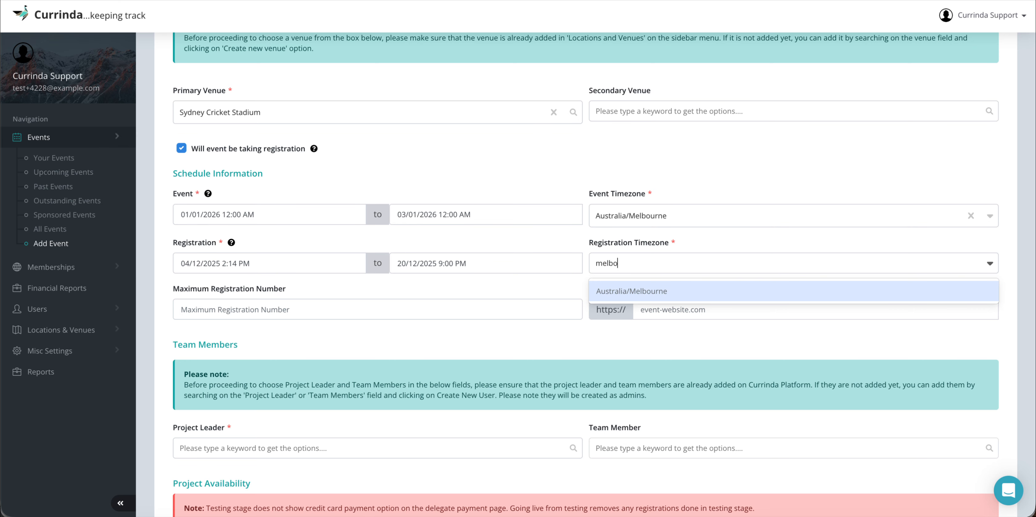
{"action": "key", "text": "Return"}
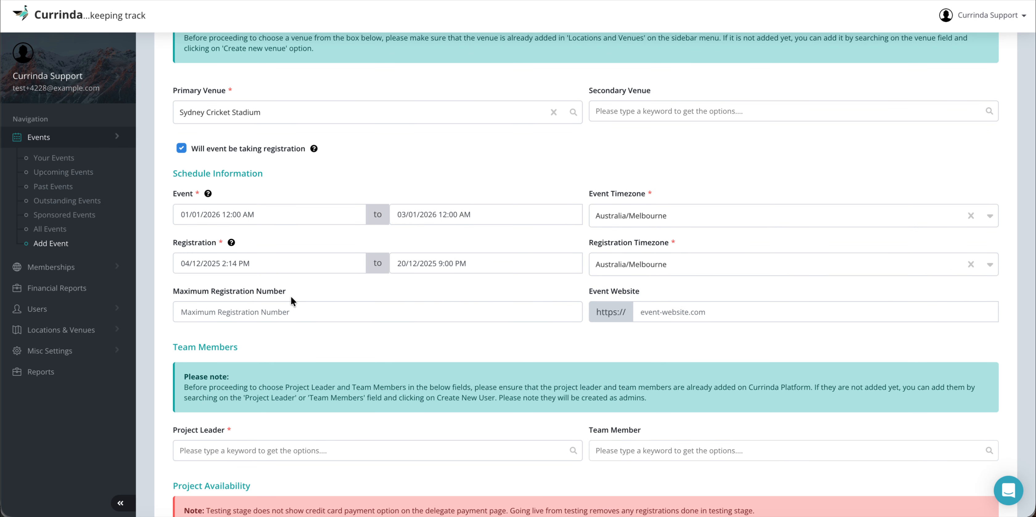
Step: Enter 200 as the maximum registration number and currinda.com as the event website
{"action": "left_click", "coordinate": [266, 313]}
{"action": "type", "text": "200"}
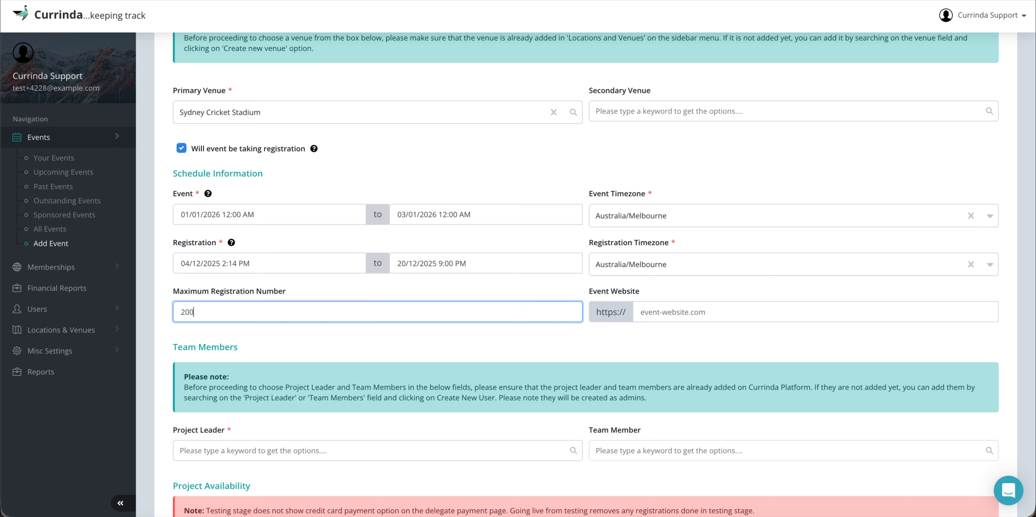
{"action": "left_click", "coordinate": [474, 342]}
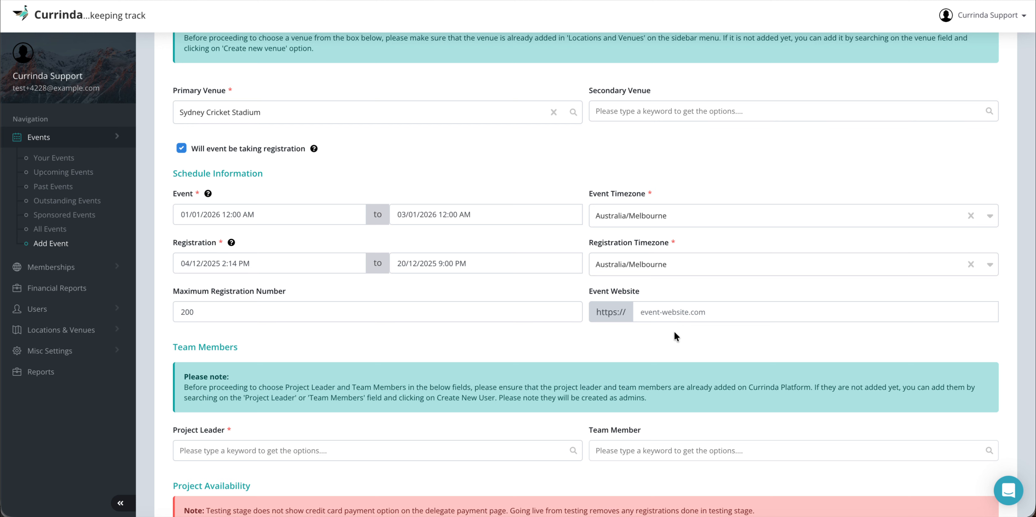
{"action": "left_click", "coordinate": [675, 313]}
{"action": "type", "text": "cur"}
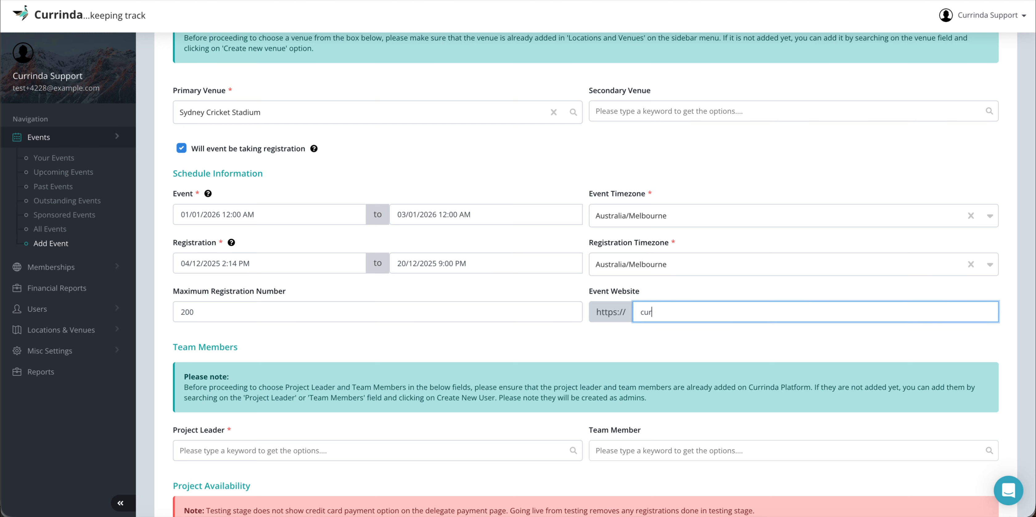
{"action": "type", "text": "rinda.com"}
{"action": "left_click", "coordinate": [606, 346]}
{"action": "scroll", "coordinate": [606, 348], "scroll_direction": "down", "scroll_amount": 2}
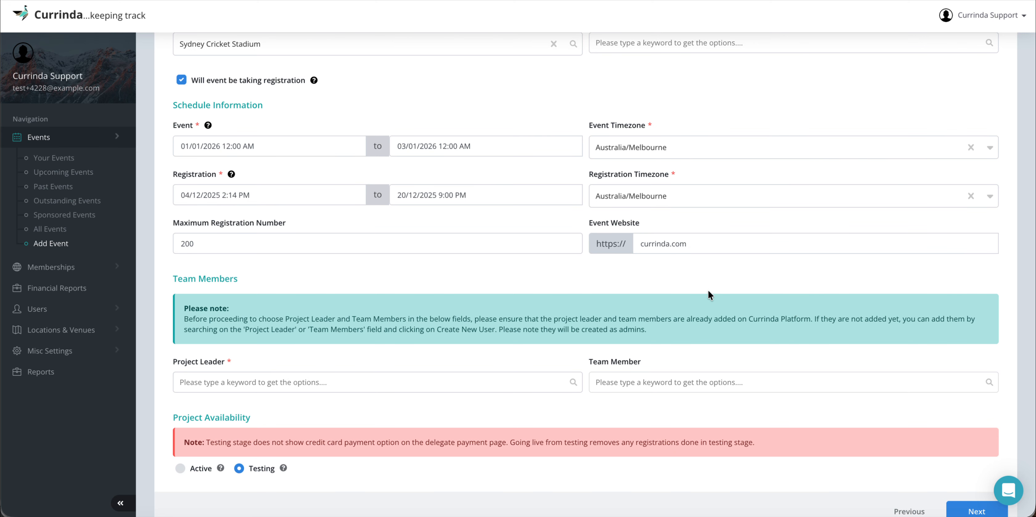
{"action": "scroll", "coordinate": [708, 290], "scroll_direction": "up", "scroll_amount": 2}
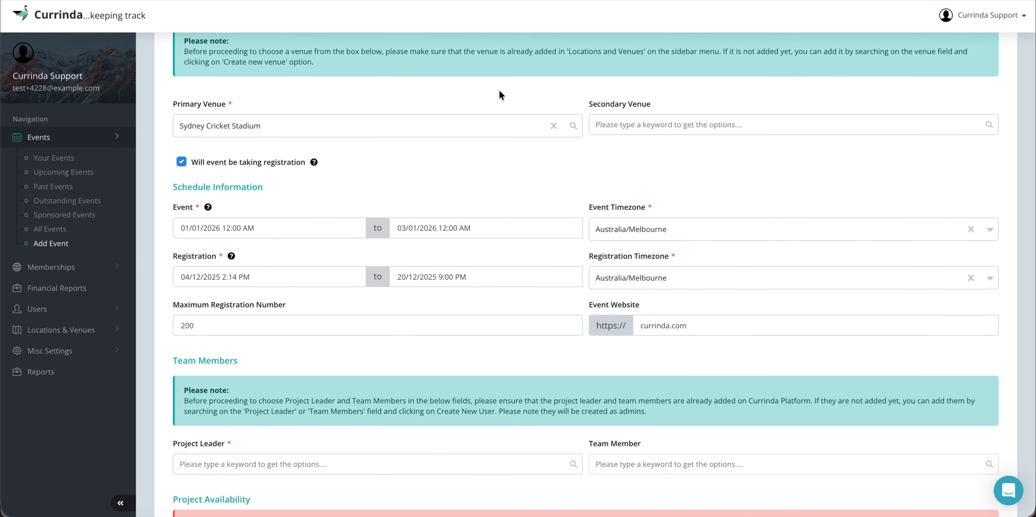
{"action": "scroll", "coordinate": [500, 155], "scroll_direction": "down", "scroll_amount": 1}
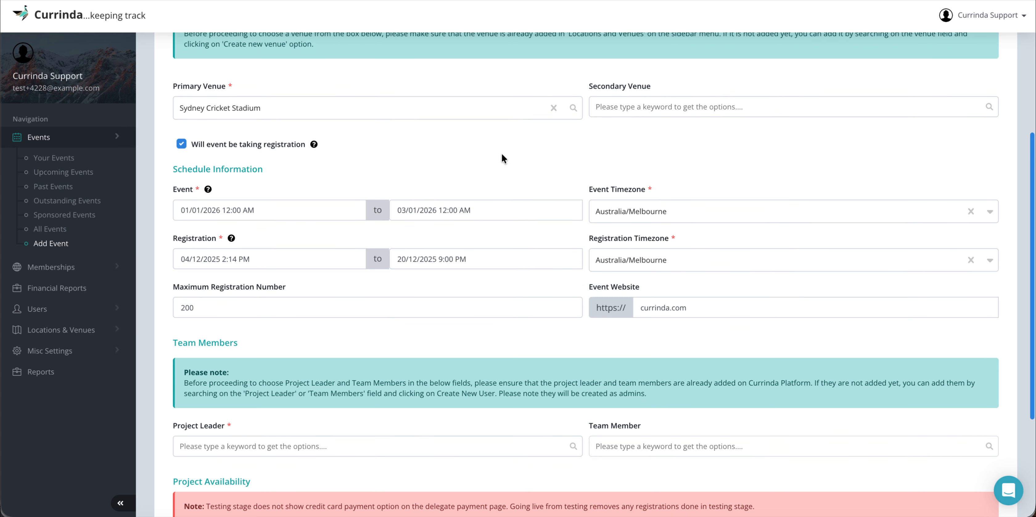
{"action": "scroll", "coordinate": [502, 154], "scroll_direction": "down", "scroll_amount": 2}
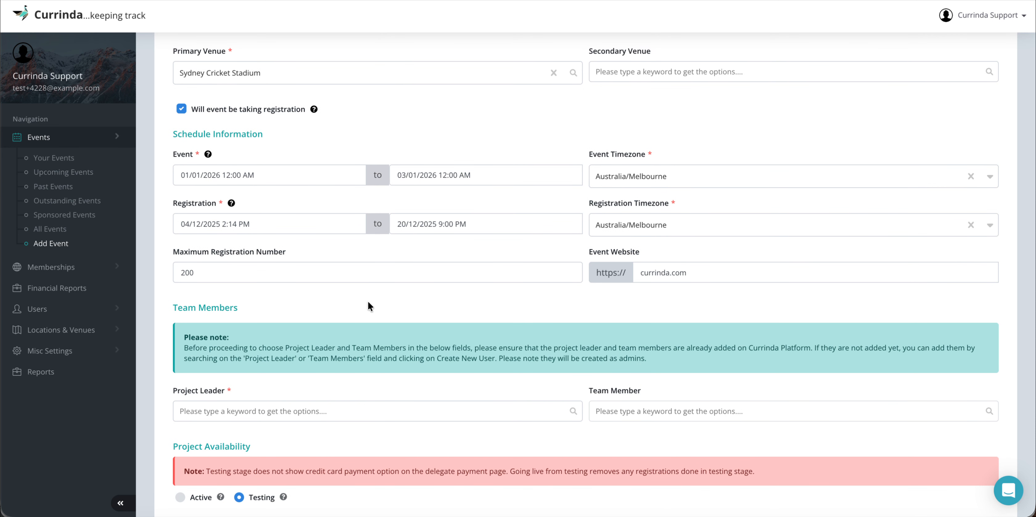
{"action": "scroll", "coordinate": [367, 306], "scroll_direction": "down", "scroll_amount": 1}
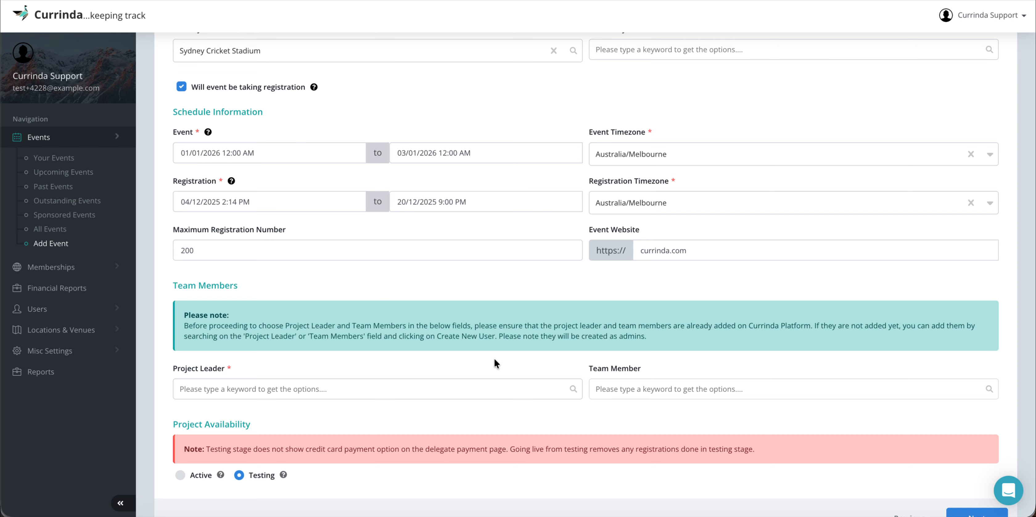
{"action": "scroll", "coordinate": [492, 362], "scroll_direction": "down", "scroll_amount": 1}
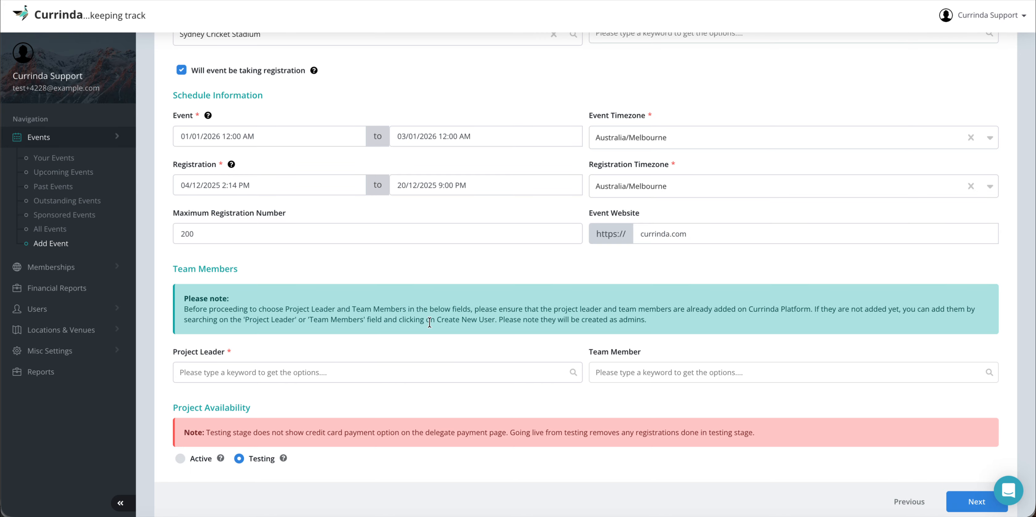
{"action": "left_click_drag", "start_coordinate": [499, 322], "coordinate": [645, 321]}
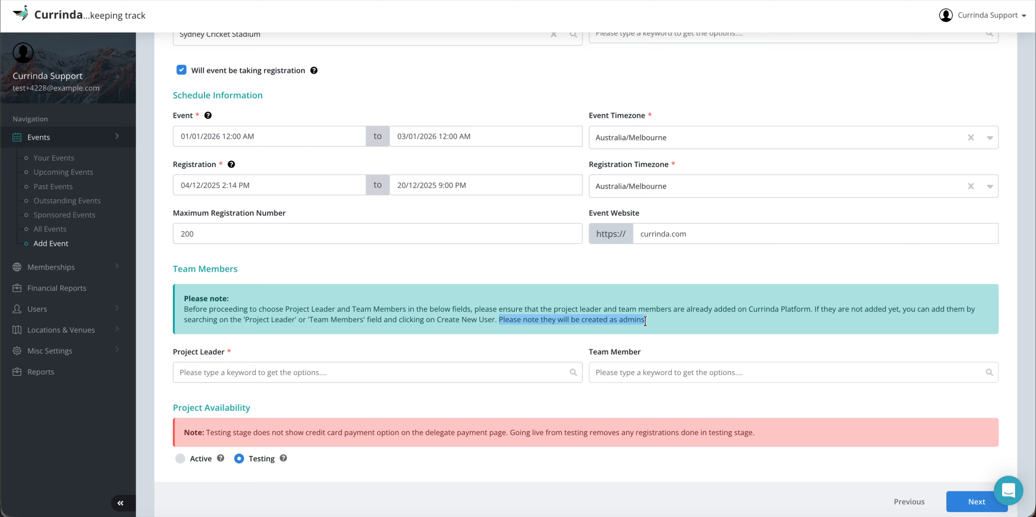
Step: Search the existing users and select one as the project leader
{"action": "left_click", "coordinate": [344, 374]}
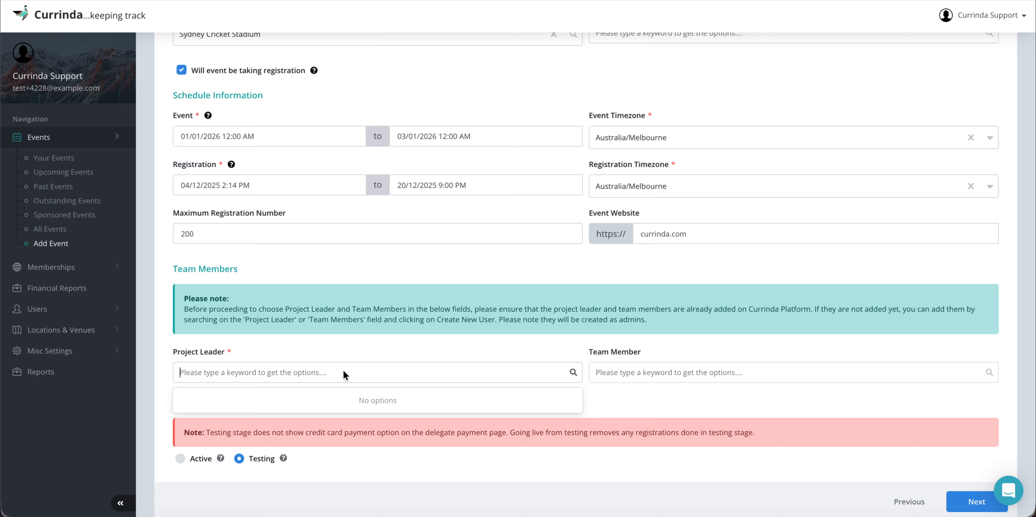
{"action": "type", "text": "sheikh"}
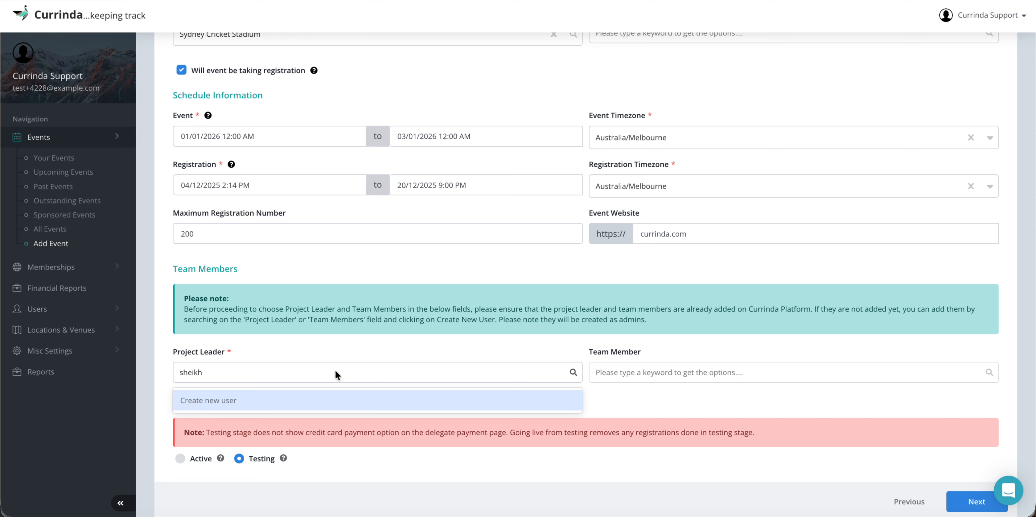
{"action": "key", "text": "BackSpace"}
{"action": "key", "text": "BackSpace"}
{"action": "key", "text": "BackSpace"}
{"action": "key", "text": "BackSpace"}
{"action": "key", "text": "BackSpace"}
{"action": "key", "text": "BackSpace"}
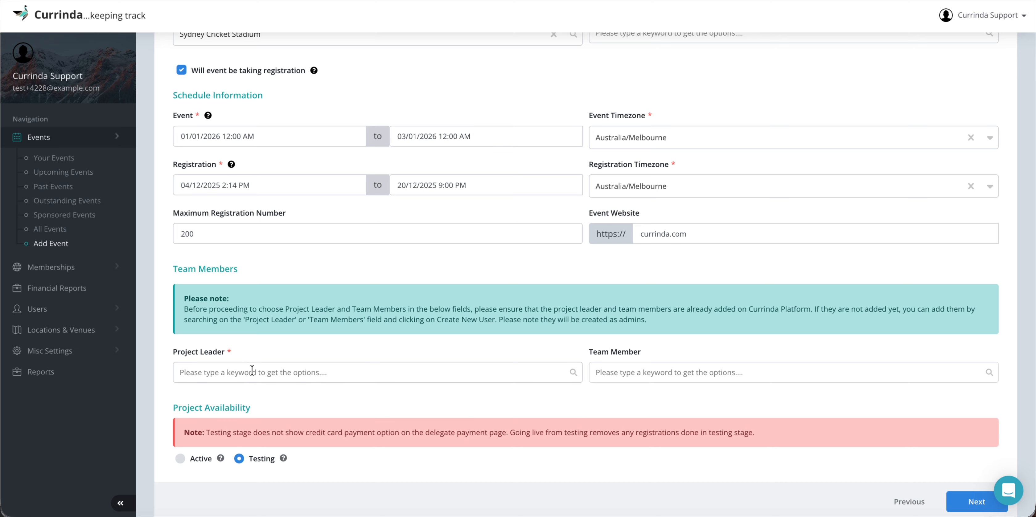
{"action": "type", "text": "y"}
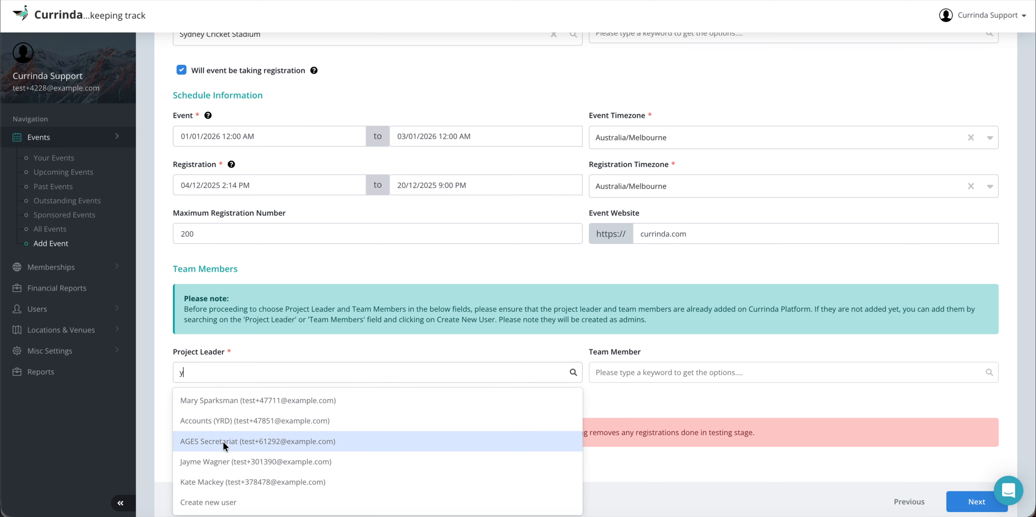
{"action": "left_click", "coordinate": [220, 463]}
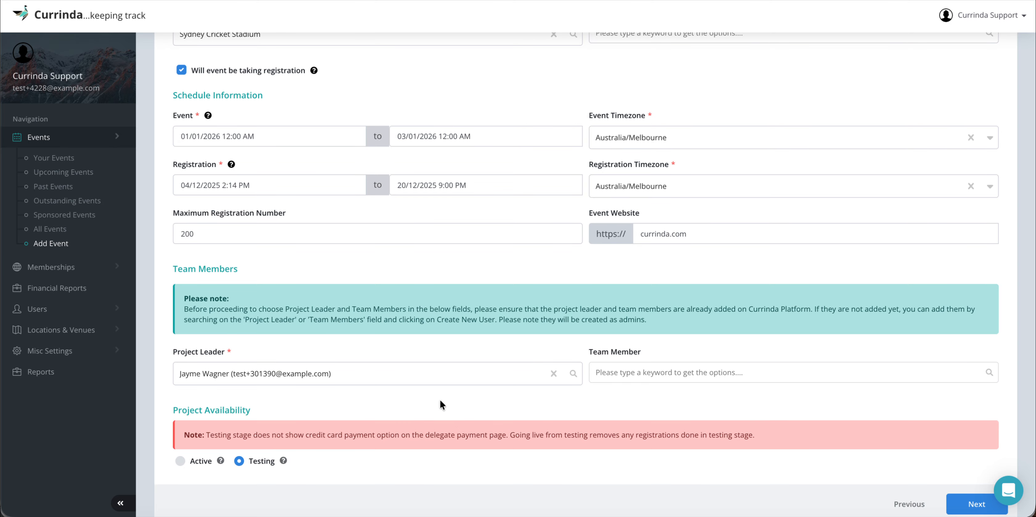
{"action": "scroll", "coordinate": [563, 398], "scroll_direction": "down", "scroll_amount": 1}
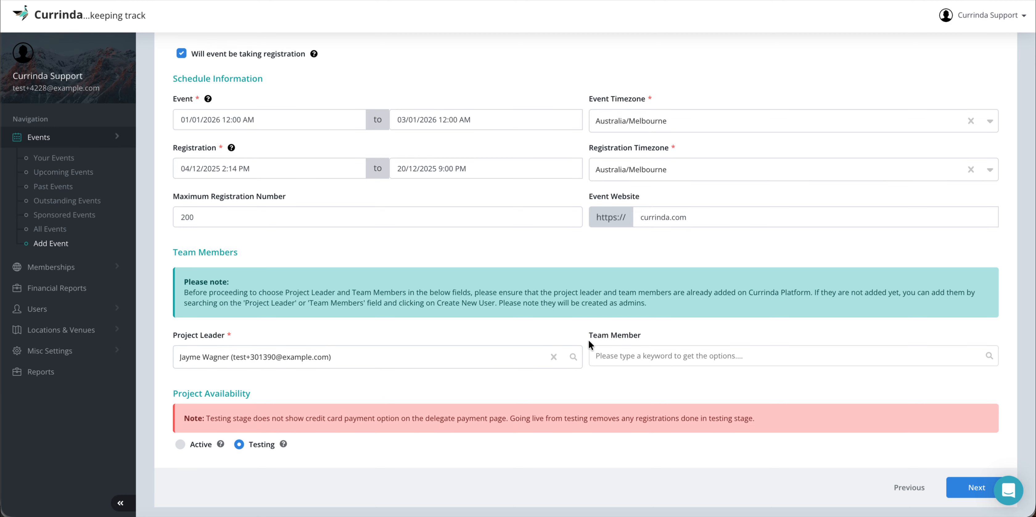
Step: Add a first existing user as a team member
{"action": "left_click_drag", "start_coordinate": [588, 336], "coordinate": [653, 334]}
{"action": "left_click", "coordinate": [656, 335]}
{"action": "left_click_drag", "start_coordinate": [173, 335], "coordinate": [216, 336]}
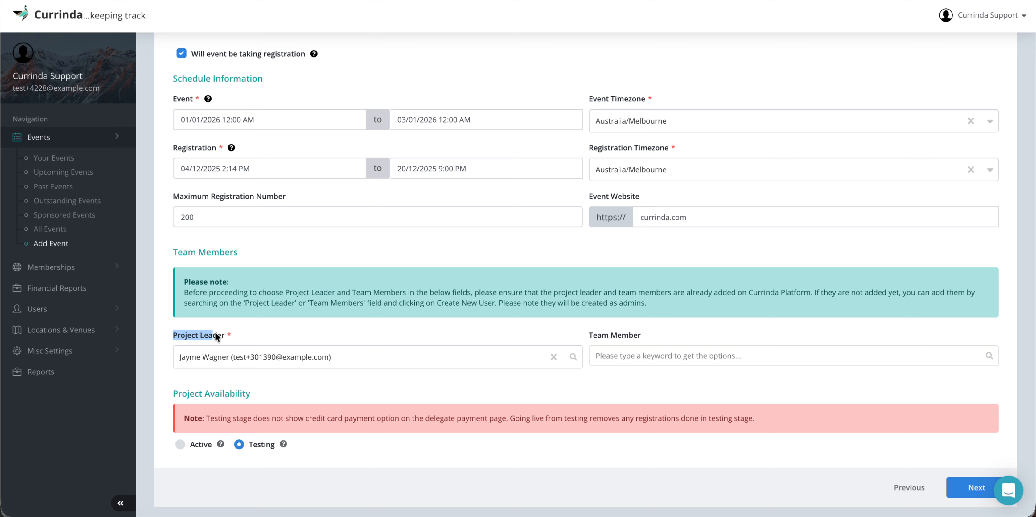
{"action": "left_click", "coordinate": [241, 336]}
{"action": "left_click", "coordinate": [622, 356]}
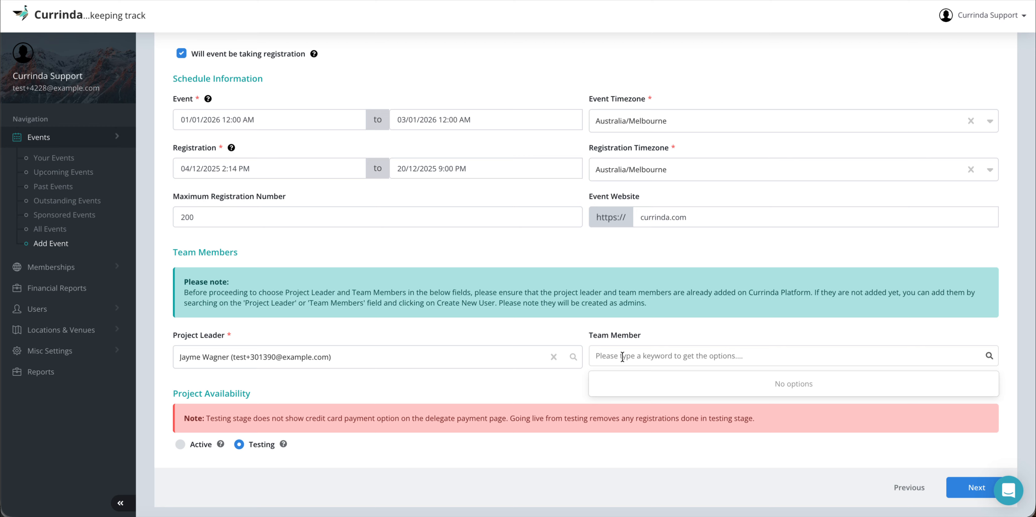
{"action": "type", "text": "u"}
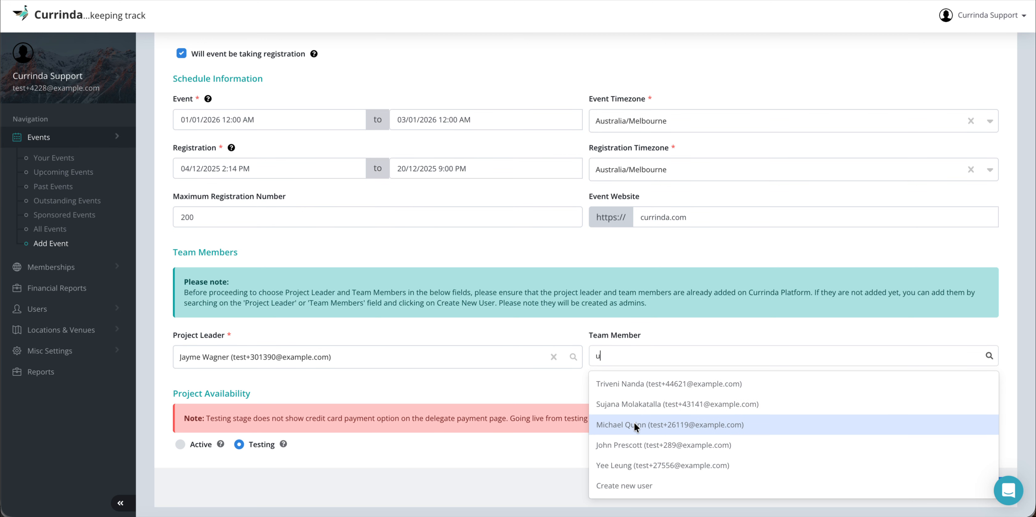
{"action": "left_click", "coordinate": [634, 423]}
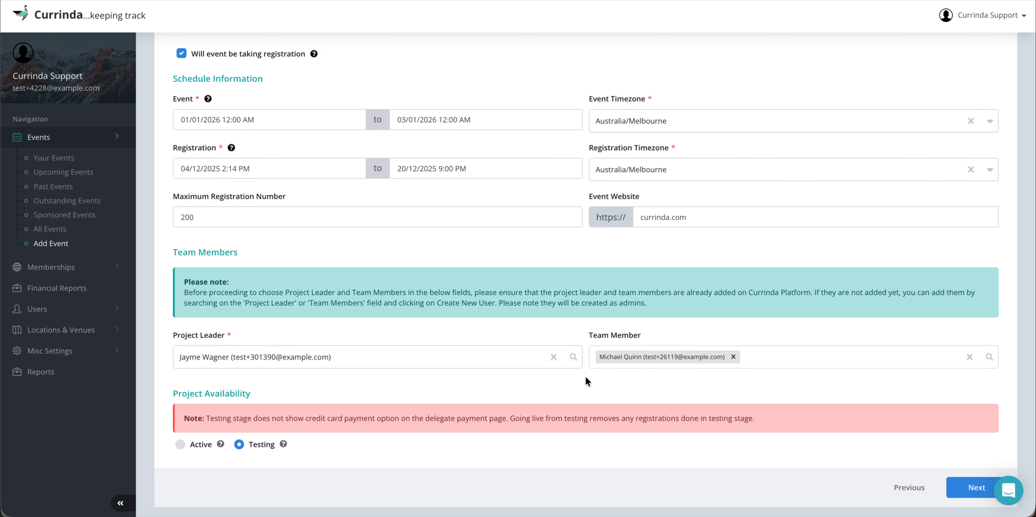
{"action": "scroll", "coordinate": [585, 376], "scroll_direction": "down", "scroll_amount": 1}
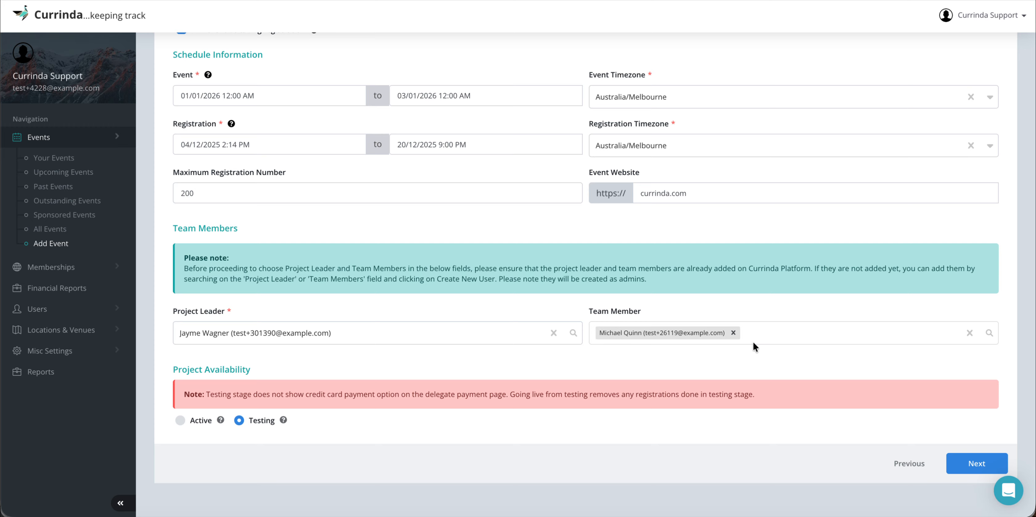
Step: Add a second existing user as another team member
{"action": "left_click", "coordinate": [767, 333]}
{"action": "type", "text": "r"}
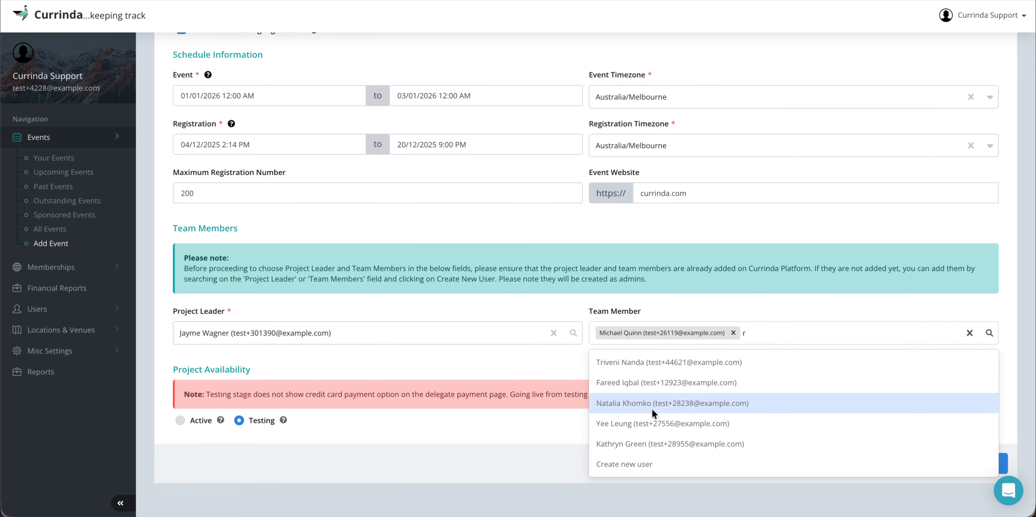
{"action": "left_click", "coordinate": [632, 404]}
{"action": "scroll", "coordinate": [437, 357], "scroll_direction": "down", "scroll_amount": 2}
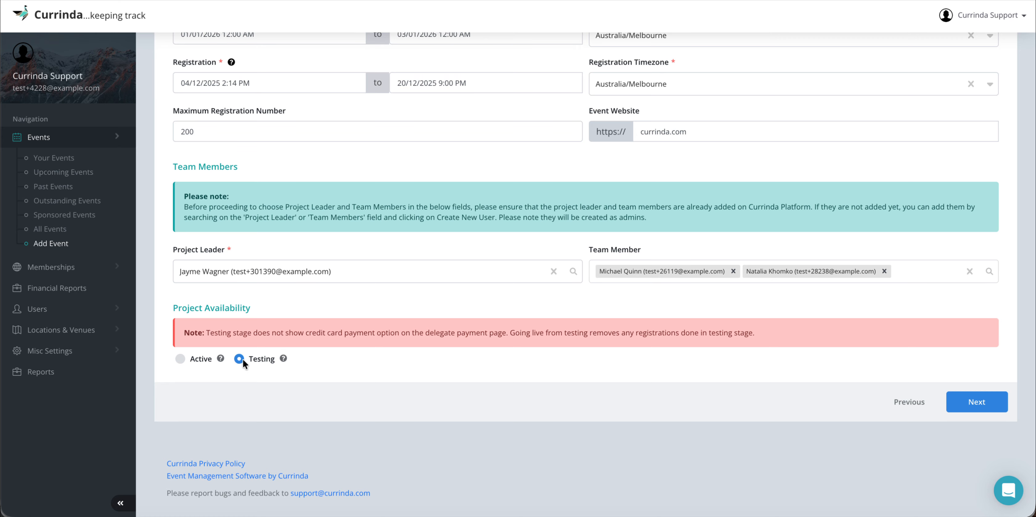
Step: Switch Project Availability from Testing to Active
{"action": "mouse_move", "coordinate": [283, 362]}
{"action": "left_click", "coordinate": [180, 359]}
{"action": "left_click_drag", "start_coordinate": [207, 333], "coordinate": [184, 333]}
Step: Fill the required Event Short Name 'CT' and Event Long Name 'Currinda Test', then advance the wizard
{"action": "left_click", "coordinate": [798, 379]}
{"action": "left_click", "coordinate": [977, 403]}
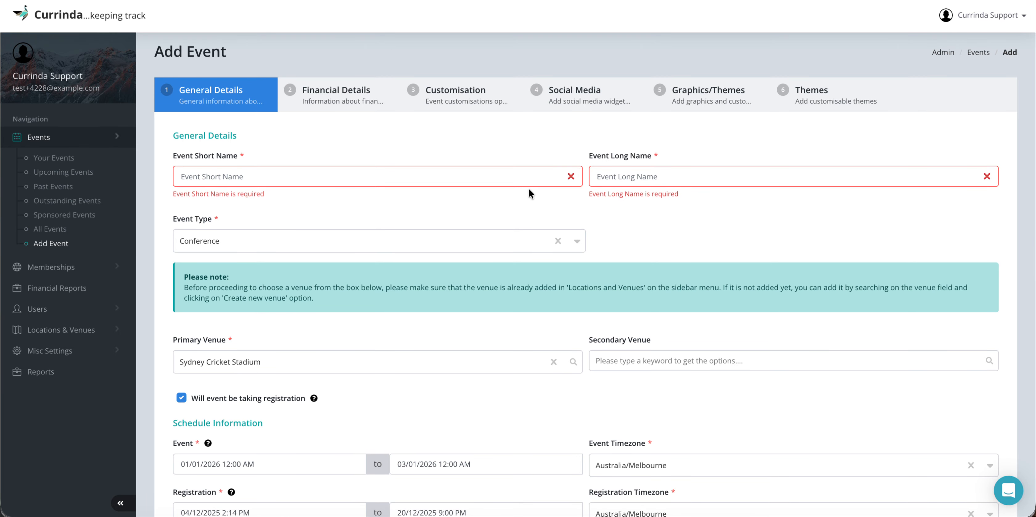
{"action": "left_click", "coordinate": [351, 177]}
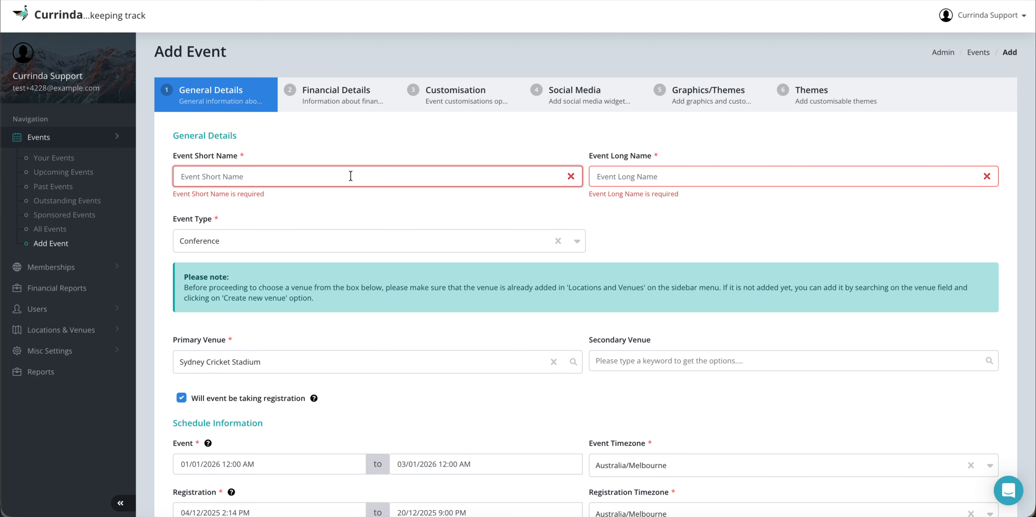
{"action": "type", "text": "CT"}
{"action": "key", "text": "Tab"}
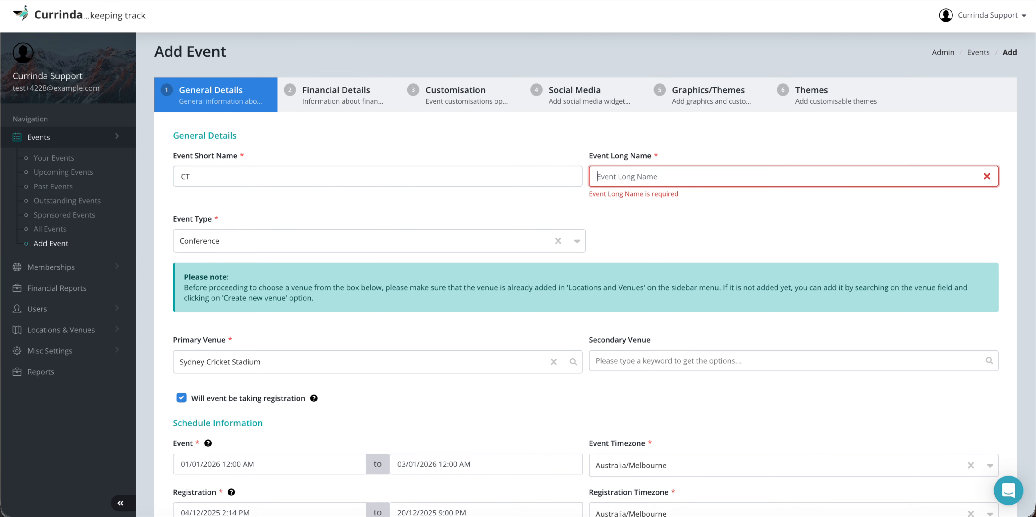
{"action": "type", "text": "Currinda "}
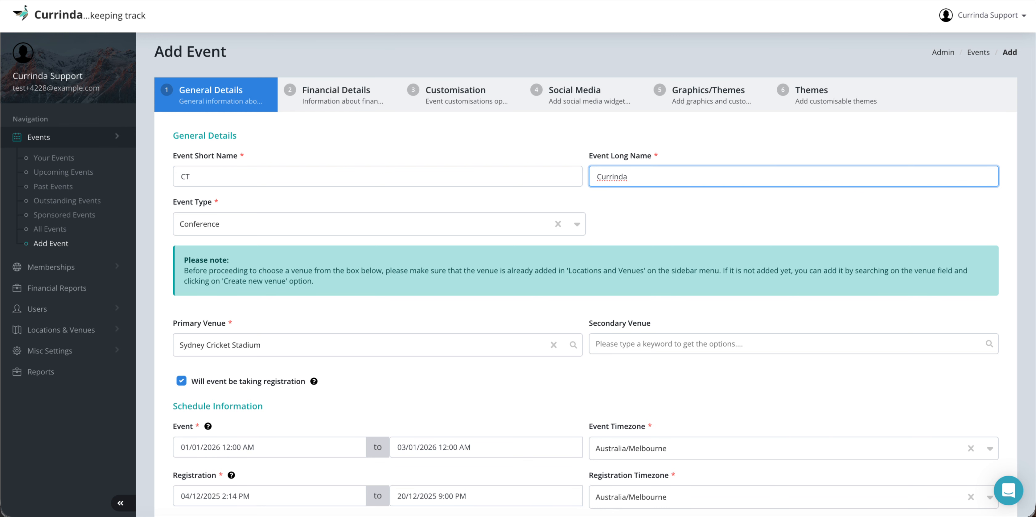
{"action": "type", "text": "Test"}
{"action": "left_click", "coordinate": [504, 196]}
{"action": "scroll", "coordinate": [505, 197], "scroll_direction": "down", "scroll_amount": 10}
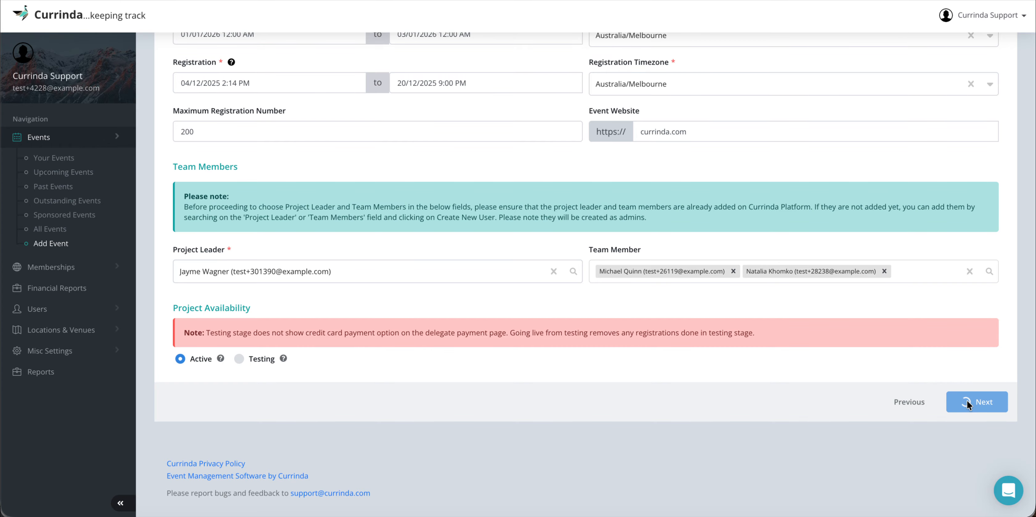
{"action": "left_click", "coordinate": [967, 401]}
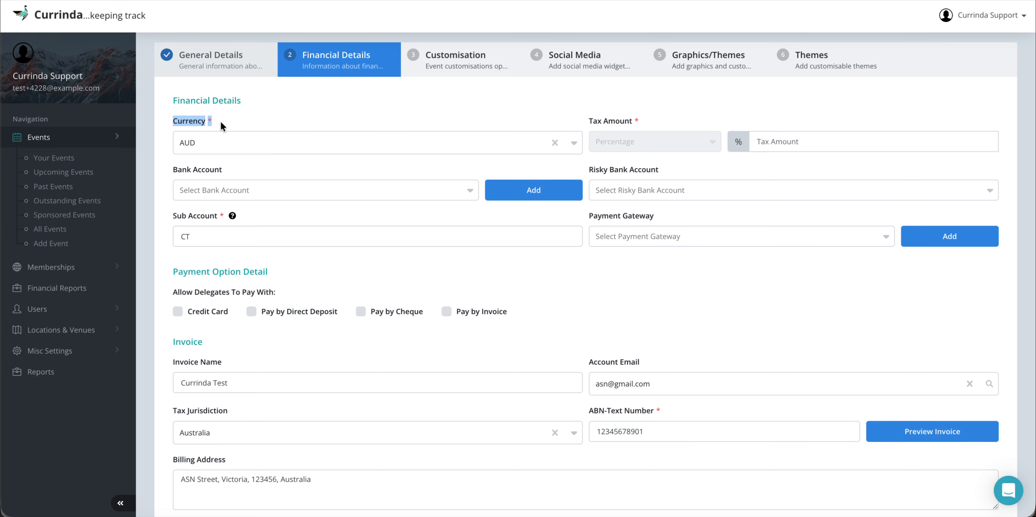
Step: Keep AUD in the Currency dropdown and enter 5 as the tax amount
{"action": "left_click", "coordinate": [217, 142]}
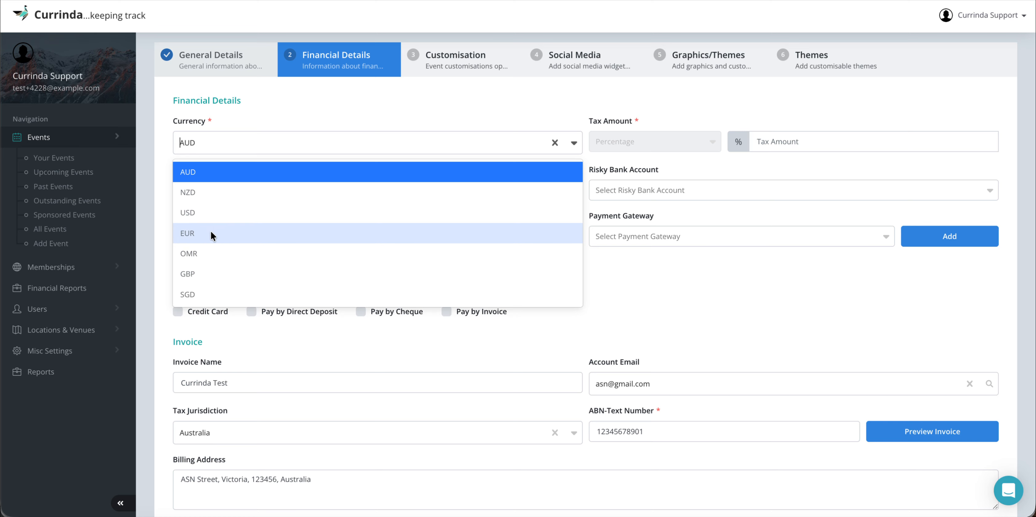
{"action": "left_click", "coordinate": [236, 123]}
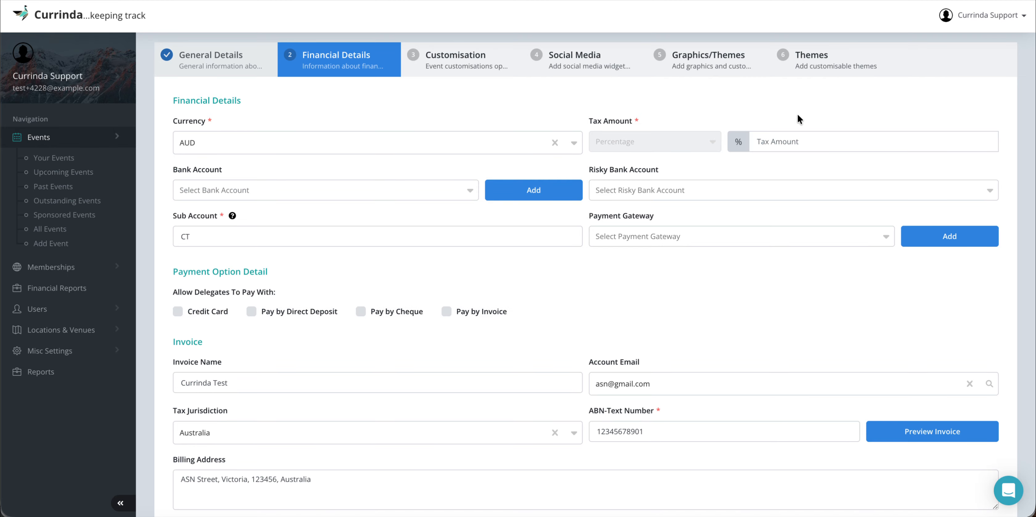
{"action": "left_click", "coordinate": [785, 142]}
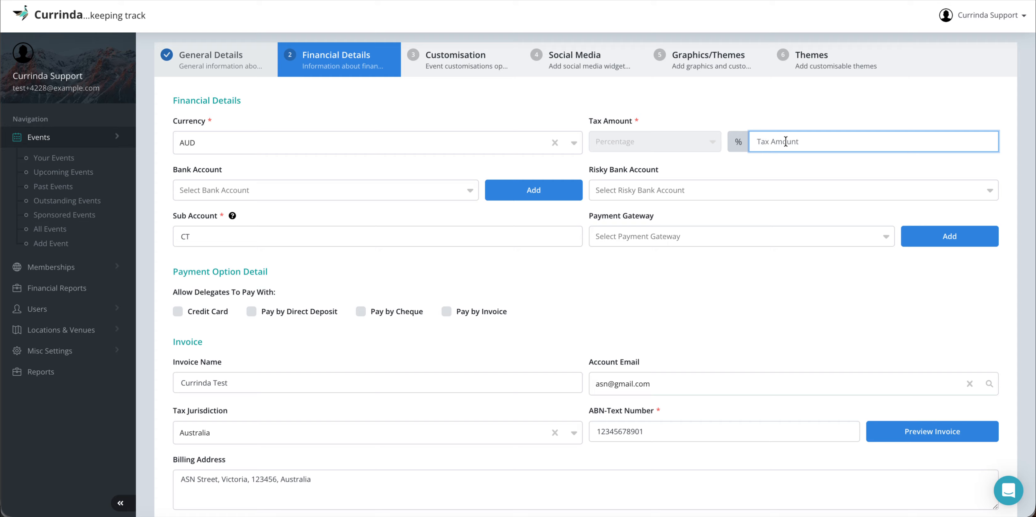
{"action": "type", "text": "5"}
Step: Pick UroGynaelogical Society for Queensland as Bank Account and Urogynaecological Society of Australia Ltd as Risky Bank Account
{"action": "left_click", "coordinate": [67, 356]}
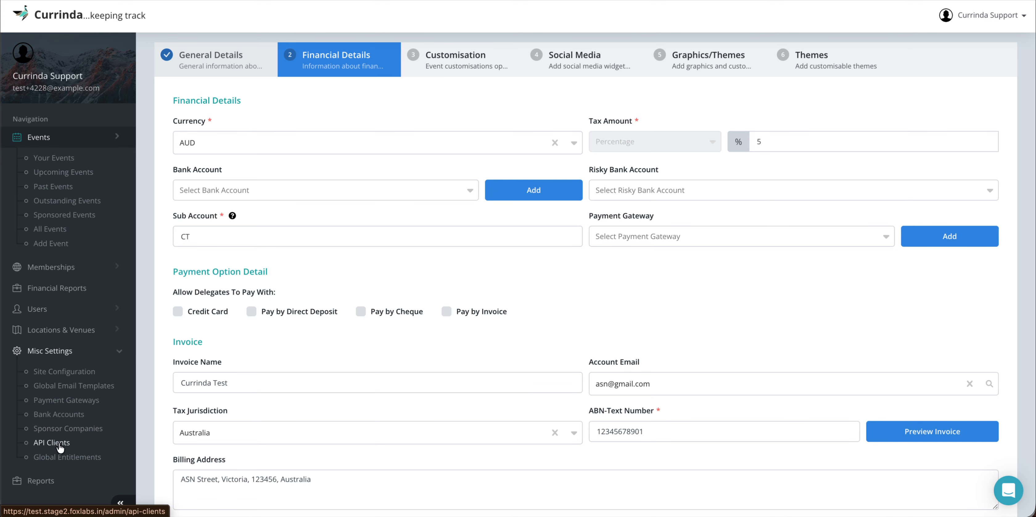
{"action": "left_click", "coordinate": [62, 354]}
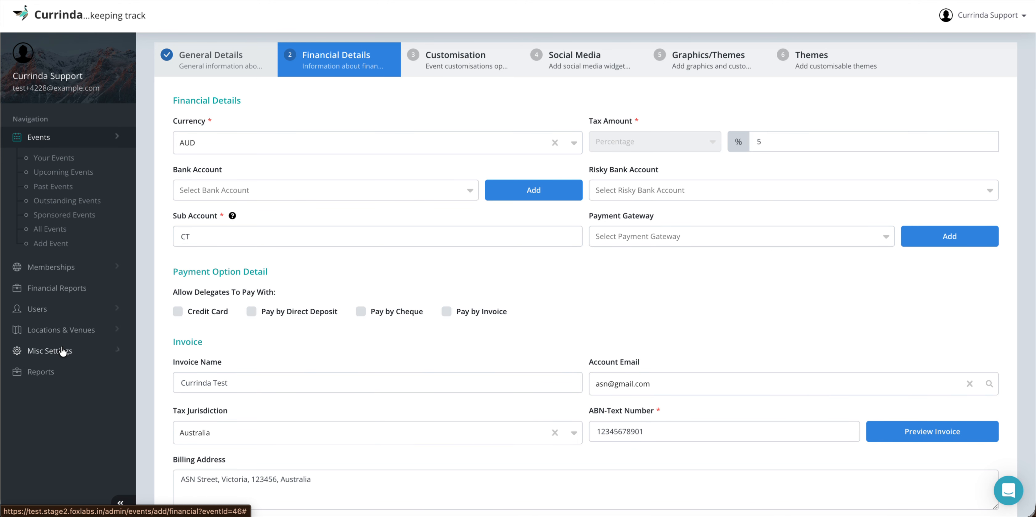
{"action": "left_click", "coordinate": [335, 194]}
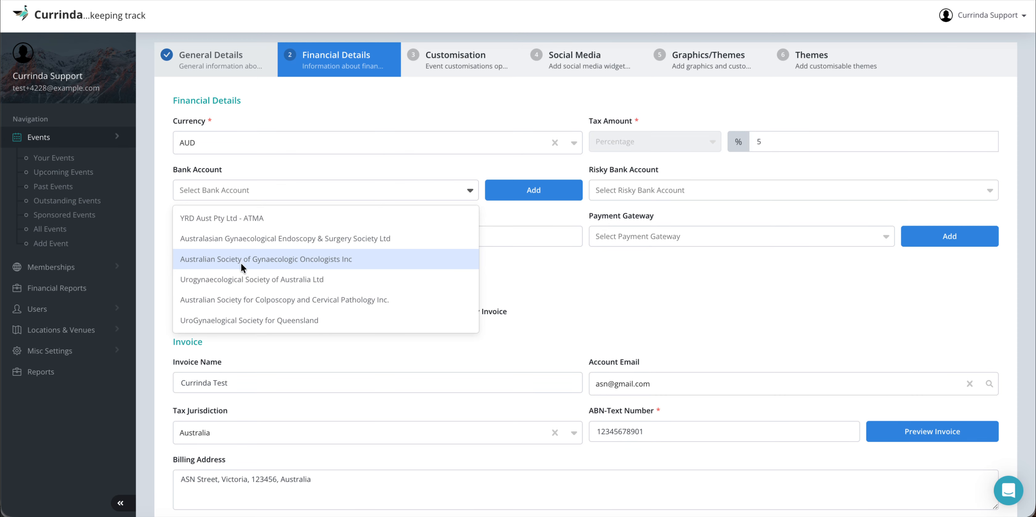
{"action": "left_click", "coordinate": [234, 320]}
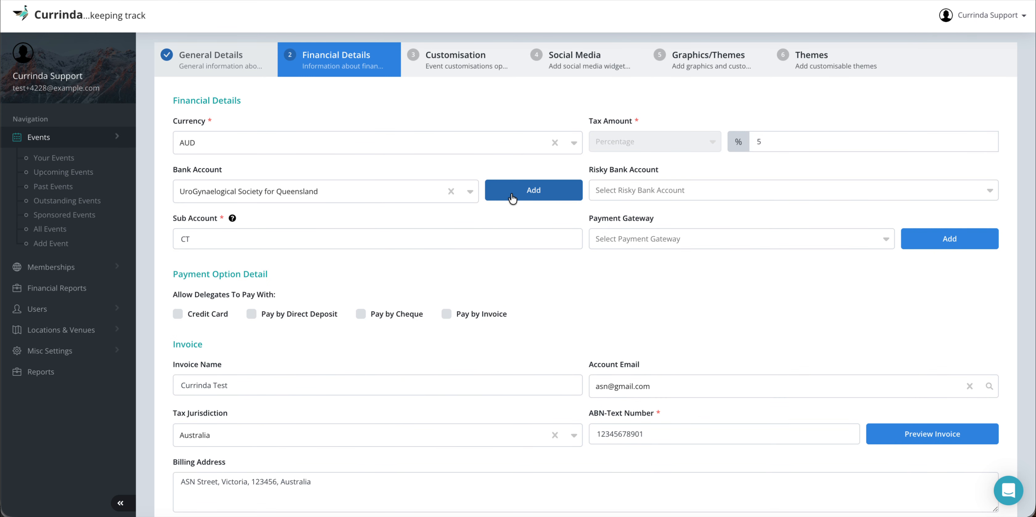
{"action": "left_click", "coordinate": [677, 190]}
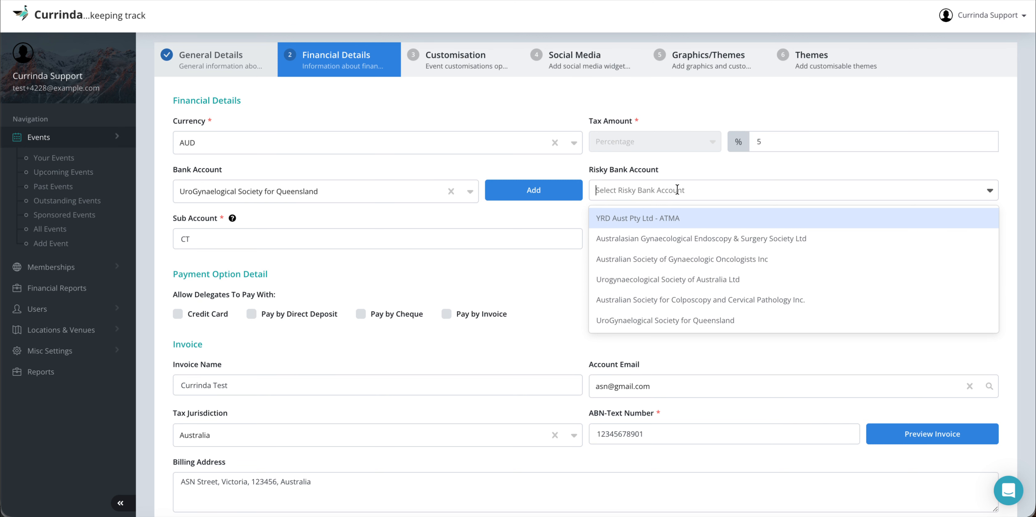
{"action": "left_click", "coordinate": [667, 280]}
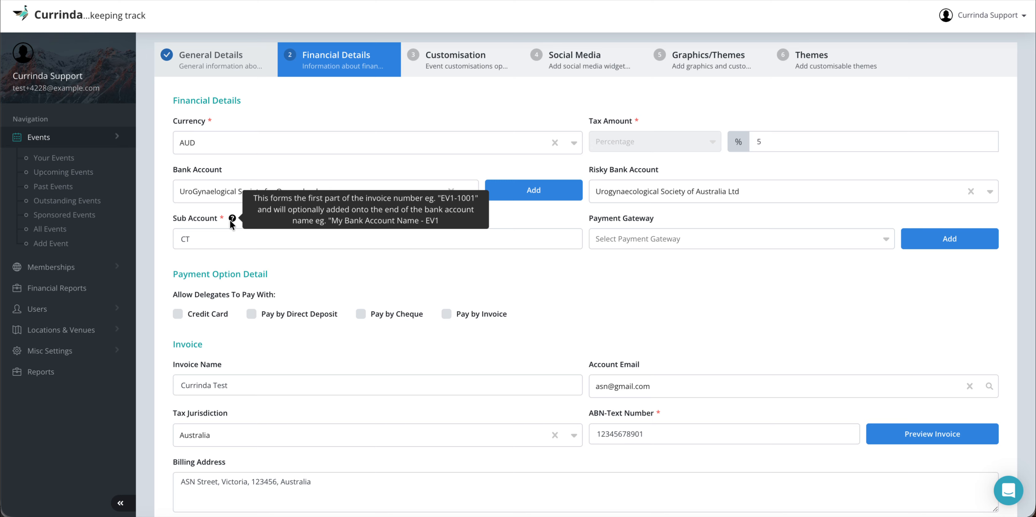
Step: Add ASN Secure Pay as the event's payment gateway
{"action": "left_click", "coordinate": [941, 241]}
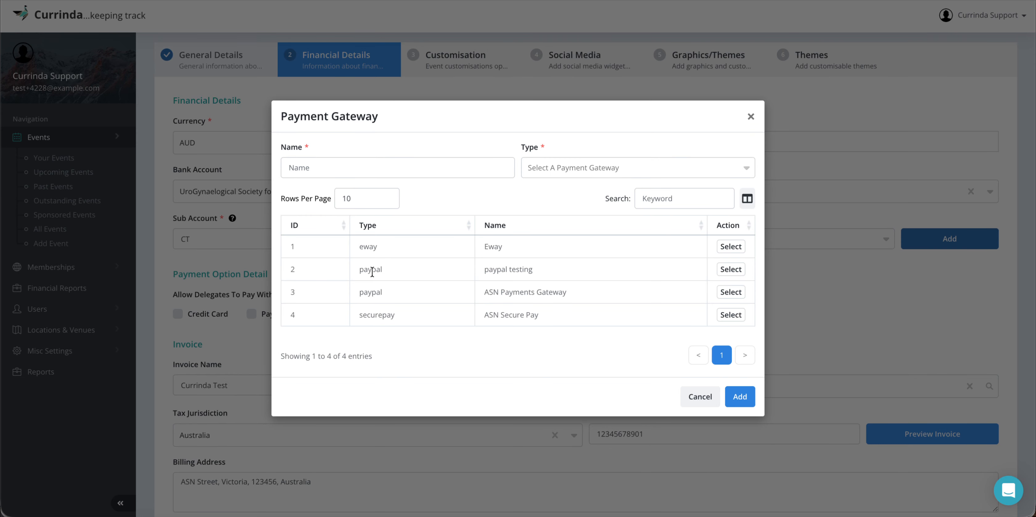
{"action": "left_click", "coordinate": [731, 316]}
{"action": "scroll", "coordinate": [638, 280], "scroll_direction": "down", "scroll_amount": 2}
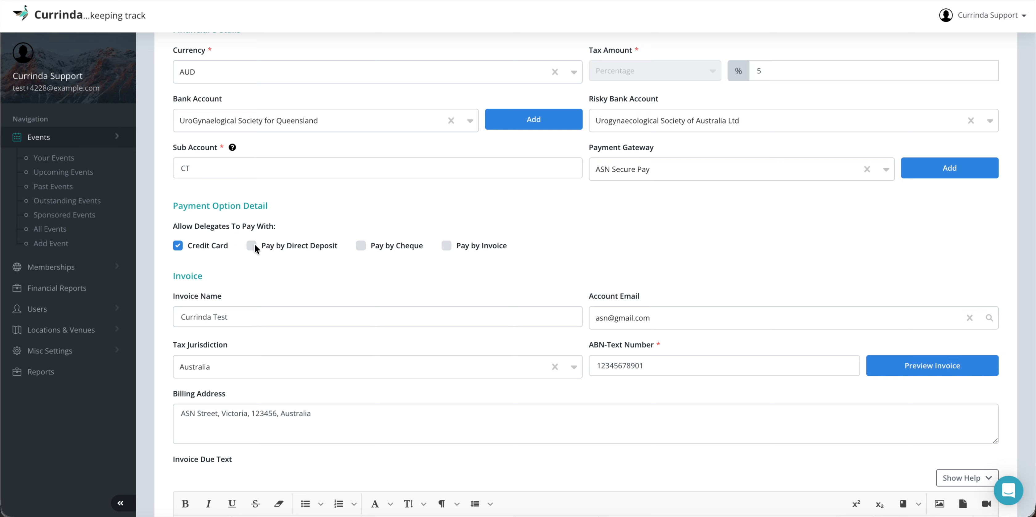
Step: Tick Pay by Invoice as an extra delegate payment option and scroll down to the invoice settings
{"action": "left_click", "coordinate": [476, 244]}
{"action": "scroll", "coordinate": [517, 250], "scroll_direction": "down", "scroll_amount": 1}
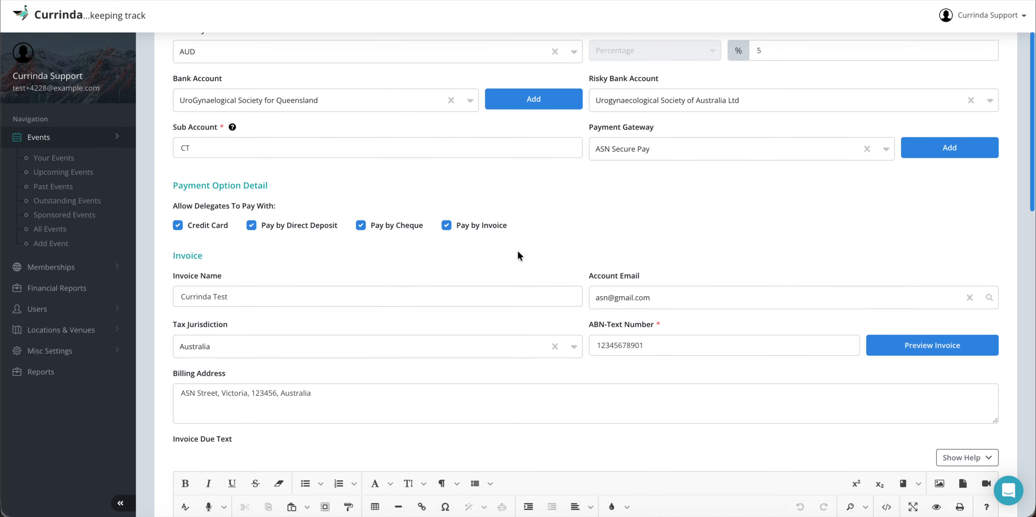
{"action": "scroll", "coordinate": [518, 252], "scroll_direction": "down", "scroll_amount": 1}
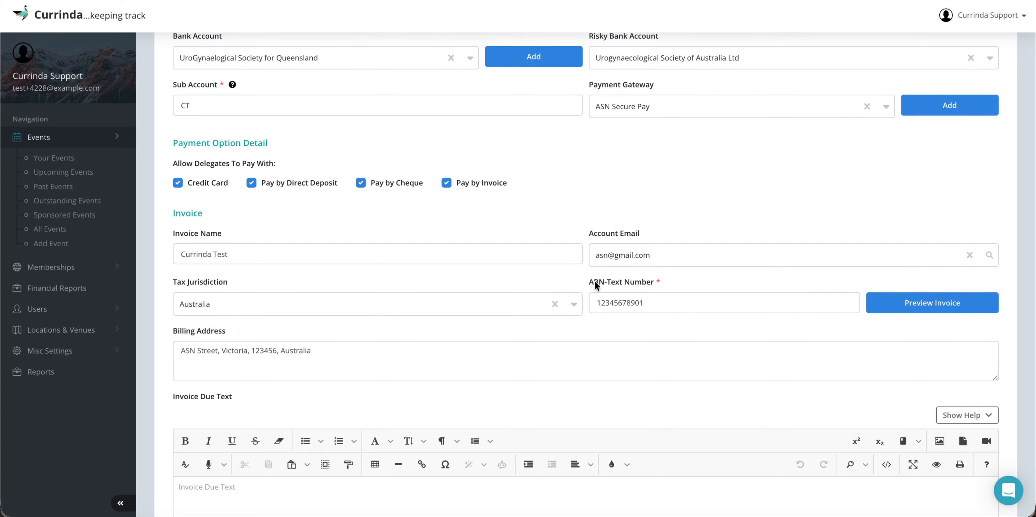
{"action": "left_click", "coordinate": [76, 351]}
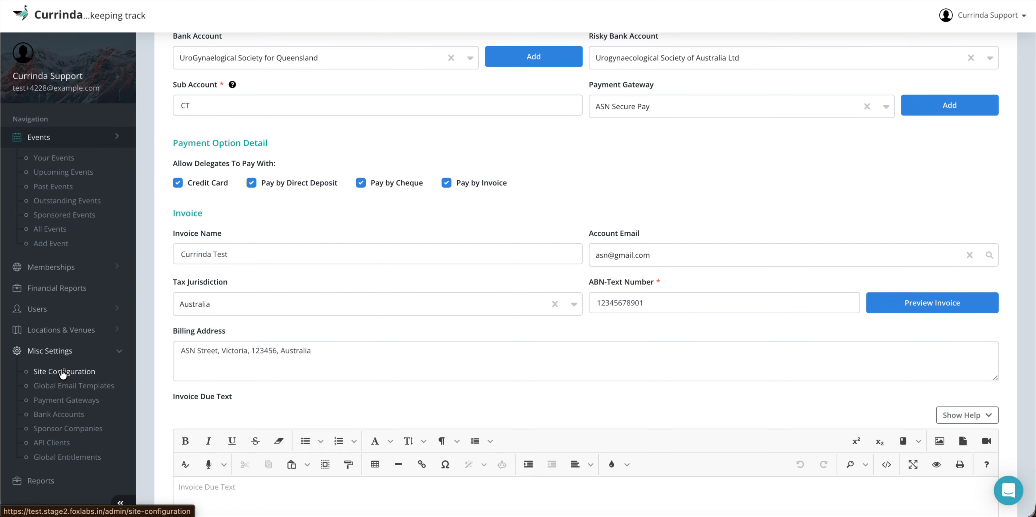
{"action": "left_click", "coordinate": [77, 351]}
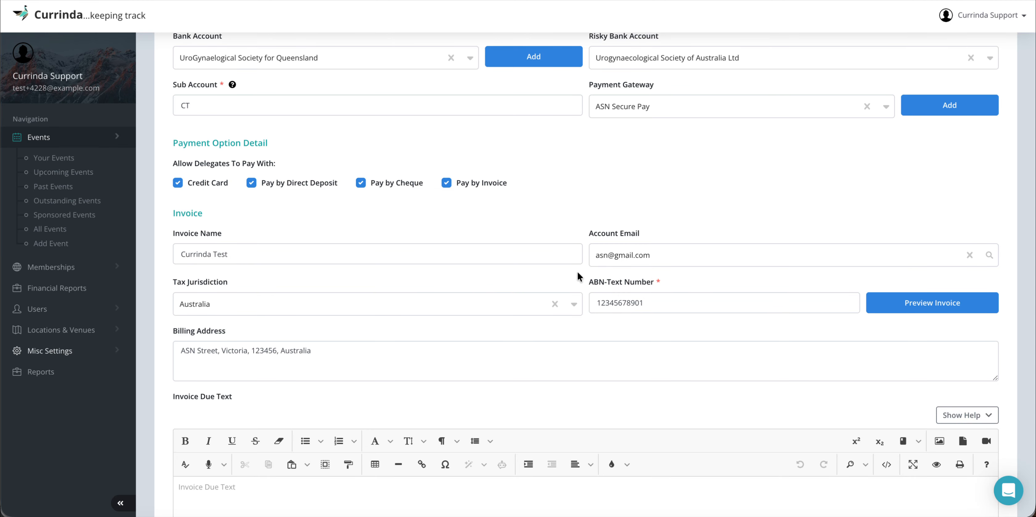
{"action": "scroll", "coordinate": [582, 274], "scroll_direction": "down", "scroll_amount": 2}
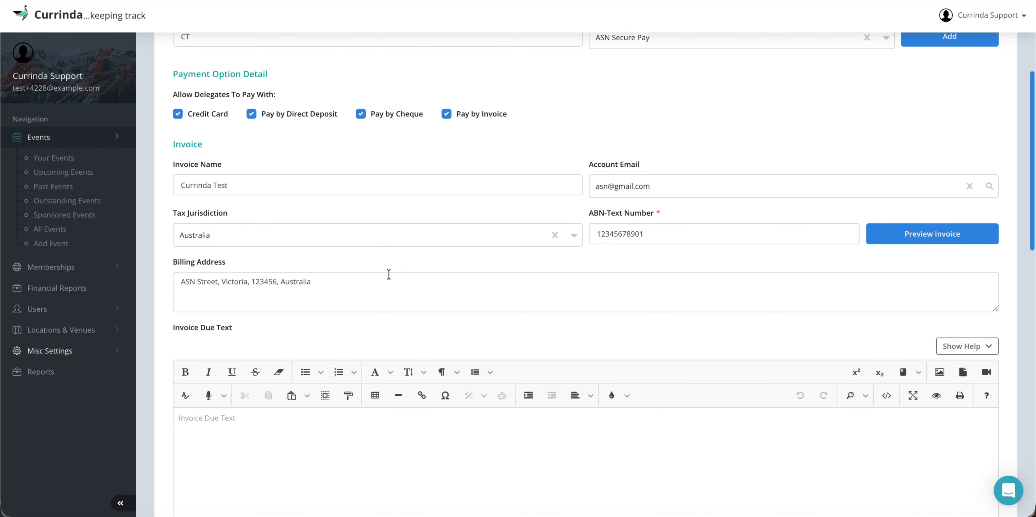
{"action": "scroll", "coordinate": [569, 311], "scroll_direction": "down", "scroll_amount": 3}
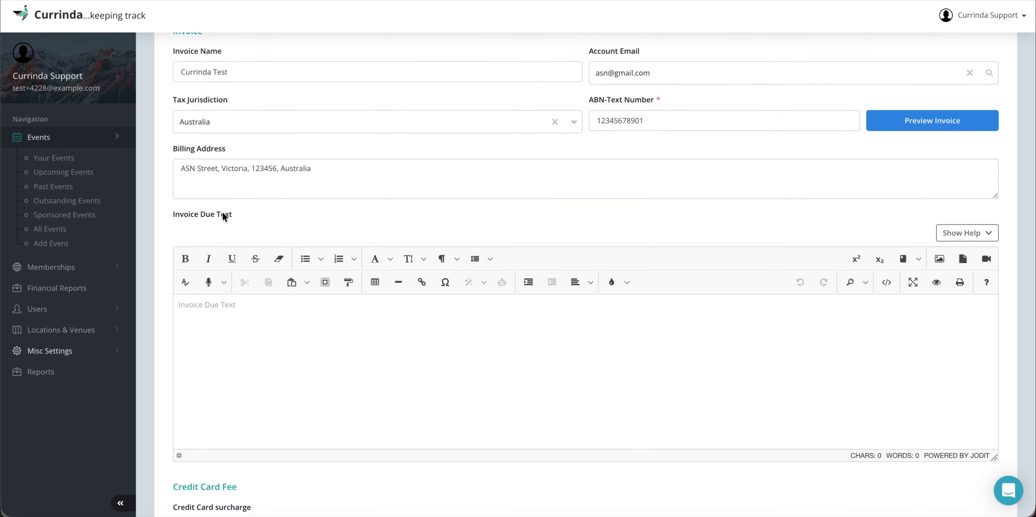
Step: Write the invoice due text 'This invoice is due on a 31-12-2025'
{"action": "left_click", "coordinate": [222, 318]}
{"action": "type", "text": "This "}
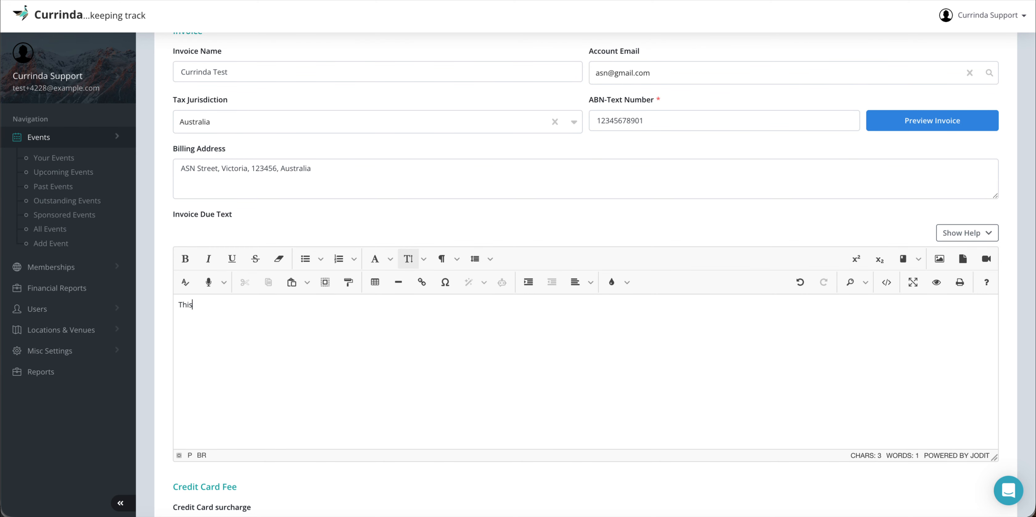
{"action": "type", "text": "invoice is due on a "}
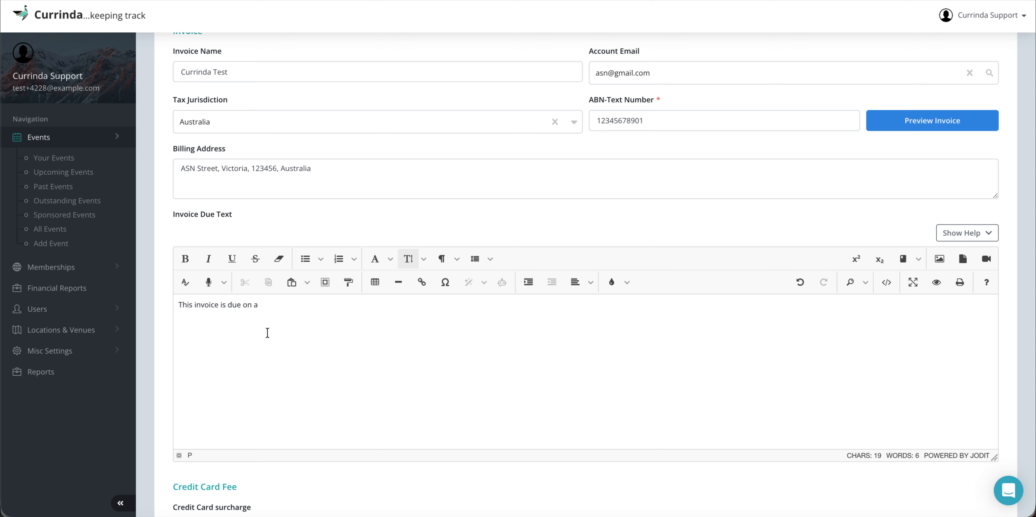
{"action": "type", "text": "31-12-2025"}
{"action": "left_click", "coordinate": [456, 224]}
{"action": "scroll", "coordinate": [457, 225], "scroll_direction": "down", "scroll_amount": 3}
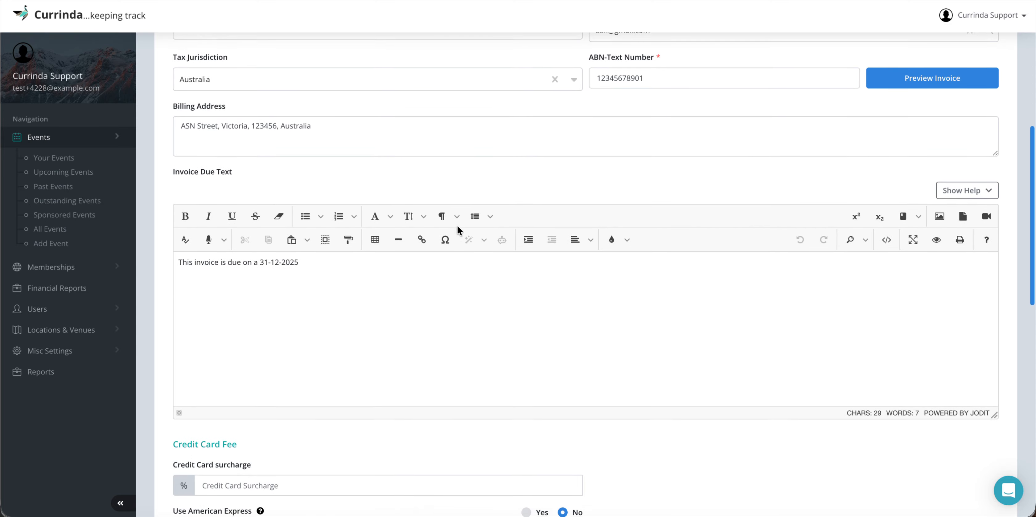
{"action": "scroll", "coordinate": [458, 227], "scroll_direction": "down", "scroll_amount": 3}
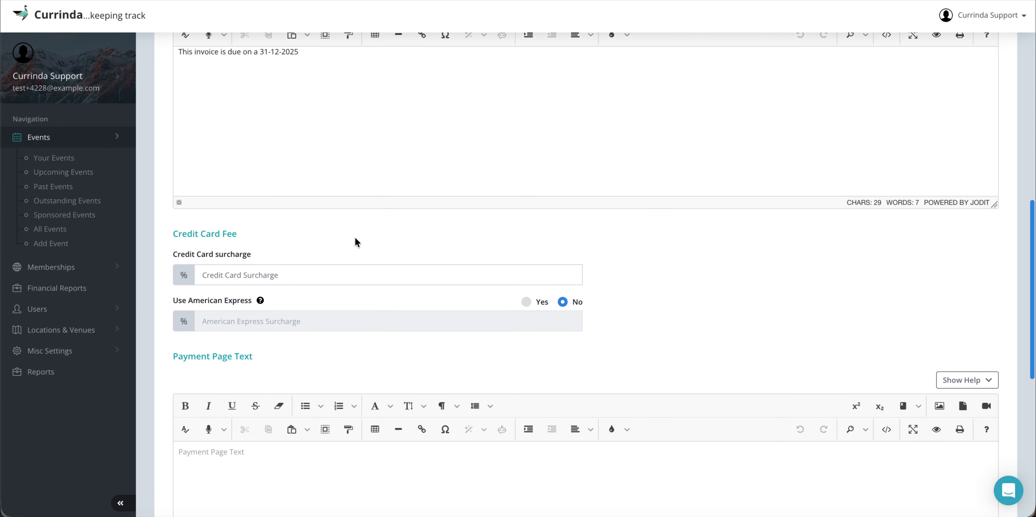
Step: Enter 1 as the credit card surcharge
{"action": "left_click", "coordinate": [269, 275]}
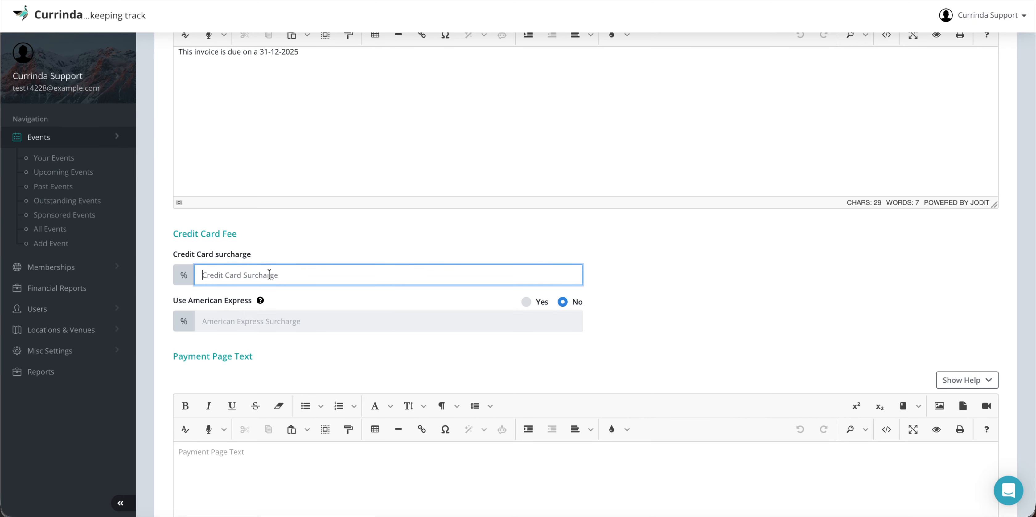
{"action": "type", "text": "1"}
{"action": "left_click", "coordinate": [298, 235]}
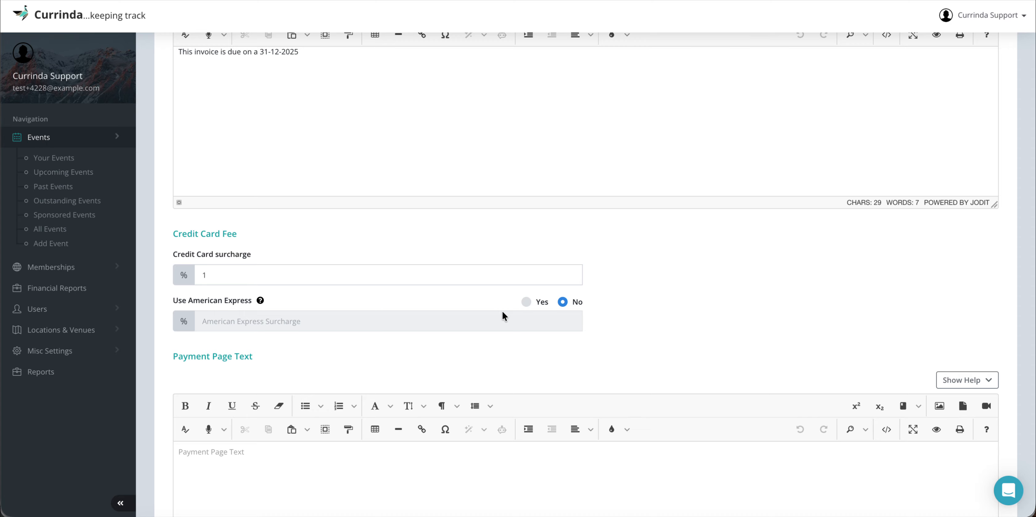
Step: Set Use American Express to Yes with a 3% American Express surcharge
{"action": "left_click", "coordinate": [532, 301]}
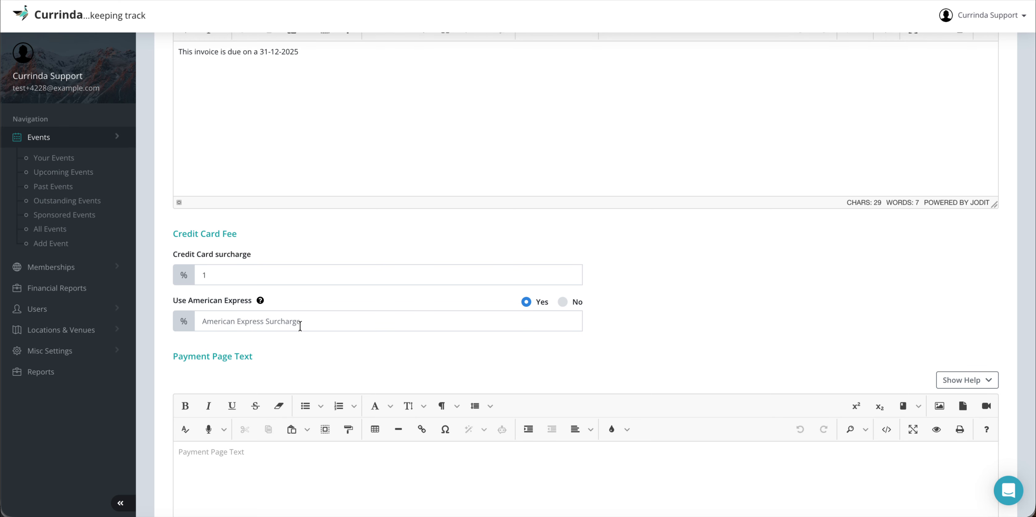
{"action": "left_click", "coordinate": [285, 328]}
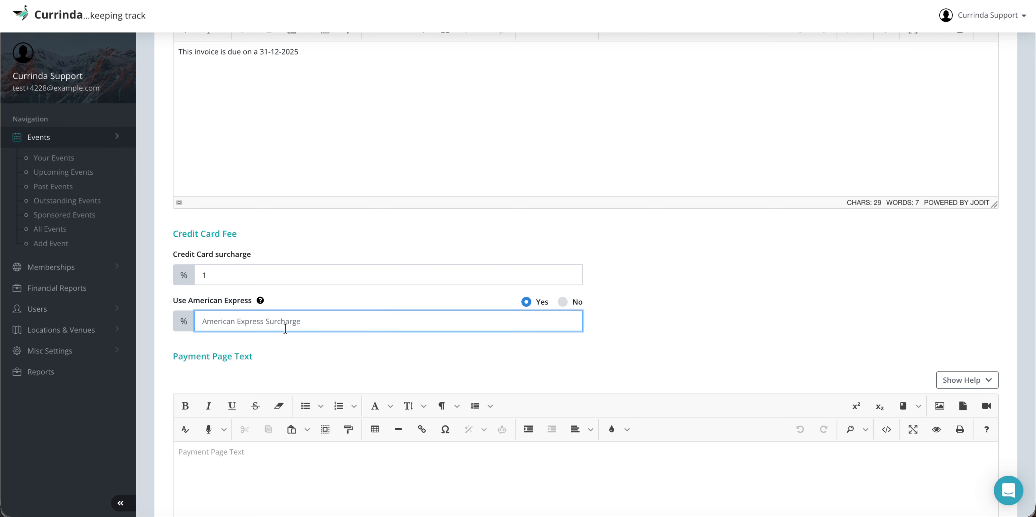
{"action": "type", "text": "3"}
{"action": "mouse_move", "coordinate": [260, 301]}
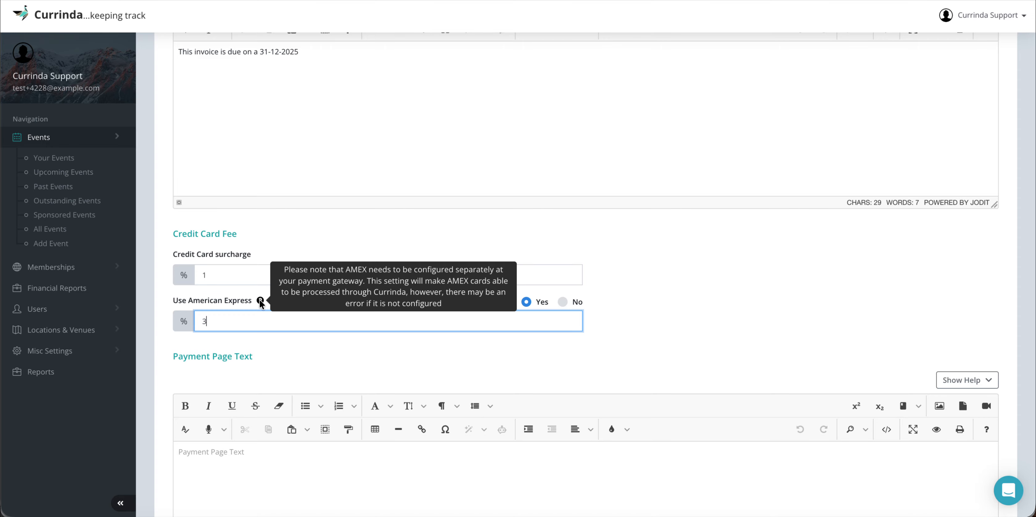
{"action": "left_click", "coordinate": [276, 340]}
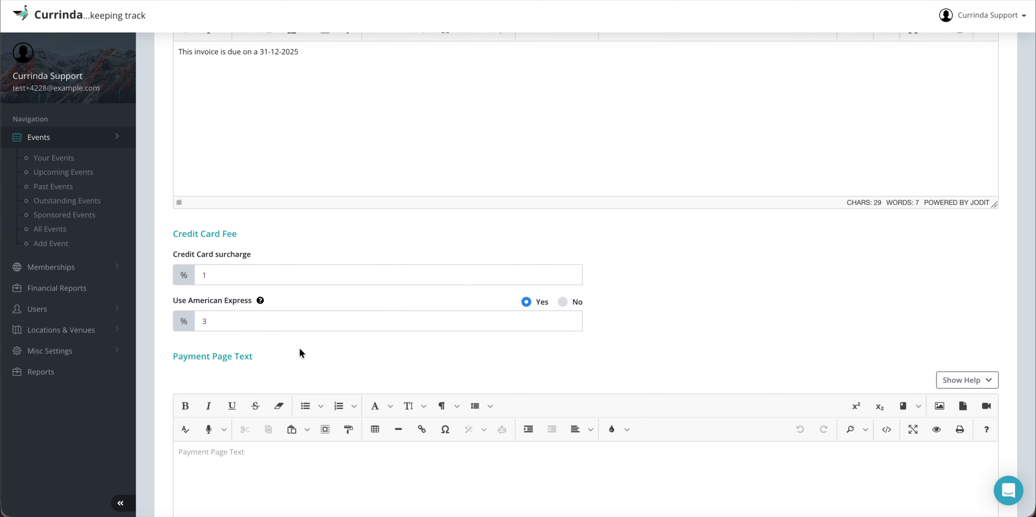
{"action": "scroll", "coordinate": [300, 352], "scroll_direction": "down", "scroll_amount": 3}
Step: Write the Payment Page Text saying payments will be approved and only then visible on the dashboard
{"action": "scroll", "coordinate": [300, 350], "scroll_direction": "down", "scroll_amount": 1}
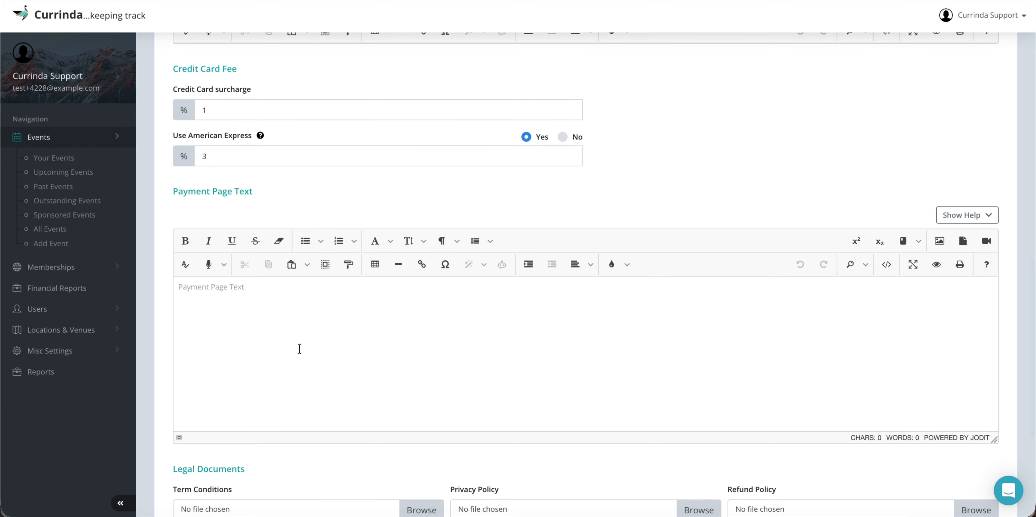
{"action": "left_click", "coordinate": [292, 291]}
{"action": "type", "text": "Please make"}
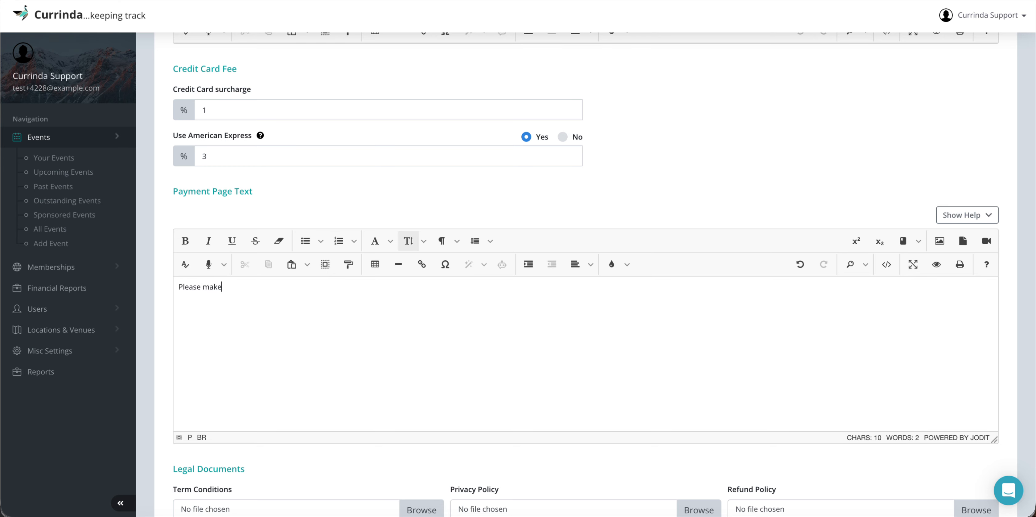
{"action": "type", "text": " sure that"}
{"action": "type", "text": "nce you pay, "}
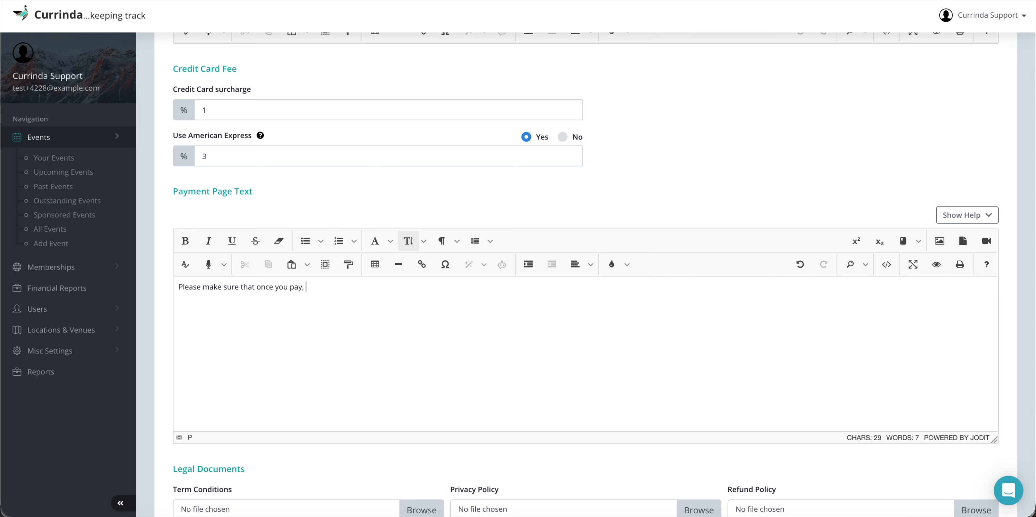
{"action": "type", "text": "you do not"}
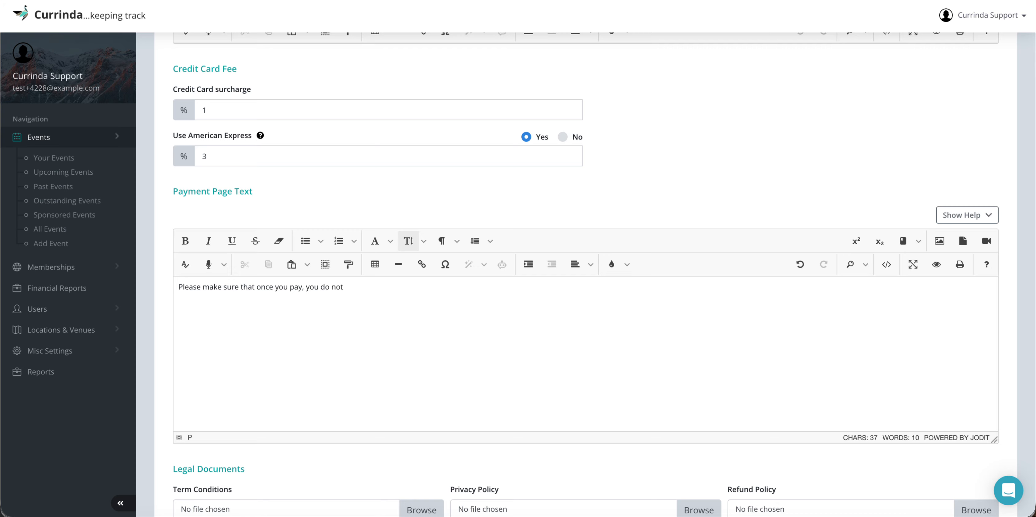
{"action": "type", "text": " emai"}
{"action": "key", "text": "ctrl+BackSpace"}
{"action": "key", "text": "ctrl+BackSpace"}
{"action": "key", "text": "ctrl+BackSpace"}
{"action": "key", "text": "ctrl+BackSpace"}
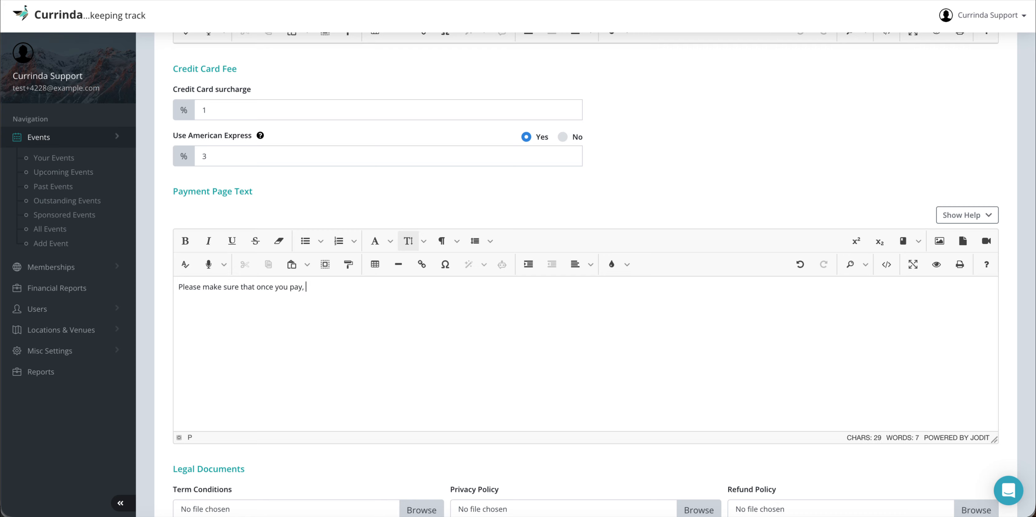
{"action": "type", "text": "the payments will be appro"}
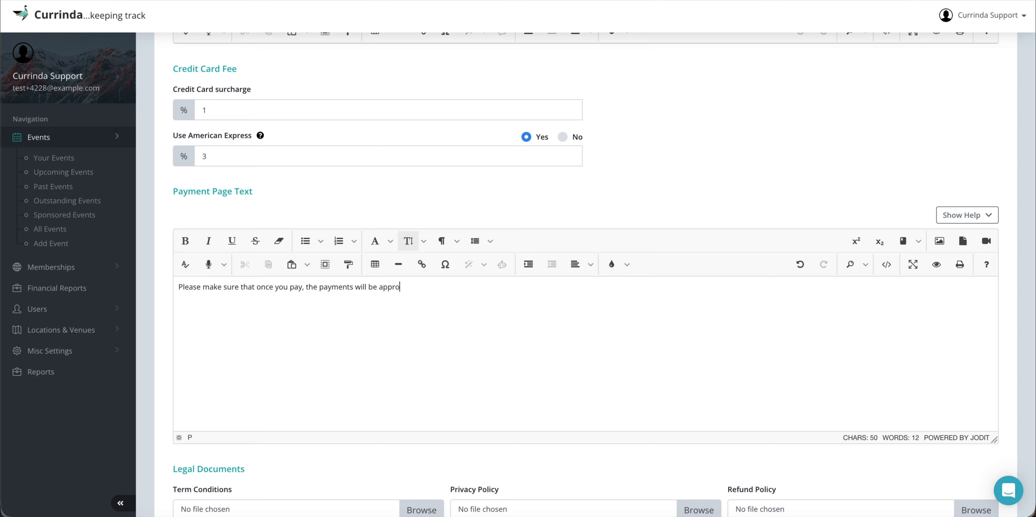
{"action": "type", "text": "ved and only then would they"}
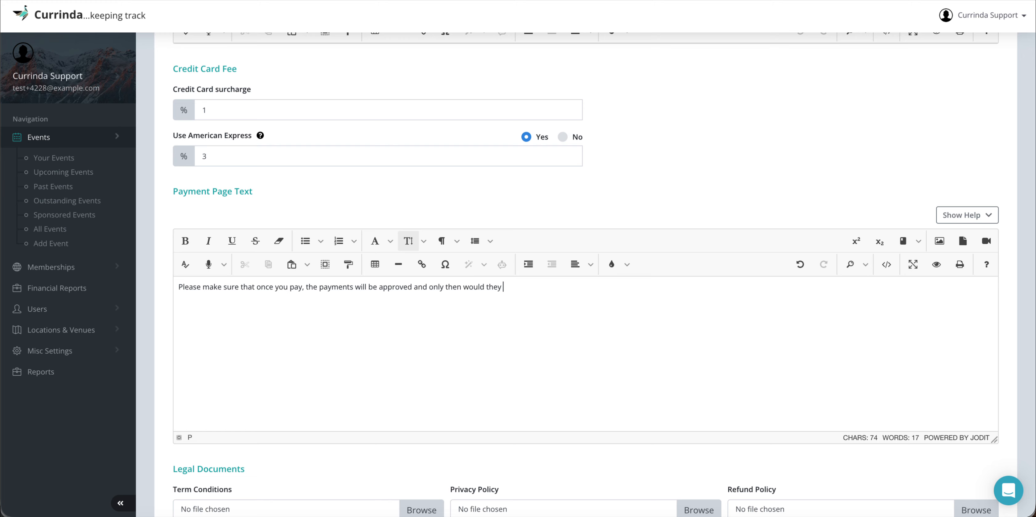
{"action": "type", "text": " be visible on your dashboard"}
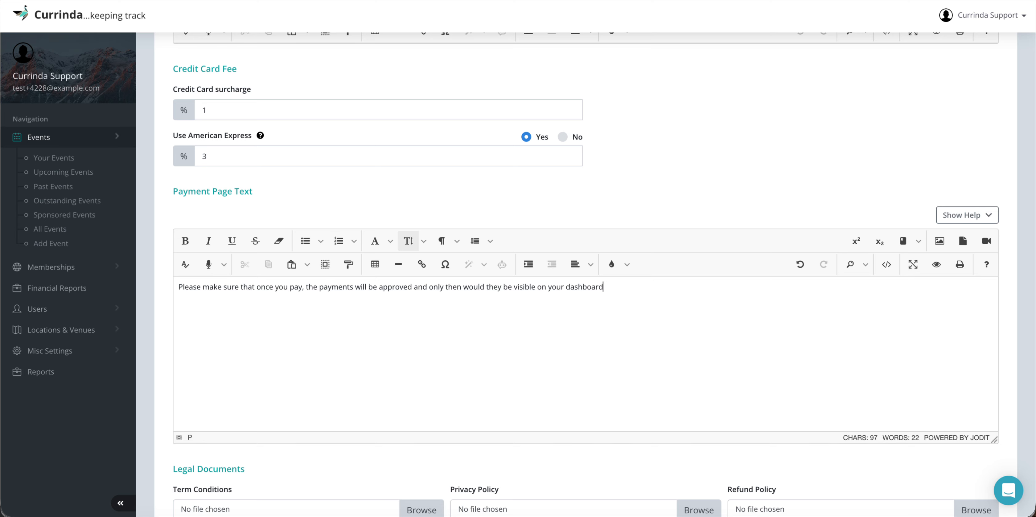
{"action": "type", "text": "."}
{"action": "scroll", "coordinate": [381, 308], "scroll_direction": "down", "scroll_amount": 1}
{"action": "scroll", "coordinate": [381, 307], "scroll_direction": "down", "scroll_amount": 5}
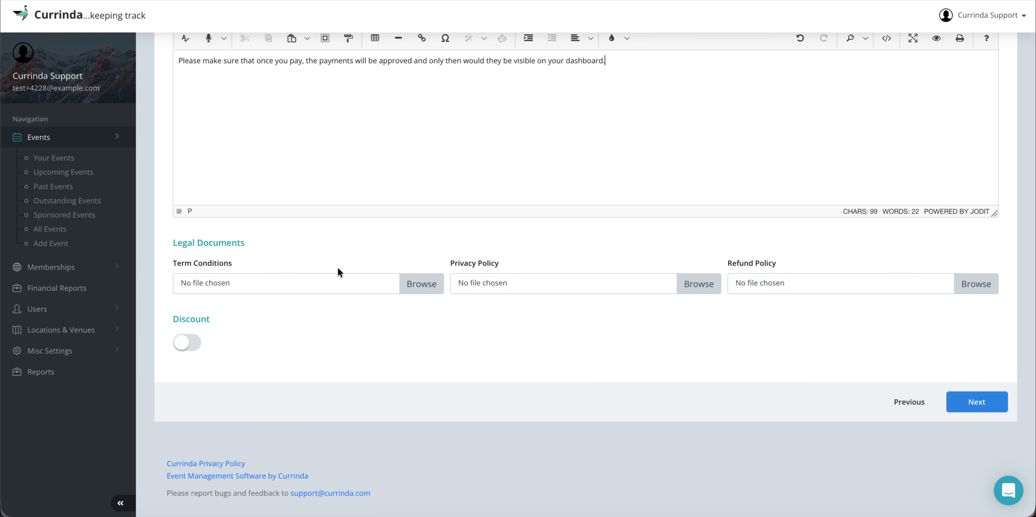
{"action": "left_click", "coordinate": [94, 351]}
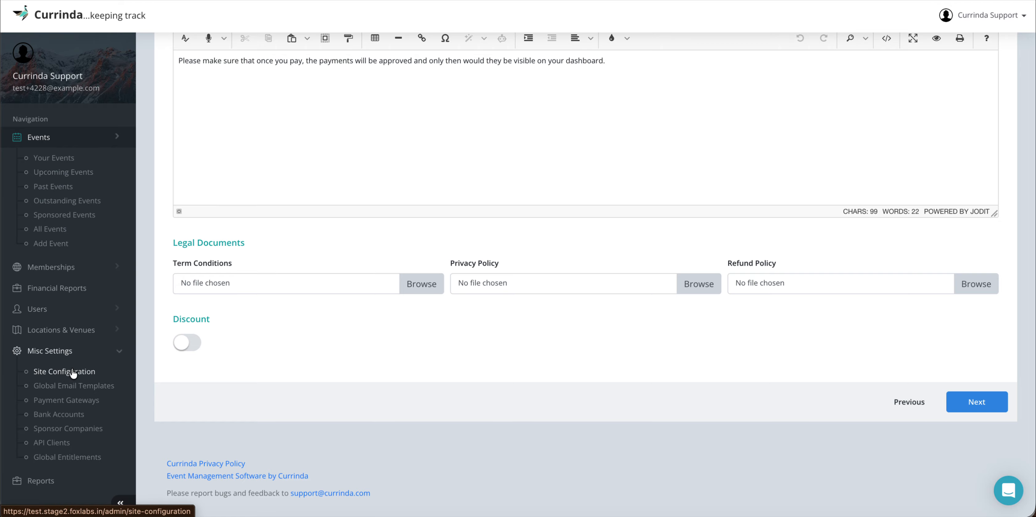
{"action": "left_click", "coordinate": [68, 353]}
{"action": "scroll", "coordinate": [388, 238], "scroll_direction": "up", "scroll_amount": 10}
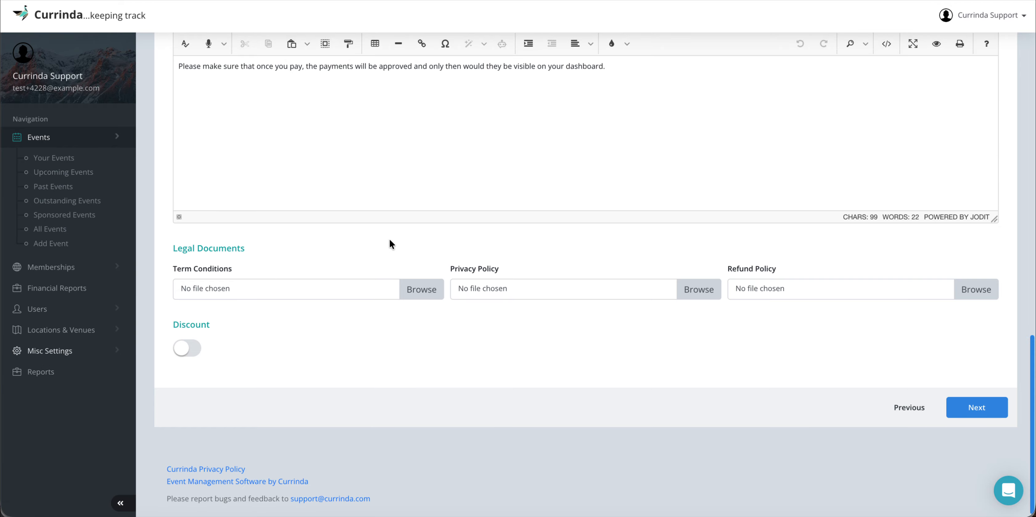
{"action": "scroll", "coordinate": [388, 238], "scroll_direction": "up", "scroll_amount": 5}
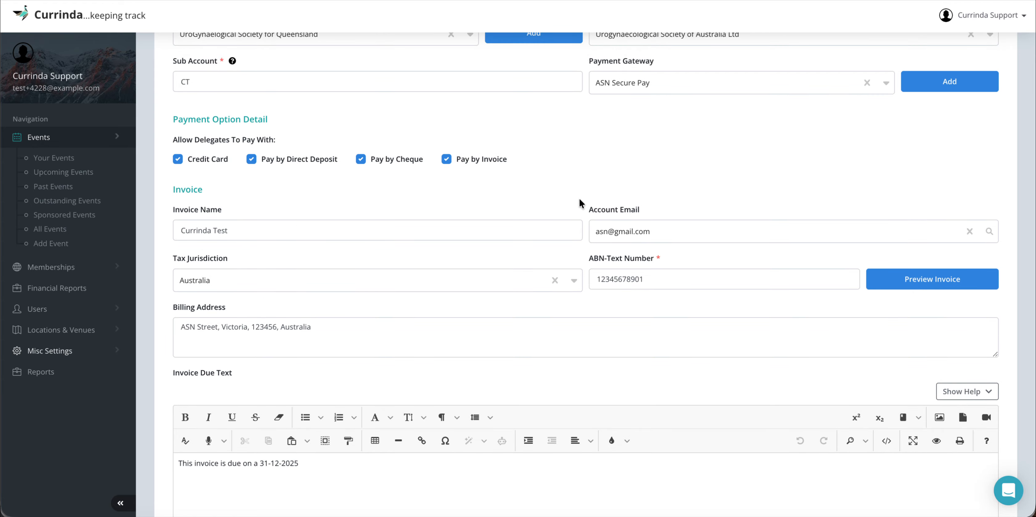
{"action": "scroll", "coordinate": [540, 265], "scroll_direction": "down", "scroll_amount": 15}
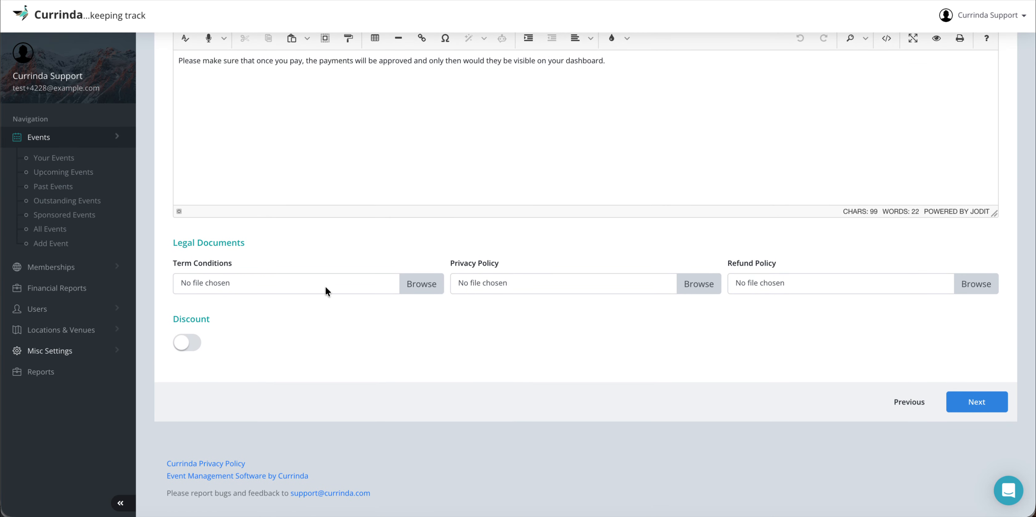
{"action": "left_click", "coordinate": [93, 350]}
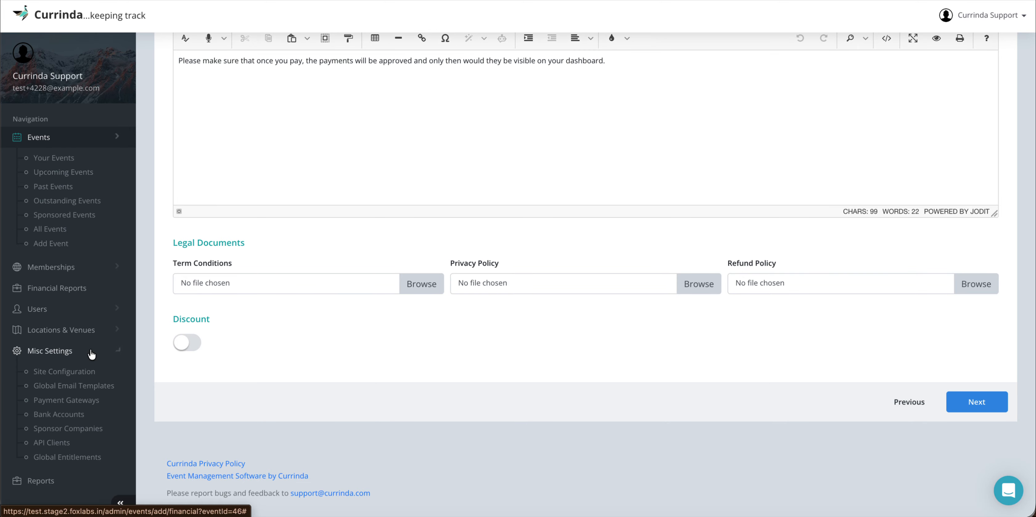
{"action": "left_click", "coordinate": [86, 352]}
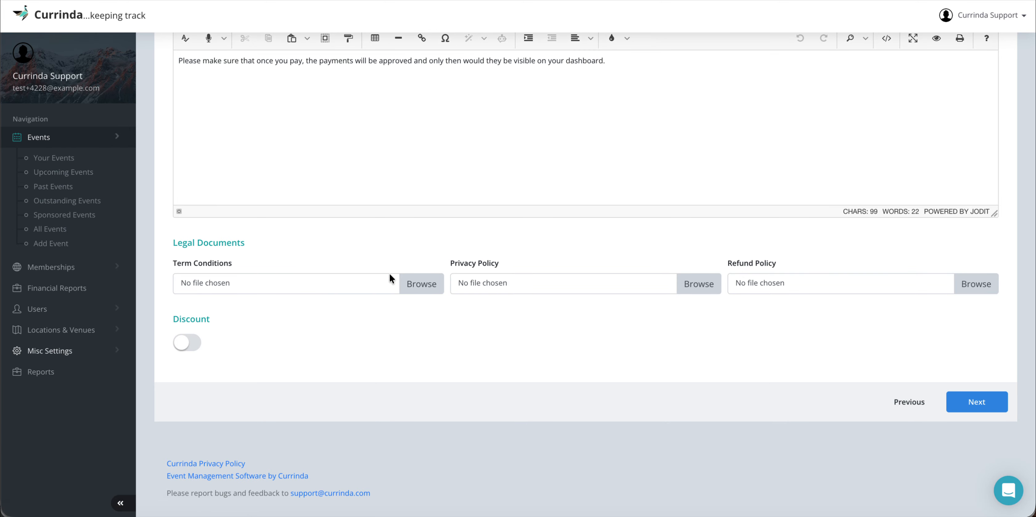
{"action": "left_click", "coordinate": [408, 287]}
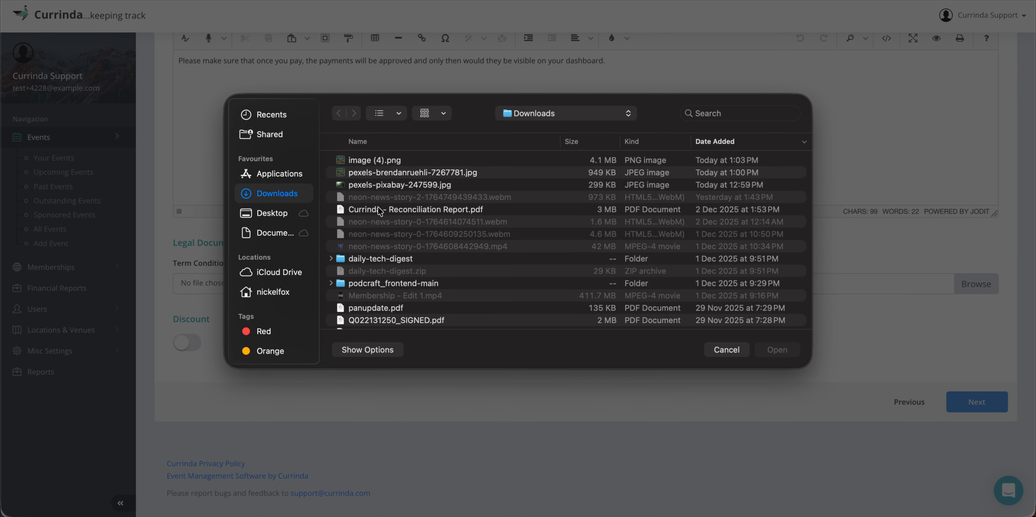
Step: Attach pexels-brendanruehli-7267781.jpg as Term Conditions, replacing the wrongly attached reconciliation PDF
{"action": "double_click", "coordinate": [377, 206]}
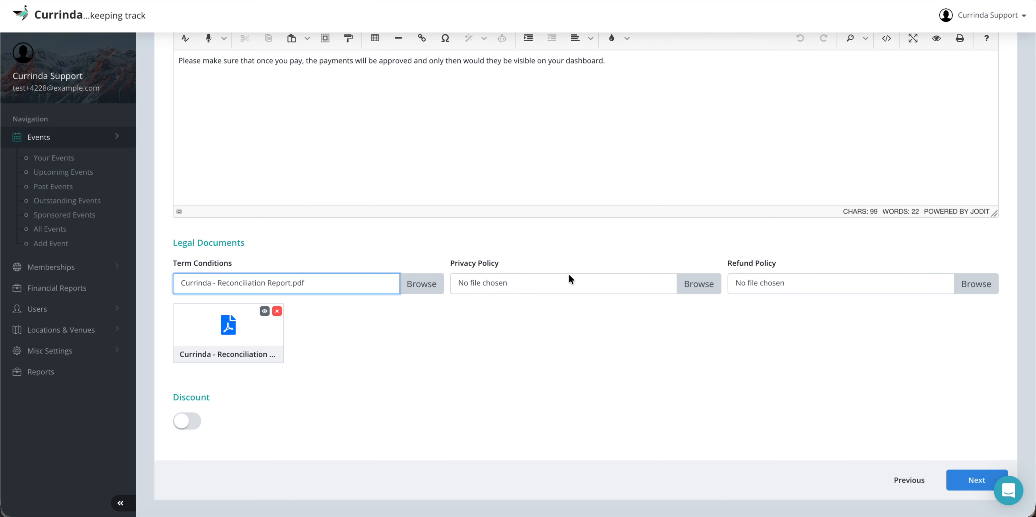
{"action": "left_click", "coordinate": [277, 311]}
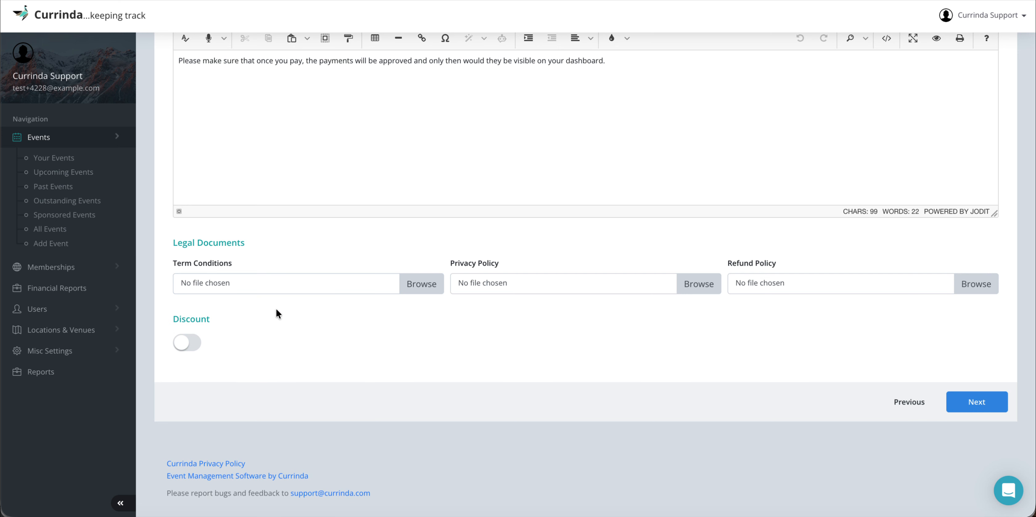
{"action": "left_click", "coordinate": [413, 284]}
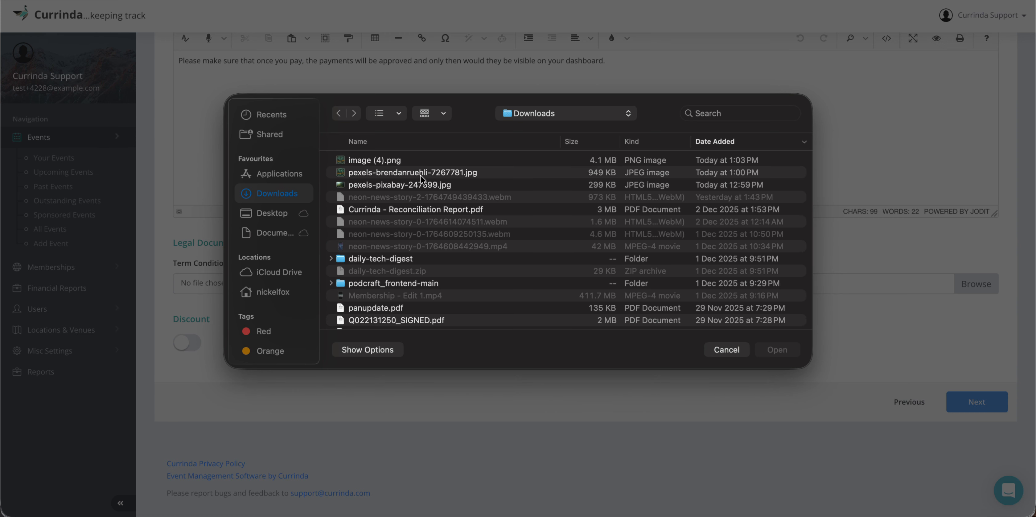
{"action": "double_click", "coordinate": [402, 172]}
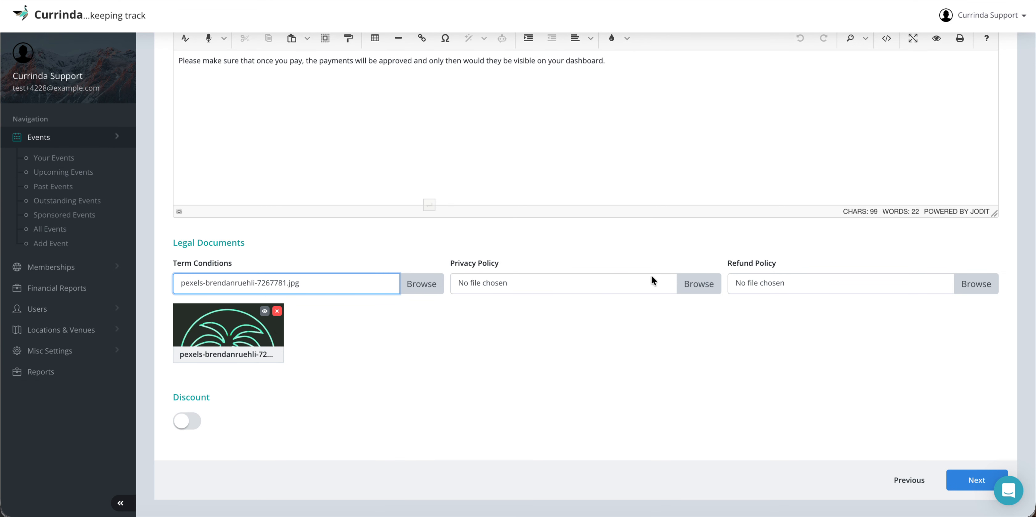
Step: Attach the same image as Privacy Policy and Refund Policy, and switch Discount on
{"action": "left_click", "coordinate": [693, 276]}
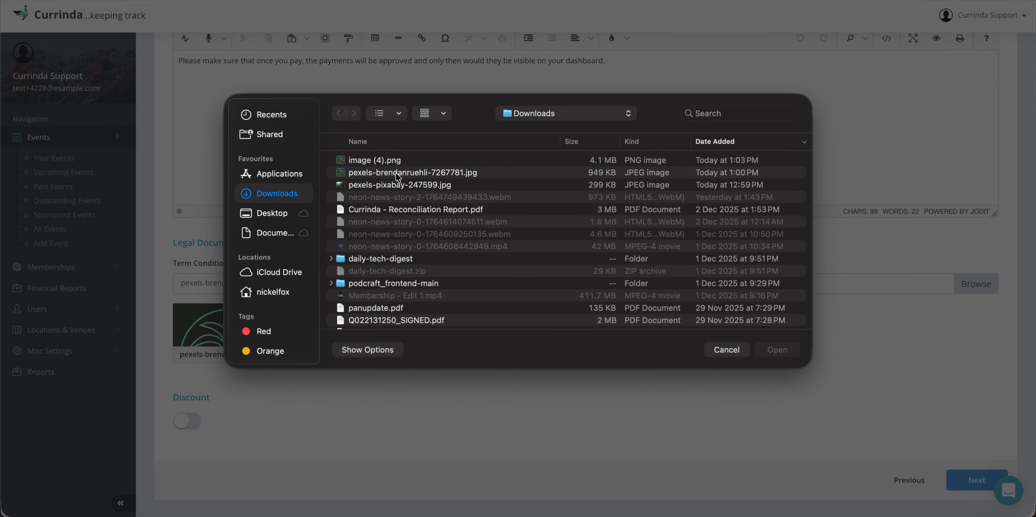
{"action": "double_click", "coordinate": [396, 174]}
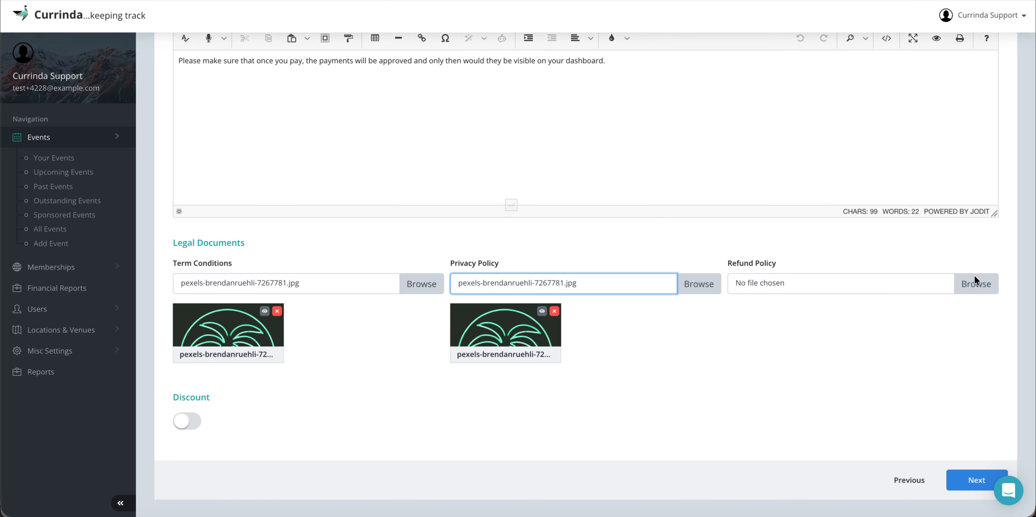
{"action": "left_click", "coordinate": [974, 280]}
{"action": "left_click", "coordinate": [586, 176]}
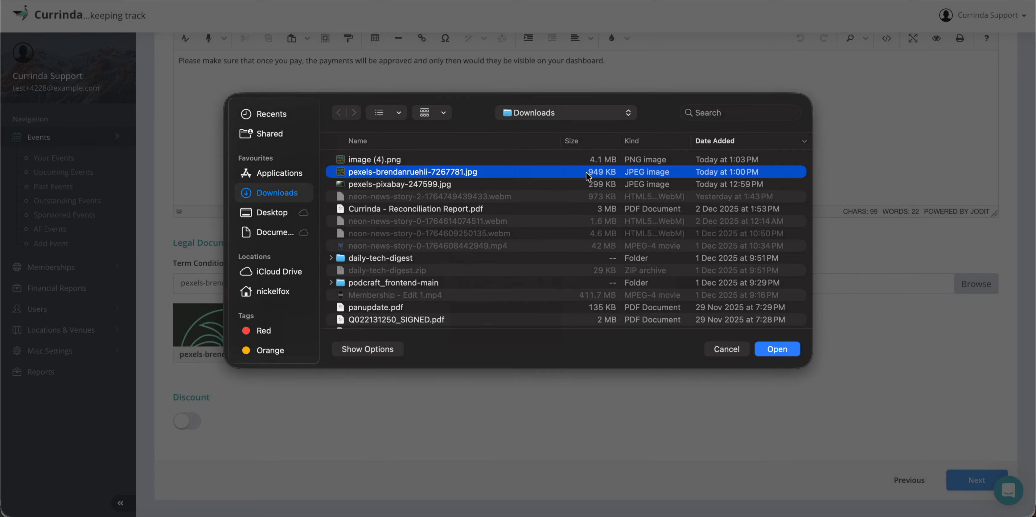
{"action": "left_click", "coordinate": [587, 176]}
{"action": "scroll", "coordinate": [606, 354], "scroll_direction": "down", "scroll_amount": 3}
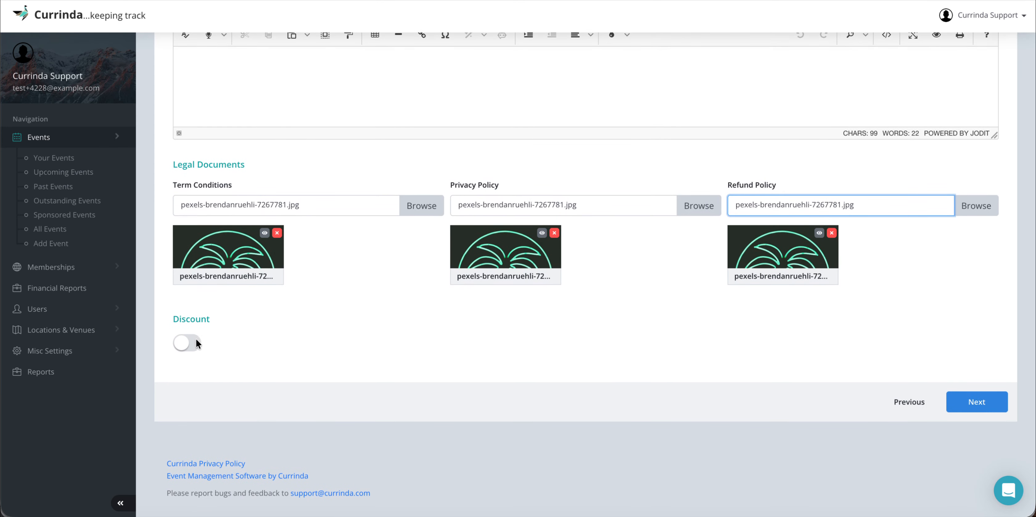
{"action": "left_click", "coordinate": [197, 343]}
Step: Create discount code THENEWDISCOUNT with amount 100, quantity 20 and description 'New year discount'
{"action": "scroll", "coordinate": [404, 331], "scroll_direction": "down", "scroll_amount": 4}
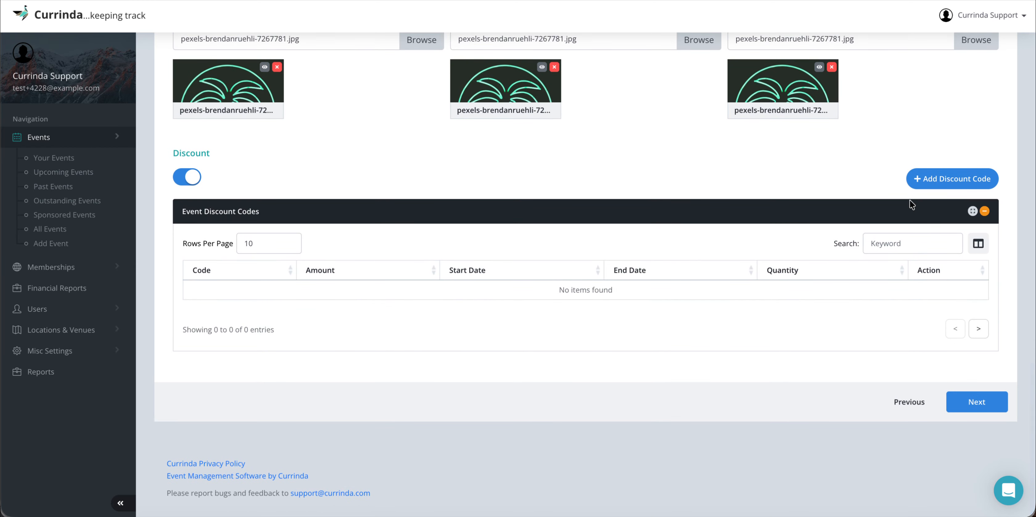
{"action": "left_click", "coordinate": [941, 179]}
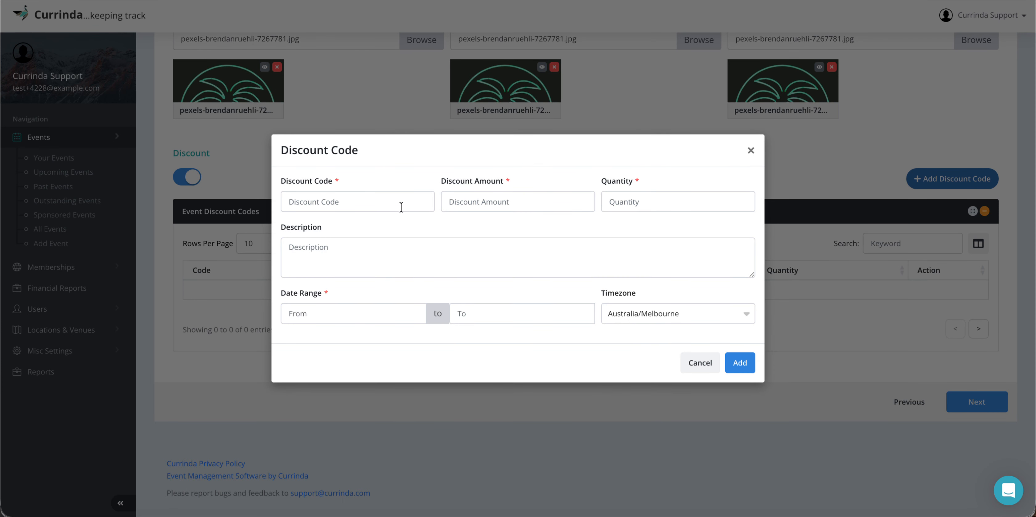
{"action": "left_click", "coordinate": [366, 207]}
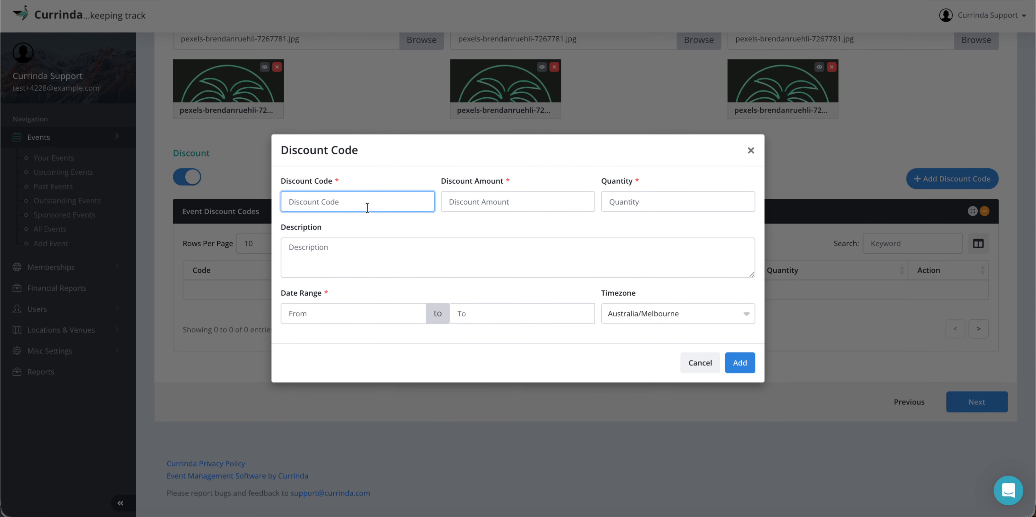
{"action": "type", "text": "T"}
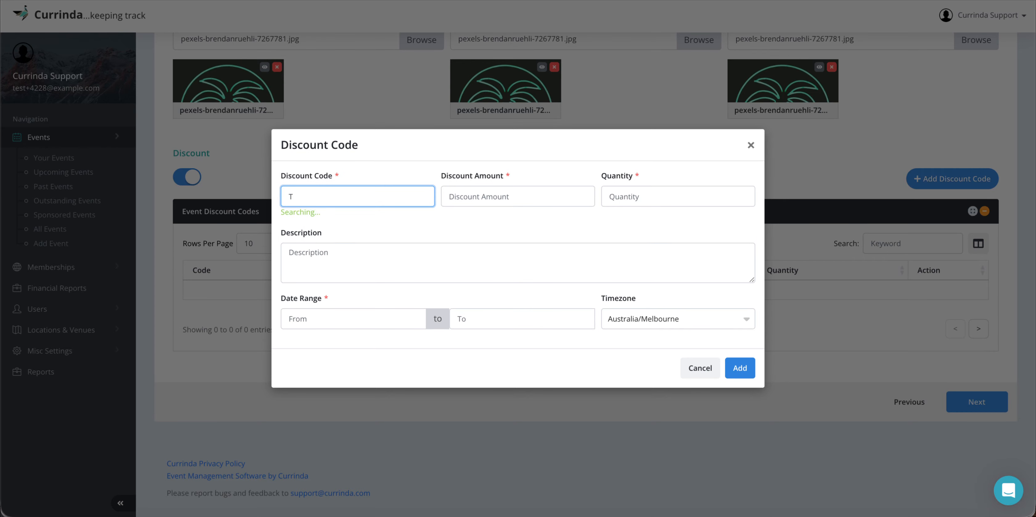
{"action": "type", "text": "HENEWDISCOUNT"}
{"action": "left_click", "coordinate": [493, 196]}
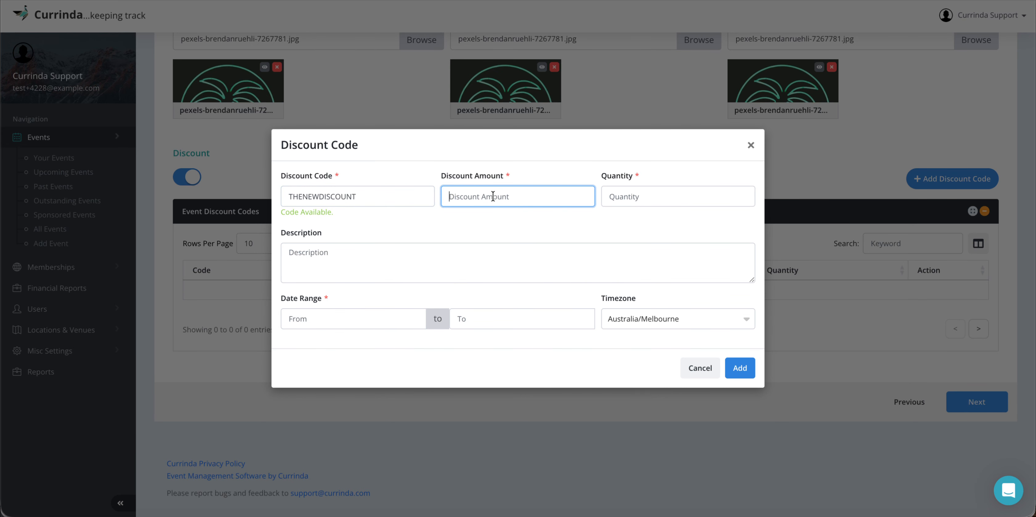
{"action": "type", "text": "100"}
{"action": "left_click", "coordinate": [625, 195]}
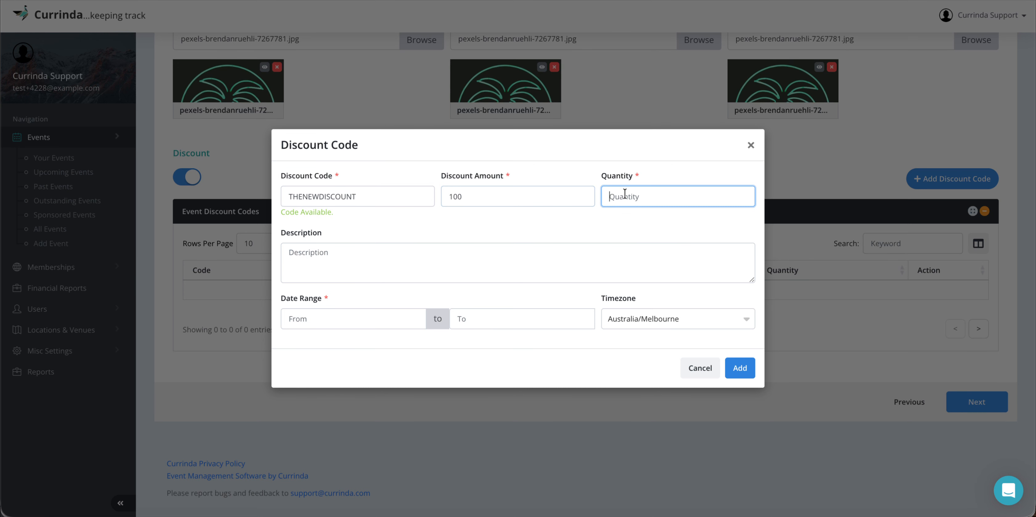
{"action": "type", "text": "20"}
{"action": "left_click", "coordinate": [371, 265]}
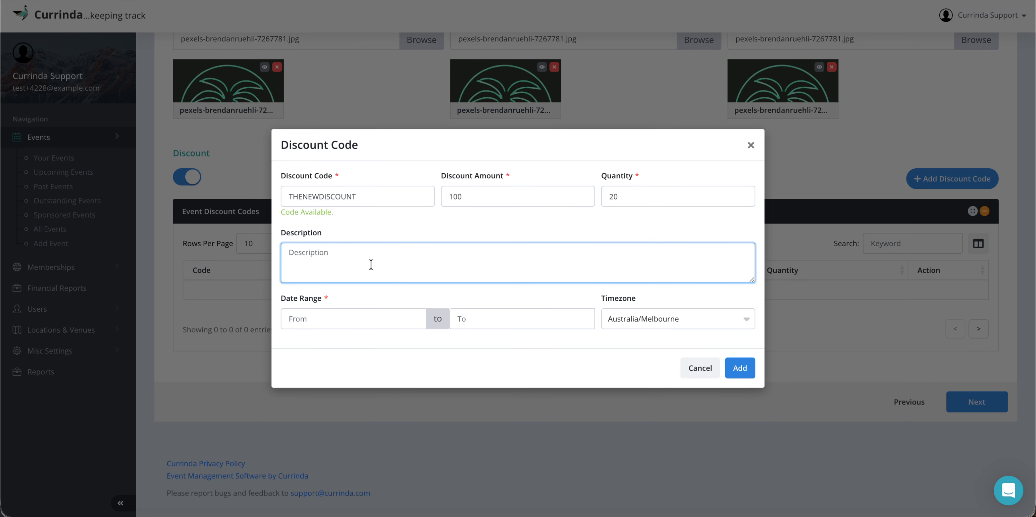
{"action": "type", "text": "New year discount"}
Step: Make the discount valid 04/12/2025 to 31/12/2025, save it, and continue to Customisation
{"action": "left_click", "coordinate": [324, 320]}
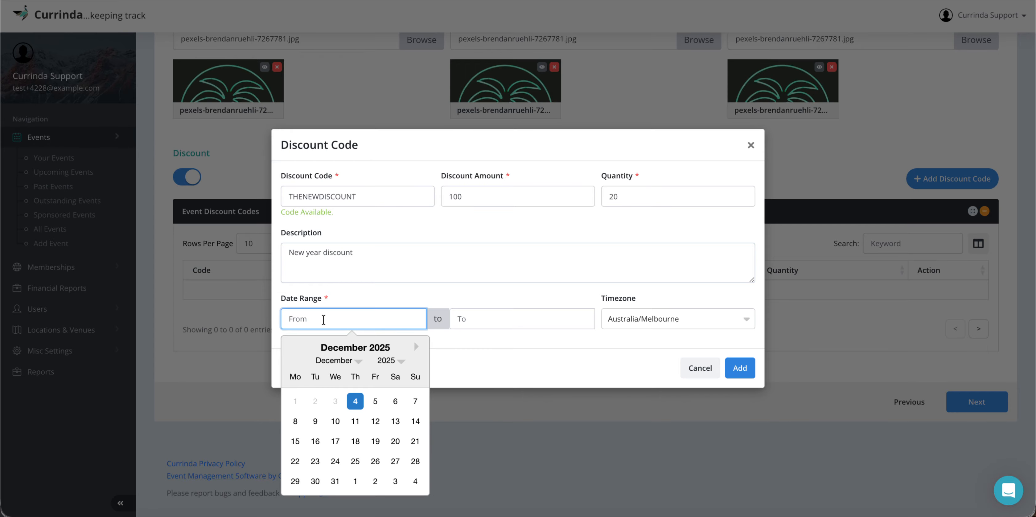
{"action": "left_click", "coordinate": [356, 402]}
{"action": "left_click", "coordinate": [488, 319]}
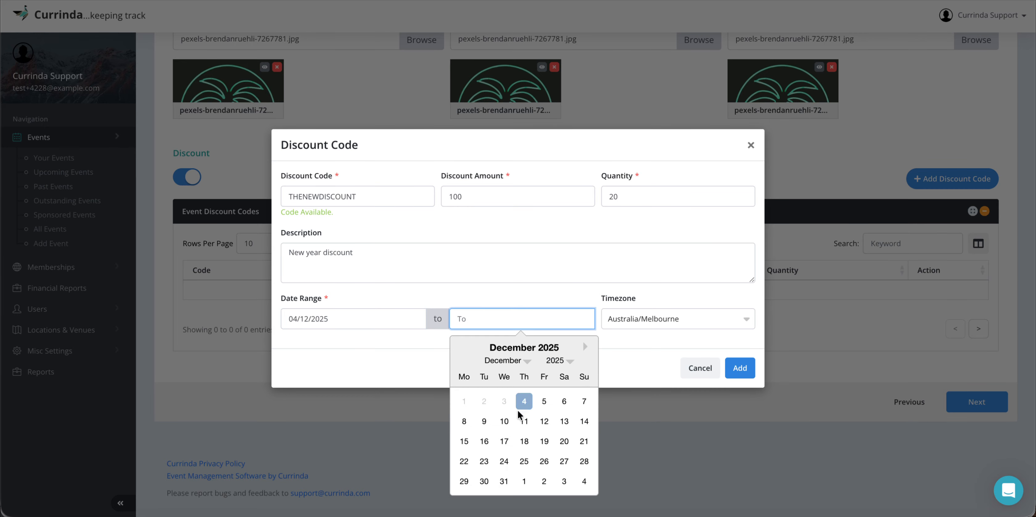
{"action": "left_click", "coordinate": [504, 482]}
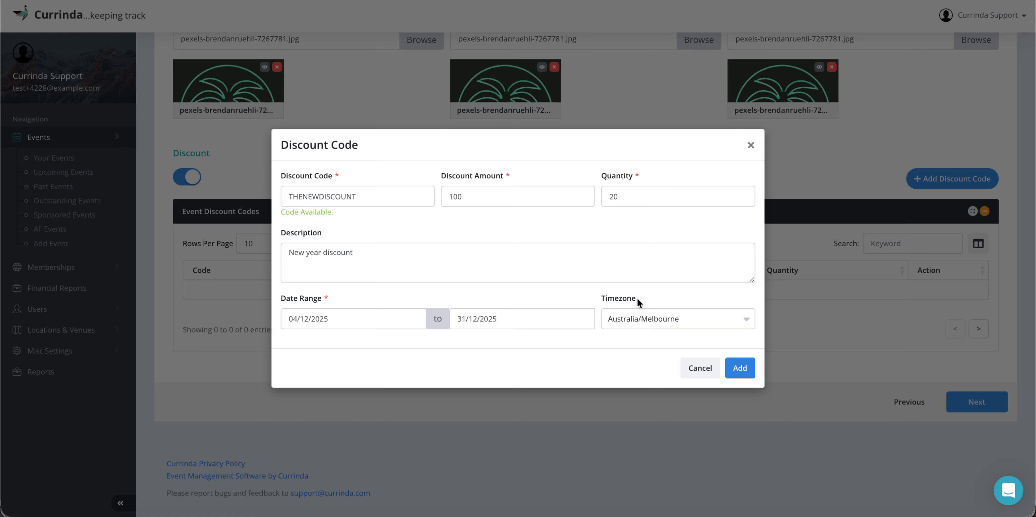
{"action": "left_click", "coordinate": [740, 369]}
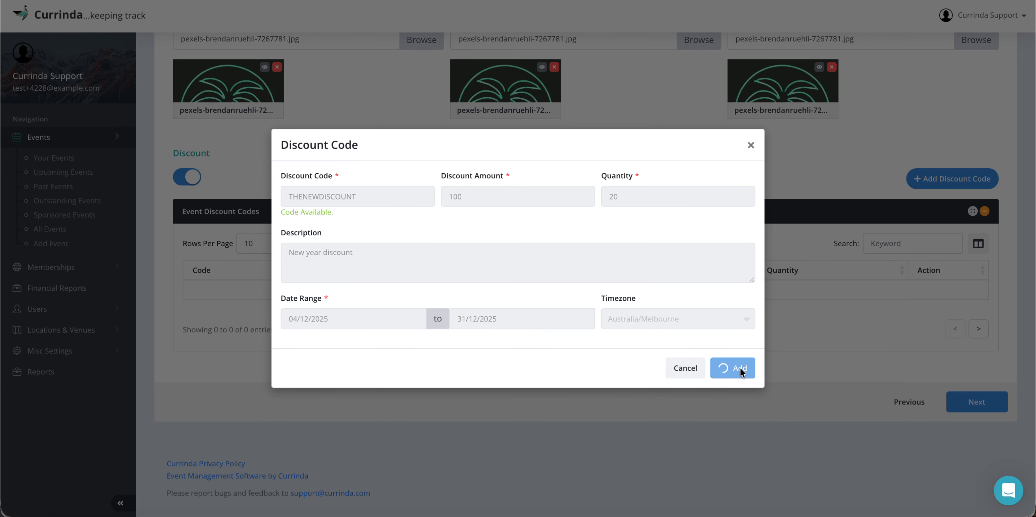
{"action": "scroll", "coordinate": [796, 335], "scroll_direction": "up", "scroll_amount": 20}
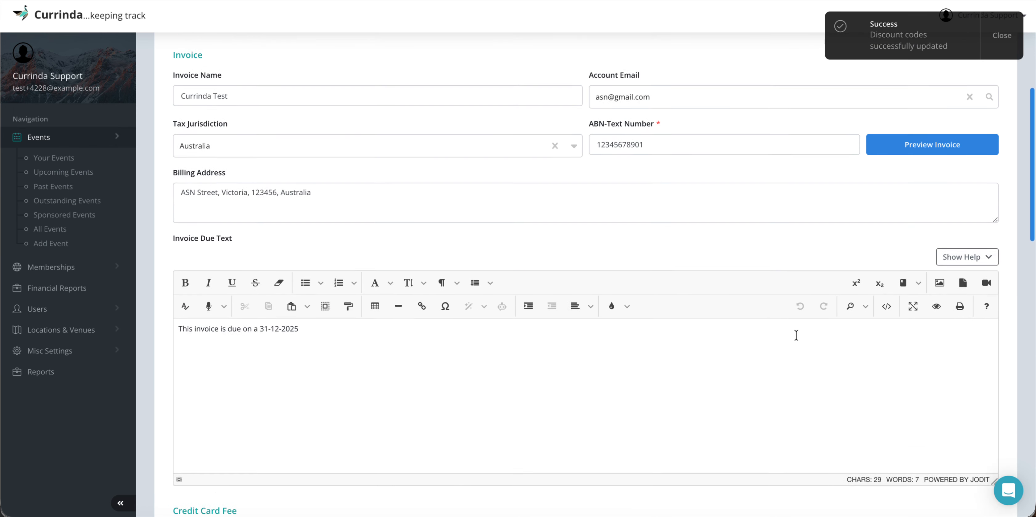
{"action": "scroll", "coordinate": [796, 335], "scroll_direction": "down", "scroll_amount": 20}
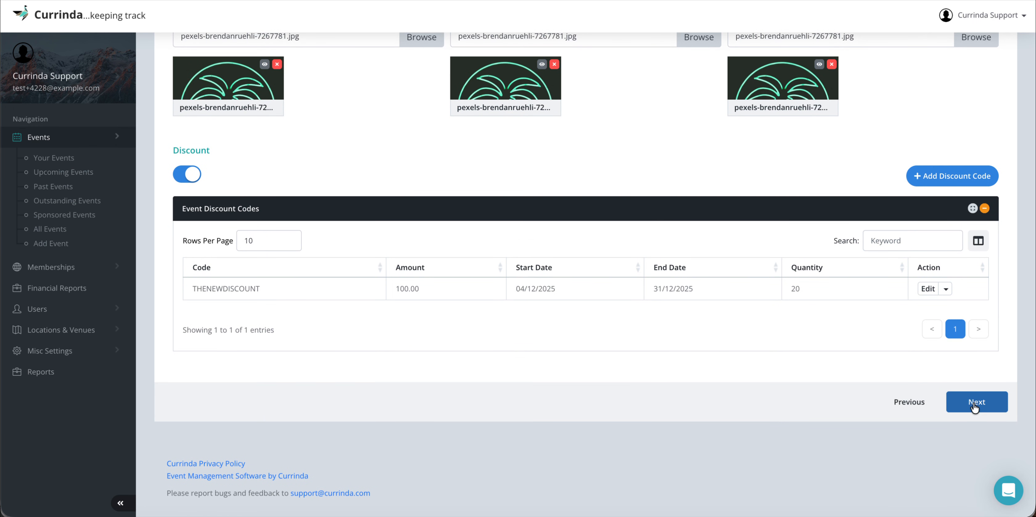
{"action": "left_click", "coordinate": [972, 402]}
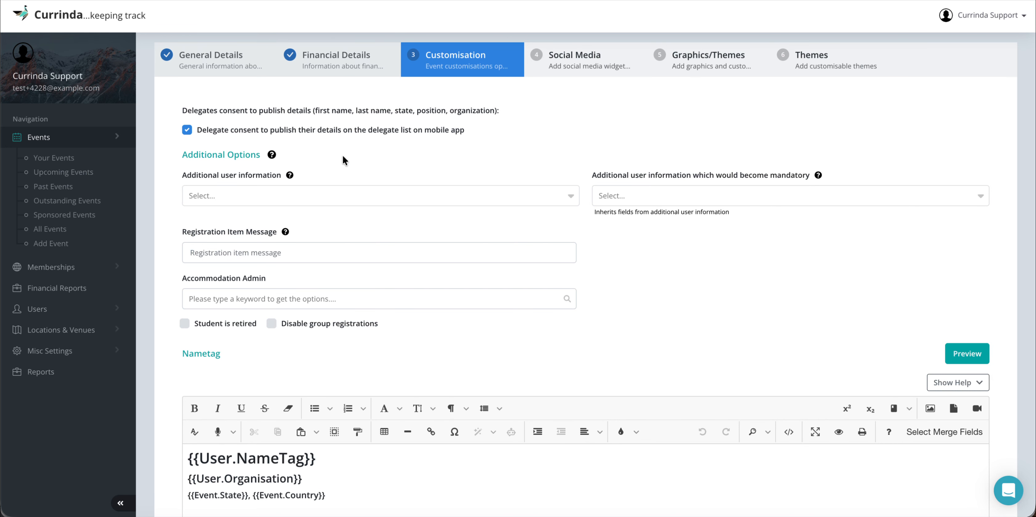
{"action": "scroll", "coordinate": [342, 158], "scroll_direction": "down", "scroll_amount": 1}
{"action": "mouse_move", "coordinate": [270, 132]}
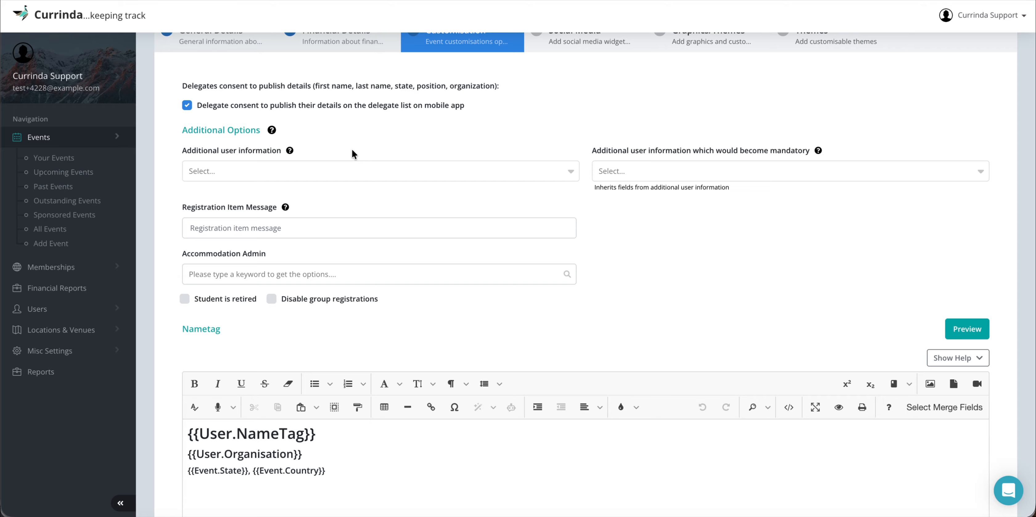
Step: Add Gender and Mobile Number as additional user information and make both mandatory
{"action": "left_click", "coordinate": [280, 171]}
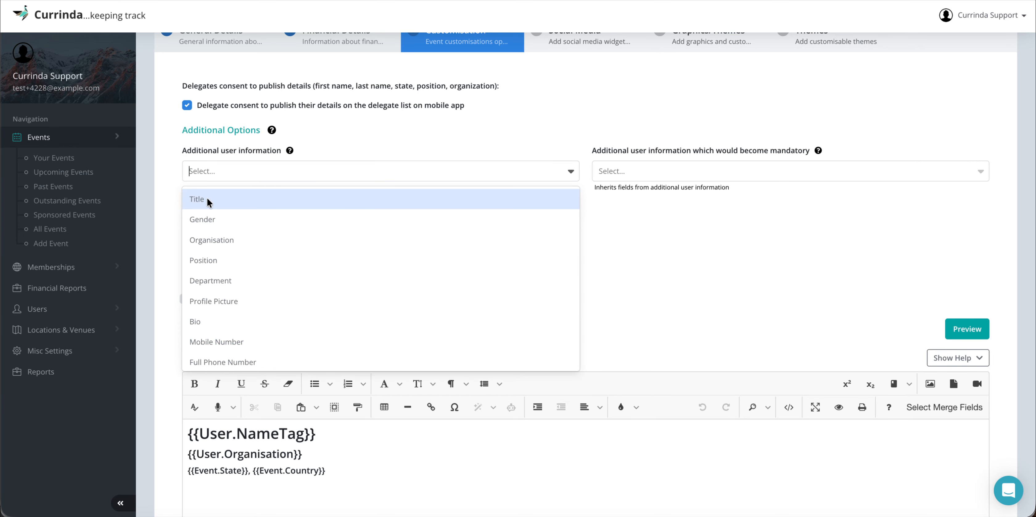
{"action": "left_click", "coordinate": [223, 217]}
{"action": "left_click", "coordinate": [266, 173]}
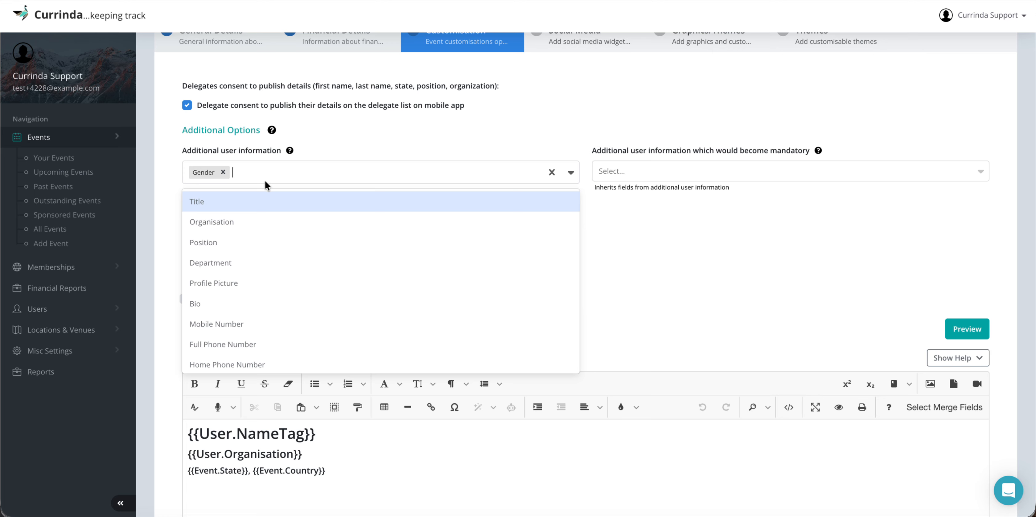
{"action": "left_click", "coordinate": [247, 324]}
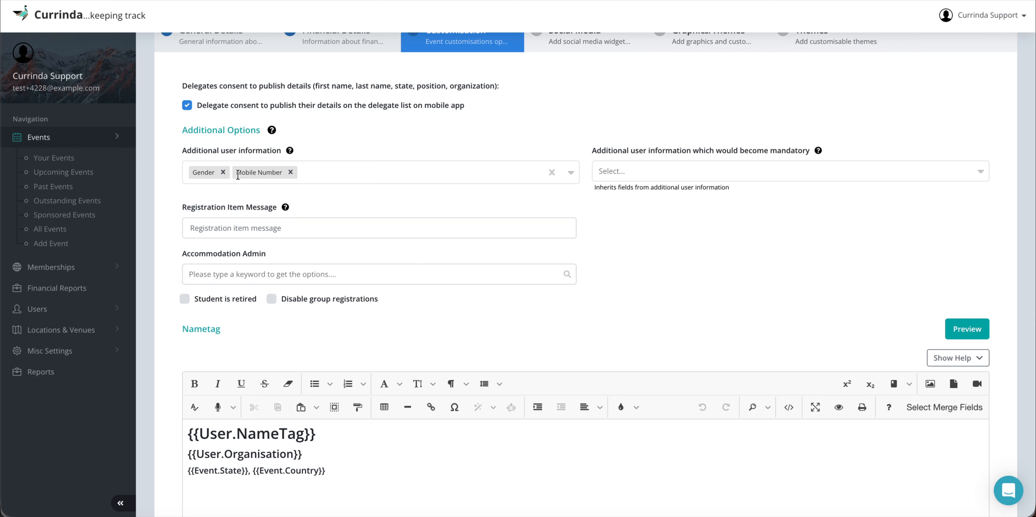
{"action": "left_click", "coordinate": [618, 167]}
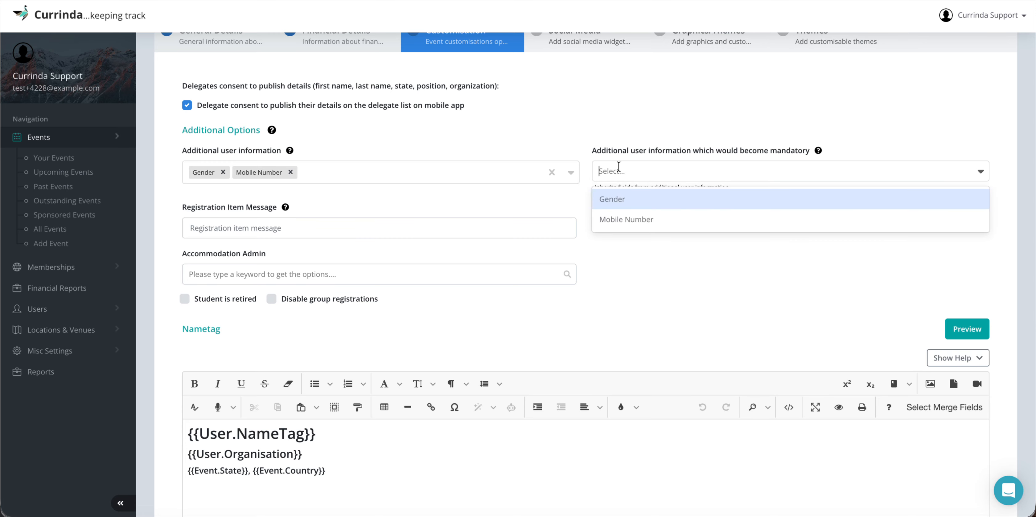
{"action": "left_click", "coordinate": [624, 195]}
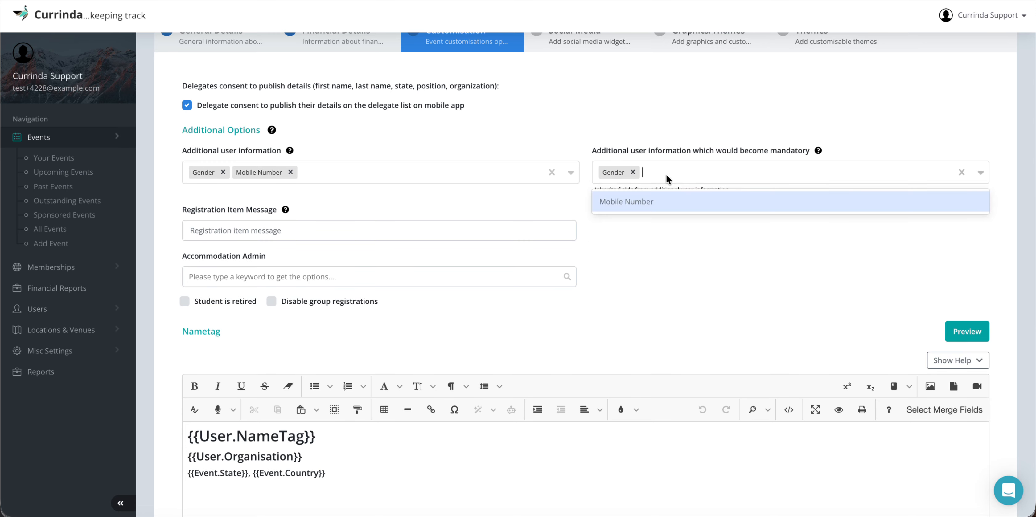
{"action": "left_click", "coordinate": [652, 204]}
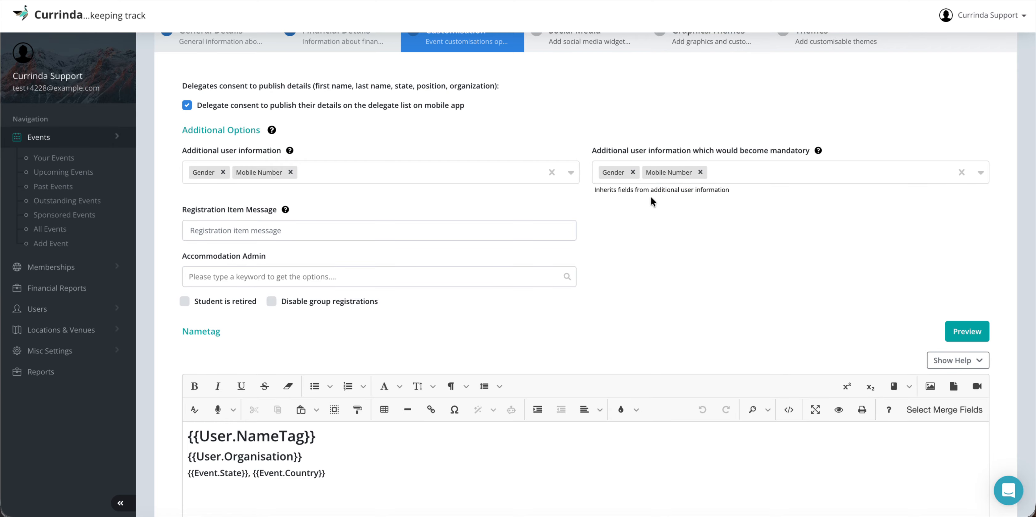
Step: Add Address as additional user information and mark it mandatory as well
{"action": "left_click", "coordinate": [342, 173]}
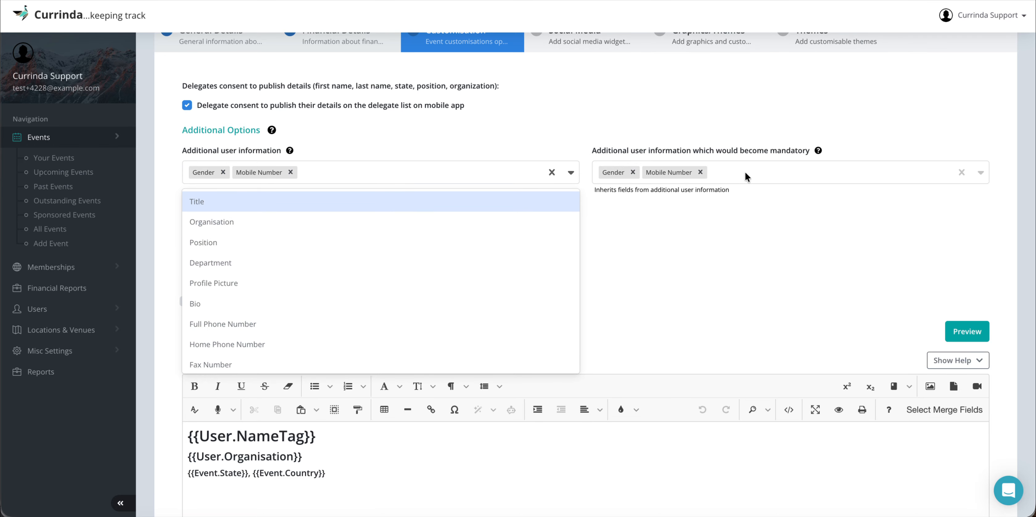
{"action": "scroll", "coordinate": [315, 253], "scroll_direction": "down", "scroll_amount": 3}
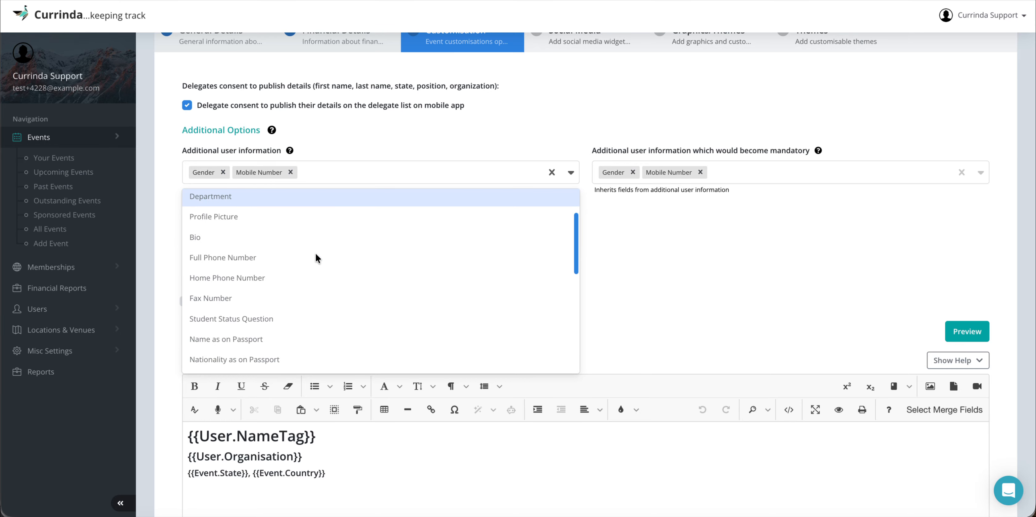
{"action": "scroll", "coordinate": [316, 254], "scroll_direction": "down", "scroll_amount": 6}
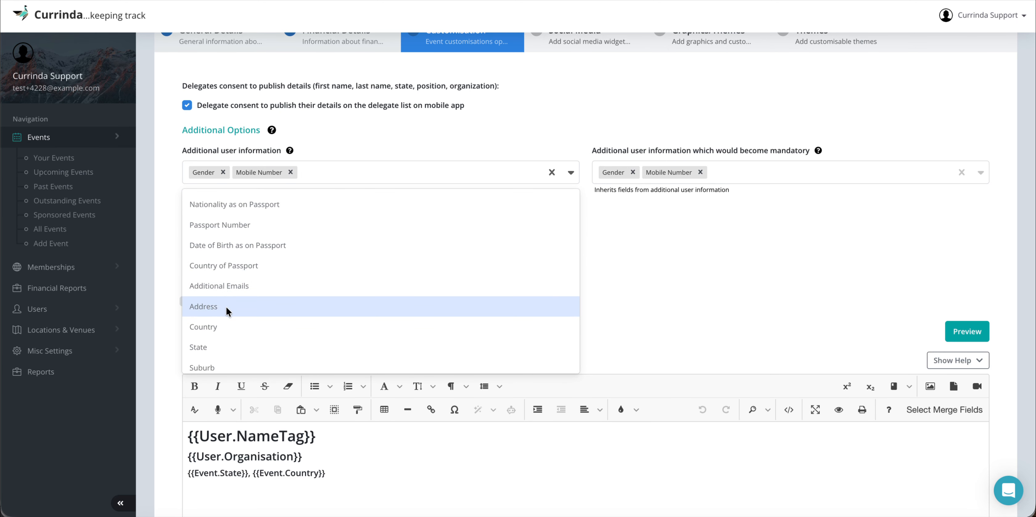
{"action": "left_click", "coordinate": [226, 307]}
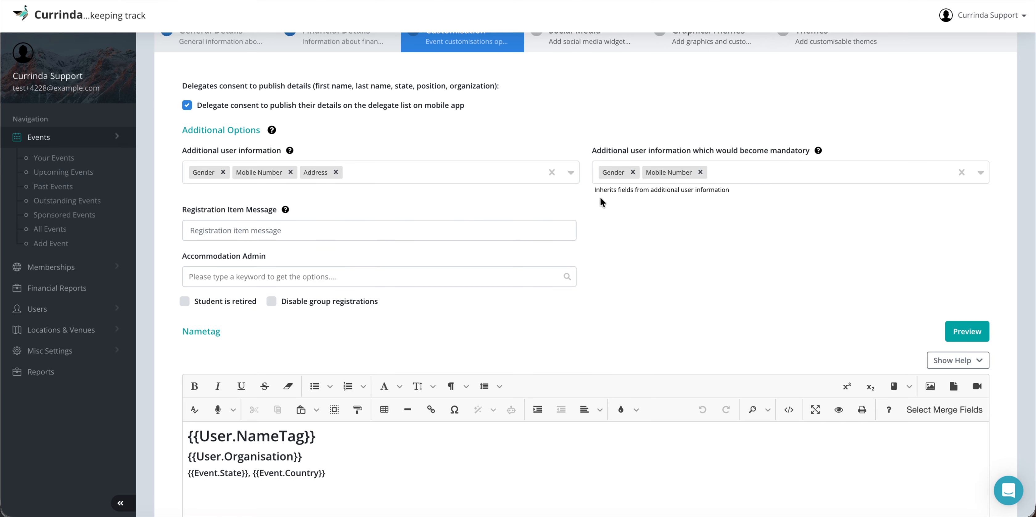
{"action": "left_click", "coordinate": [735, 168]}
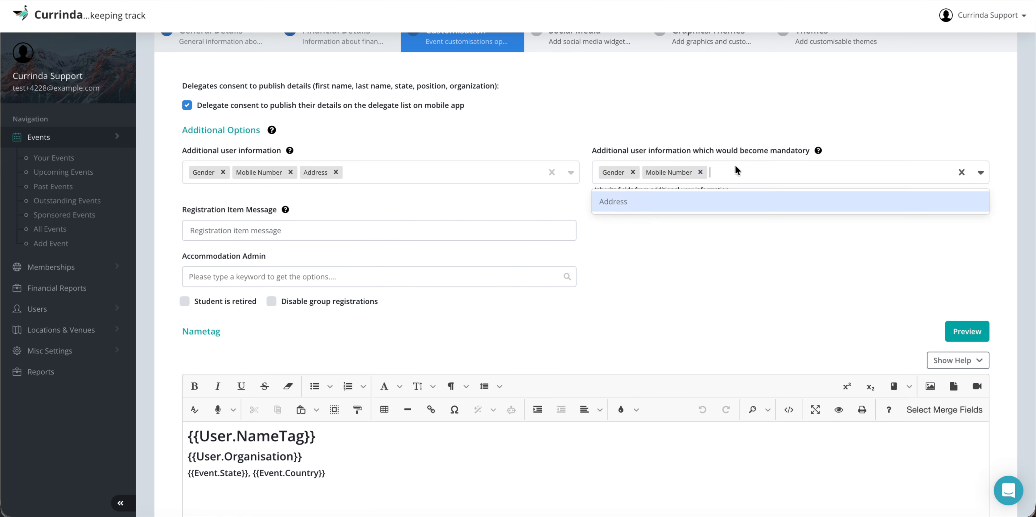
{"action": "left_click", "coordinate": [643, 205]}
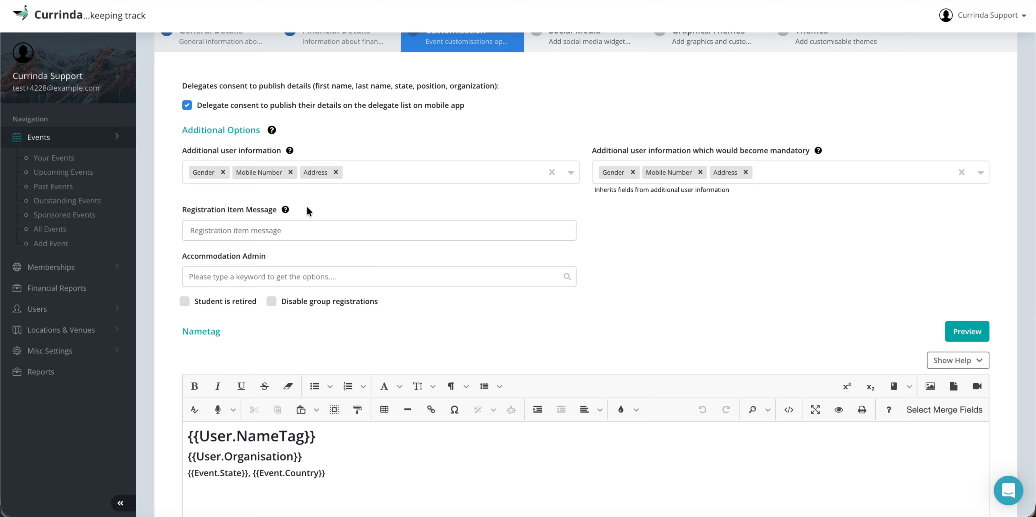
{"action": "mouse_move", "coordinate": [287, 209]}
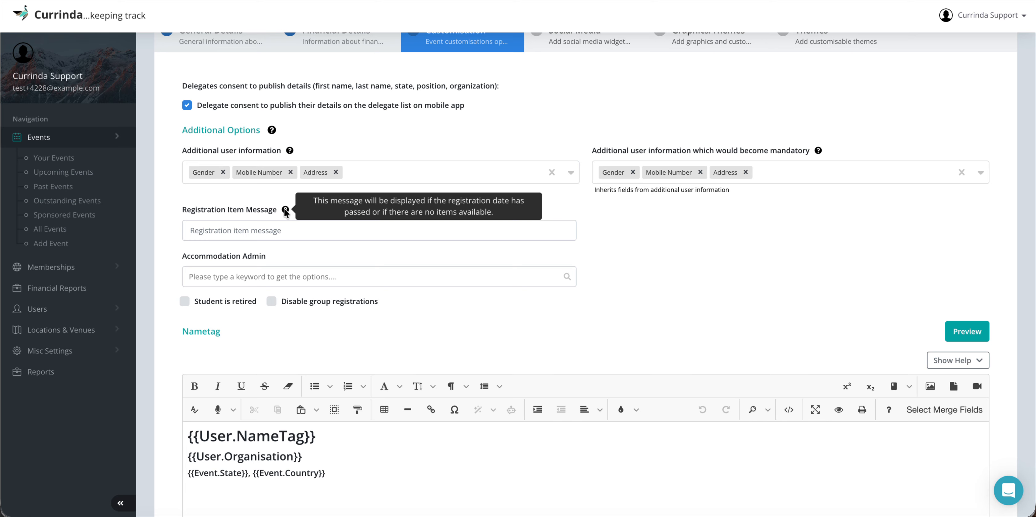
Step: Set the registration item message to 'Please contact the admin email from the footer to find out if there are any vacancies left.'
{"action": "left_click", "coordinate": [261, 233]}
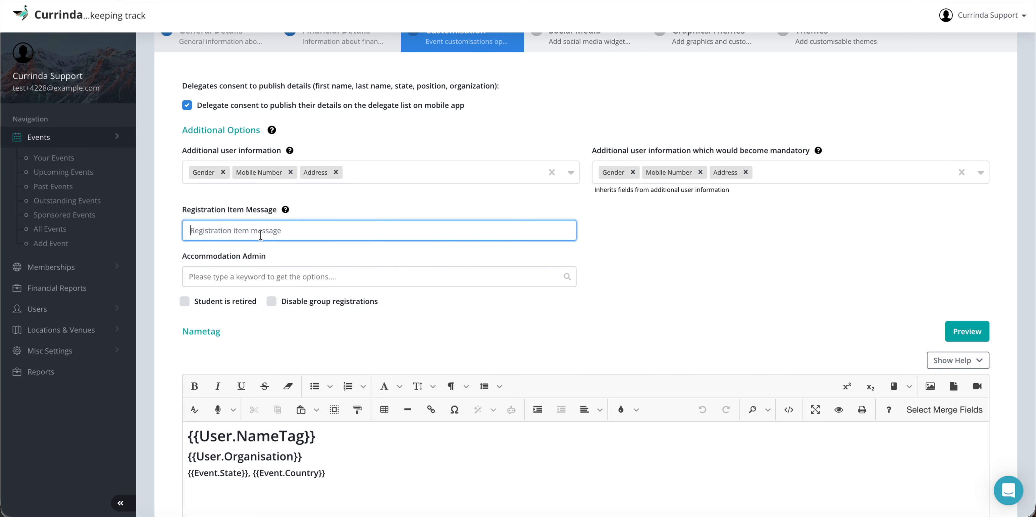
{"action": "type", "text": "Please c"}
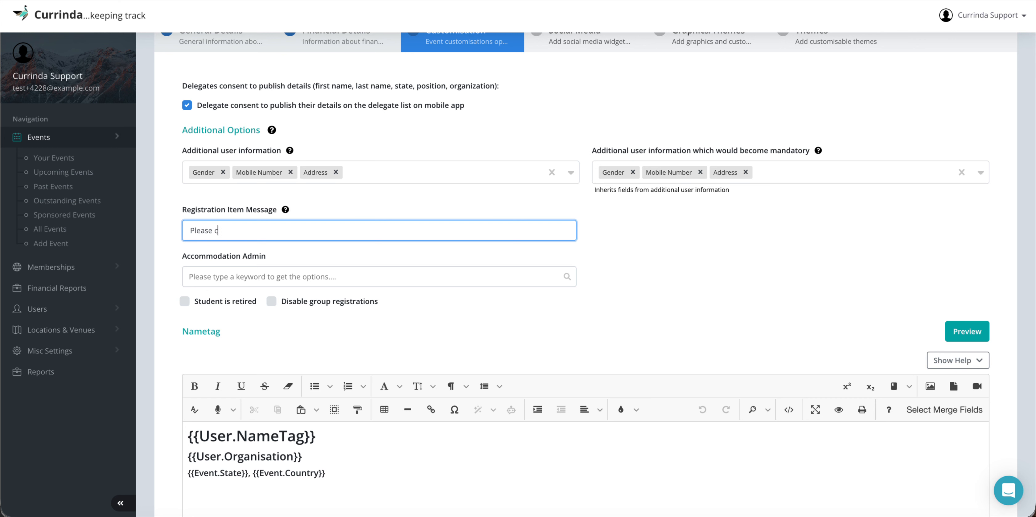
{"action": "type", "text": "ontact the admin email fro"}
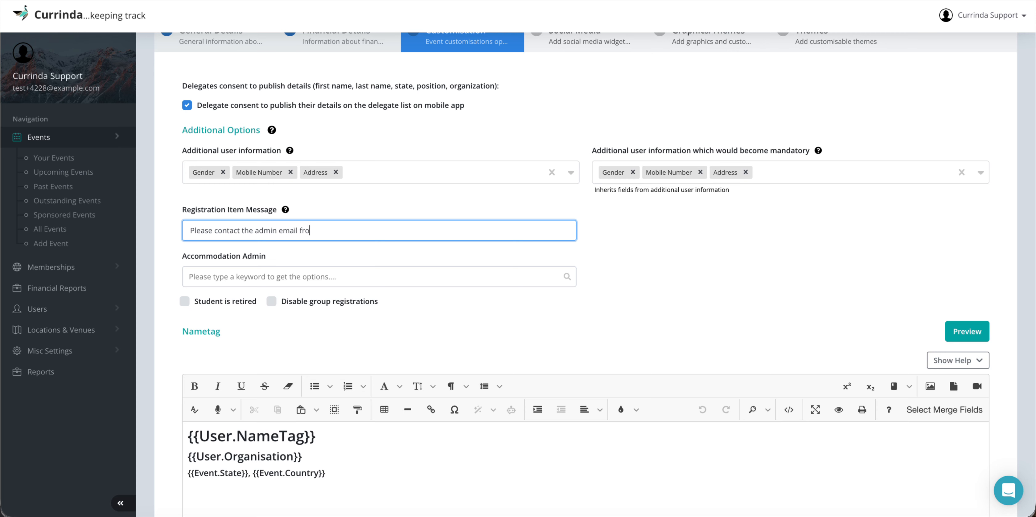
{"action": "type", "text": "m the footer to find out if there are"}
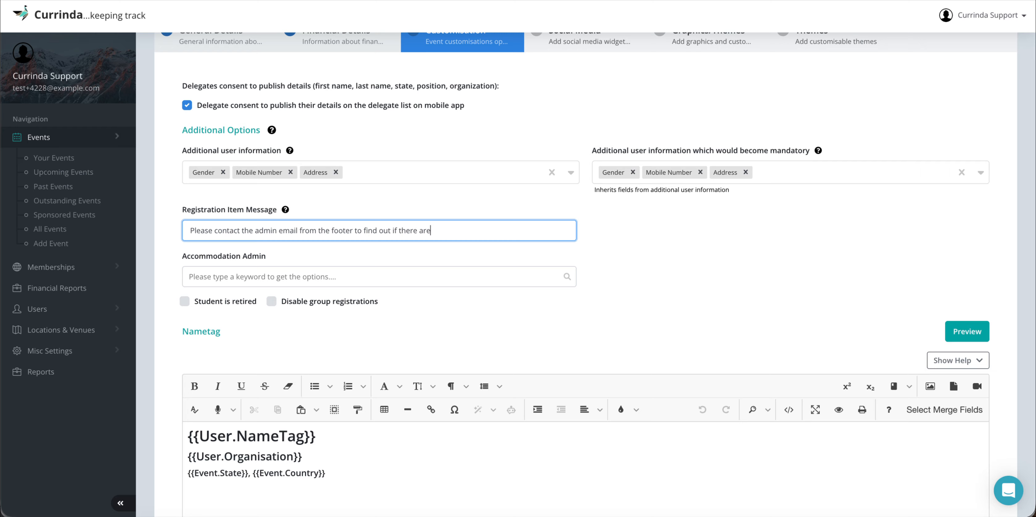
{"action": "type", "text": " any vacancies left."}
{"action": "left_click", "coordinate": [331, 208]}
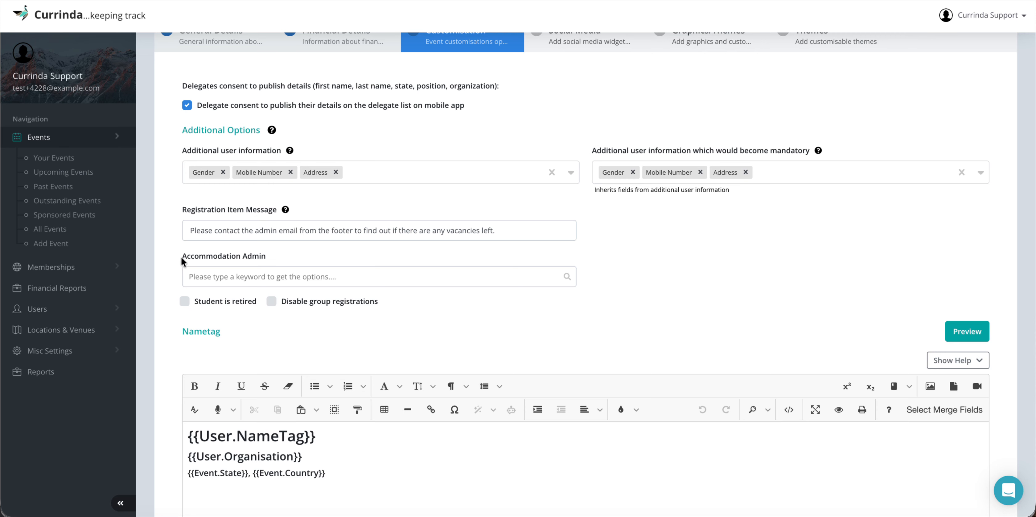
Step: Search the users with the letter 'k' and assign the matching user as Accommodation Admin
{"action": "left_click", "coordinate": [262, 255]}
{"action": "left_click", "coordinate": [235, 281]}
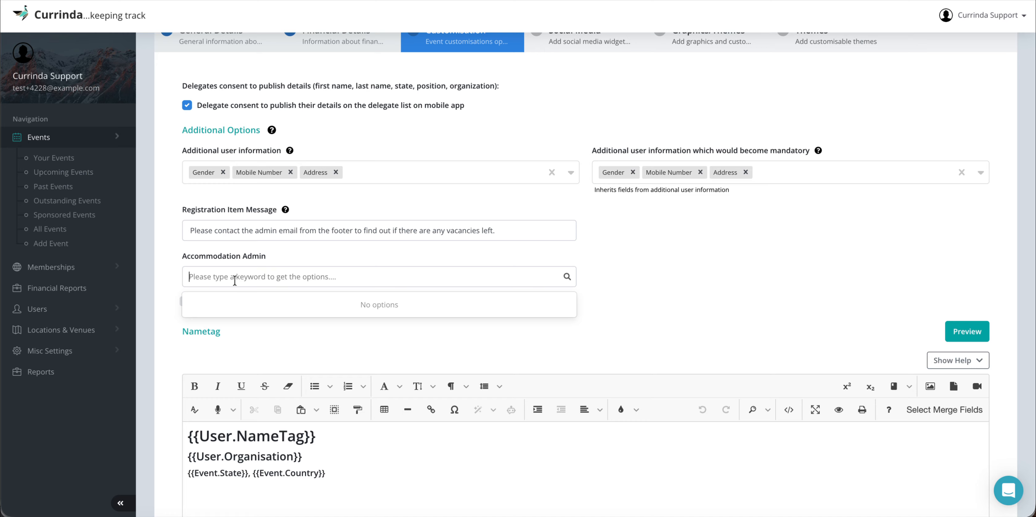
{"action": "type", "text": "b"}
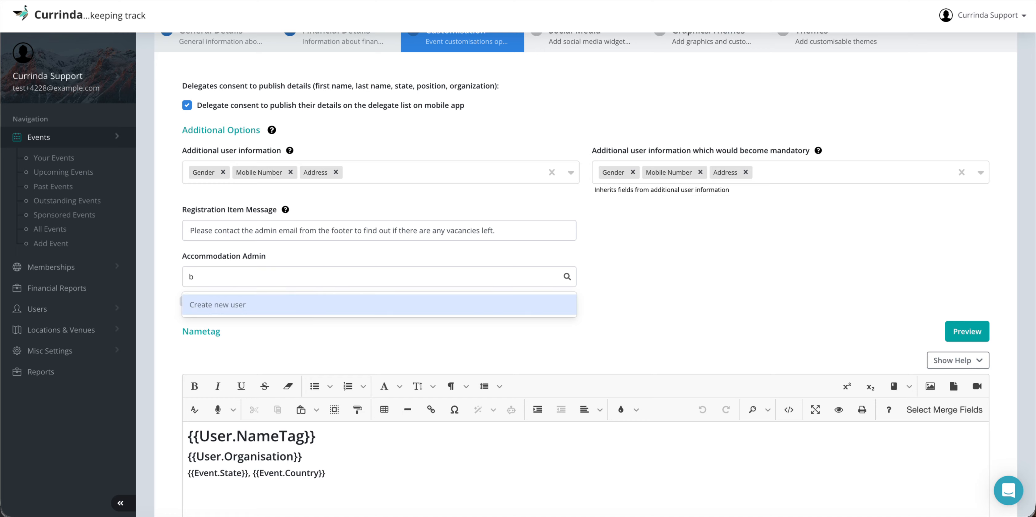
{"action": "key", "text": "BackSpace"}
{"action": "type", "text": "k"}
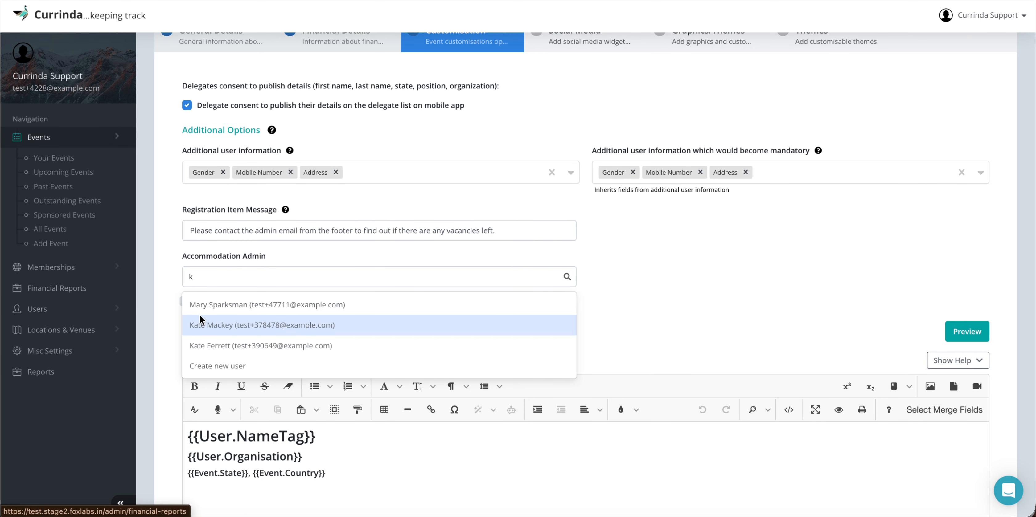
{"action": "left_click", "coordinate": [211, 346]}
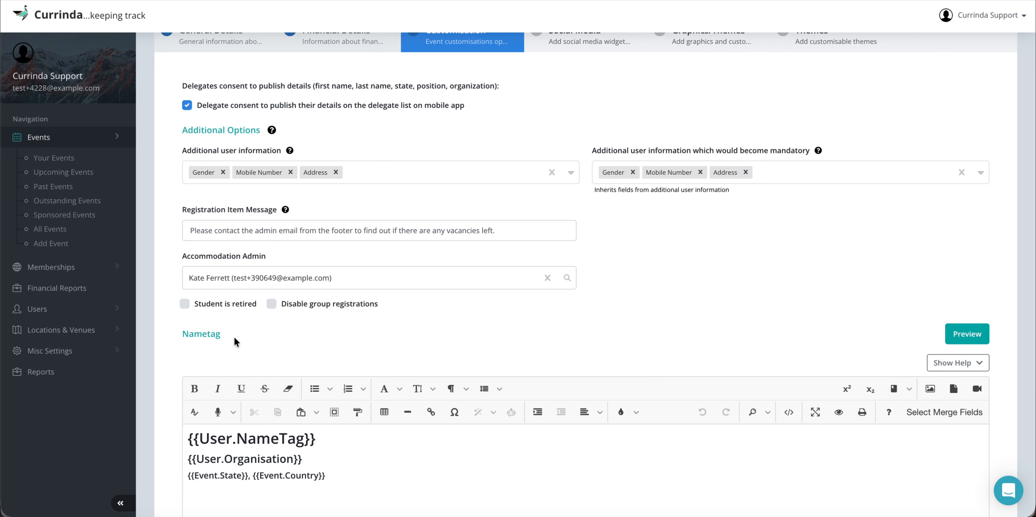
{"action": "scroll", "coordinate": [423, 304], "scroll_direction": "down", "scroll_amount": 1}
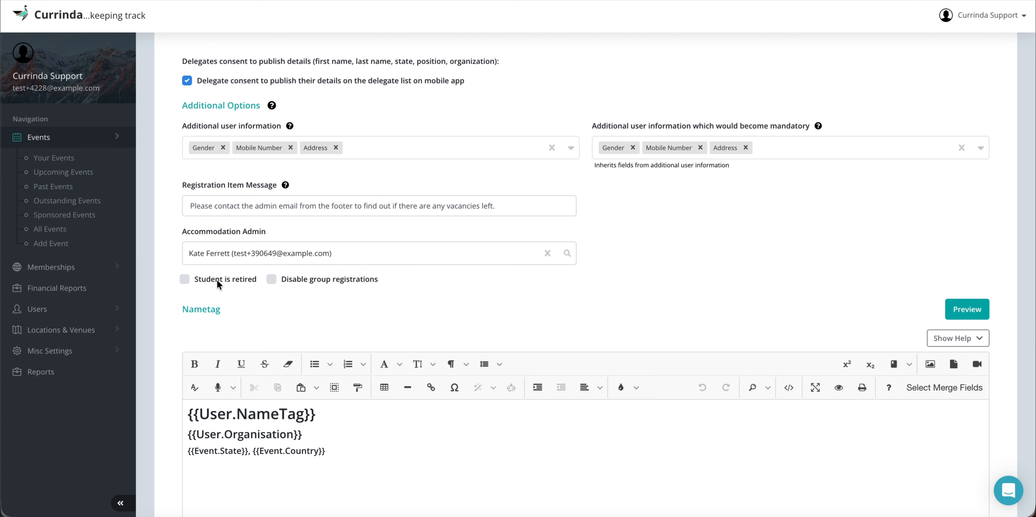
Step: Scroll down to the Nametag editor and clear the stray heading selections
{"action": "scroll", "coordinate": [351, 303], "scroll_direction": "down", "scroll_amount": 2}
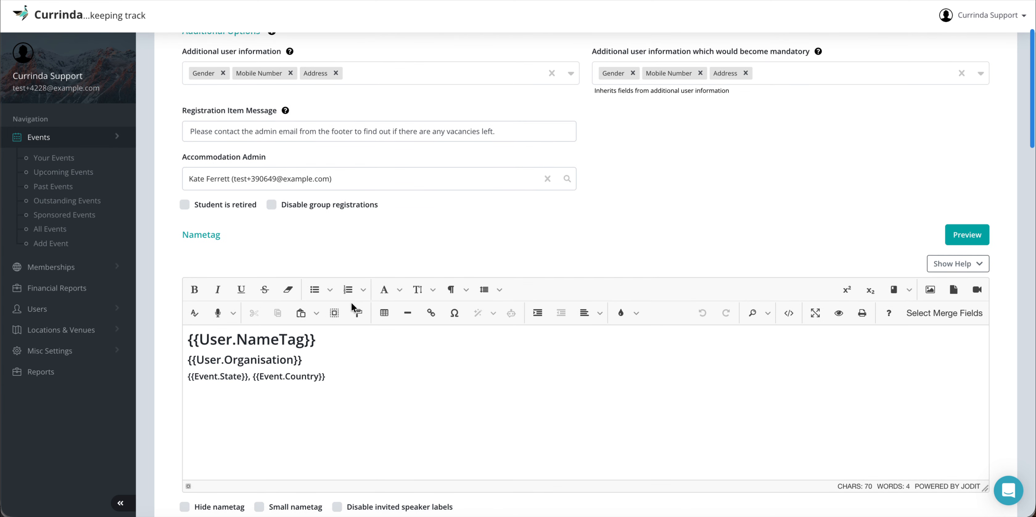
{"action": "double_click", "coordinate": [193, 235]}
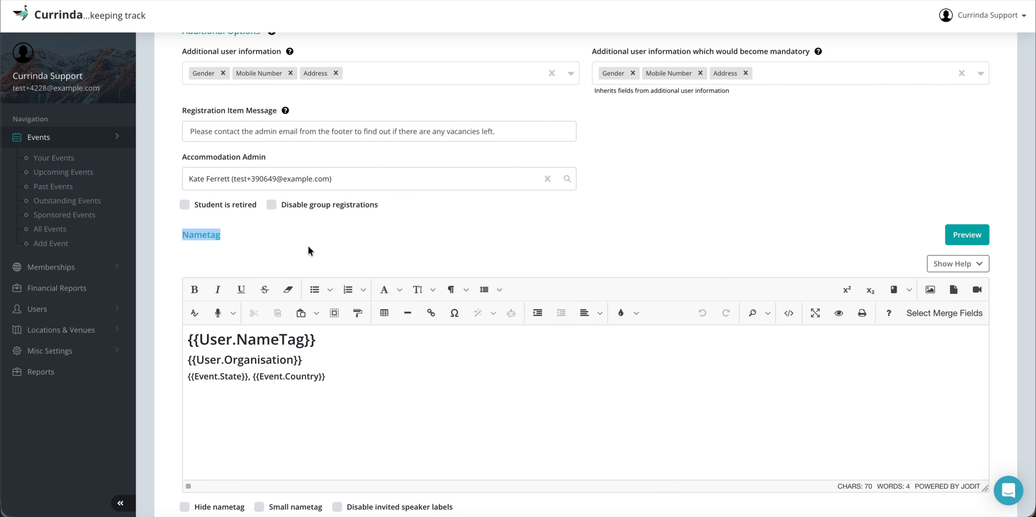
{"action": "left_click", "coordinate": [308, 247]}
{"action": "scroll", "coordinate": [309, 247], "scroll_direction": "down", "scroll_amount": 1}
{"action": "scroll", "coordinate": [308, 246], "scroll_direction": "down", "scroll_amount": 1}
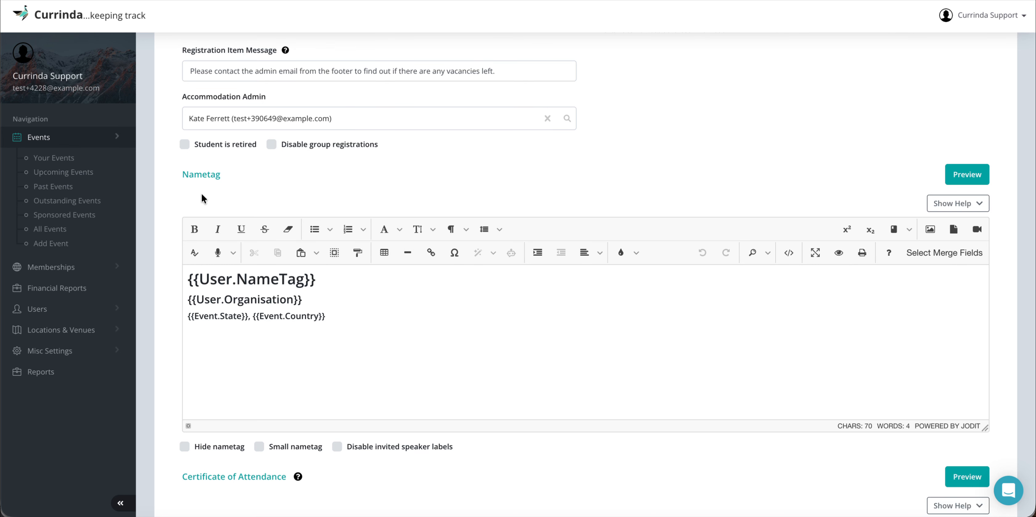
{"action": "double_click", "coordinate": [198, 173]}
{"action": "left_click", "coordinate": [234, 189]}
Step: Select all three lines of the old {{User.NameTag}} nametag template
{"action": "double_click", "coordinate": [264, 280]}
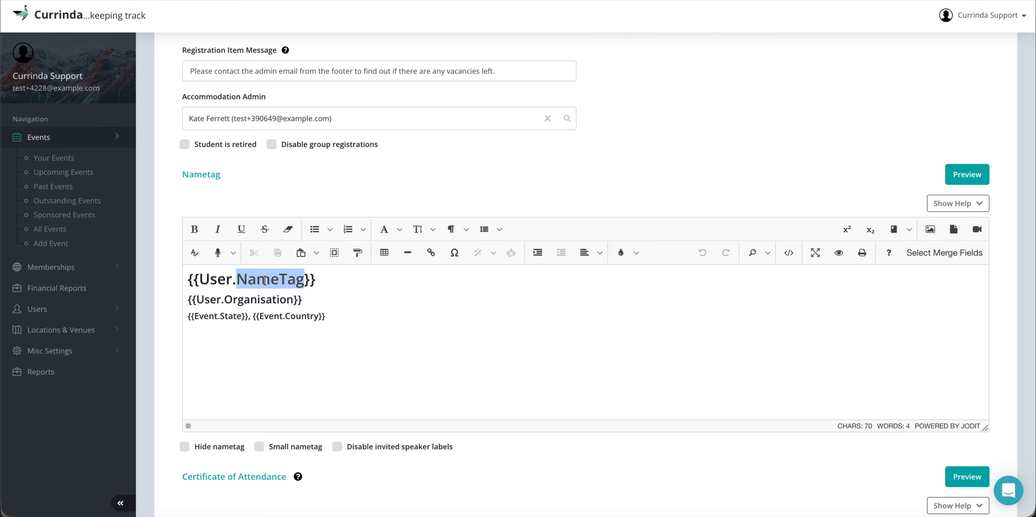
{"action": "left_click", "coordinate": [342, 283]}
{"action": "key", "text": "alt+shift+Left"}
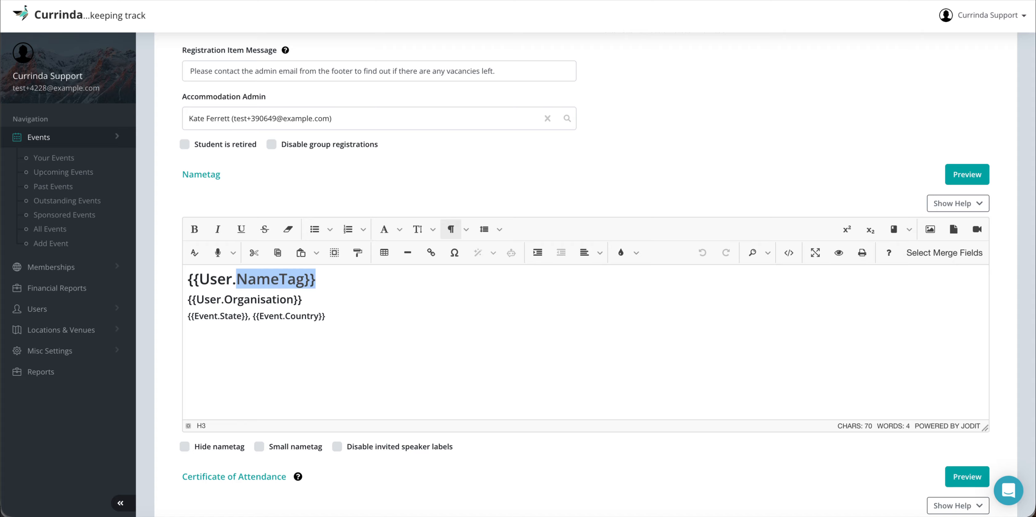
{"action": "key", "text": "alt+shift+Left"}
{"action": "key", "text": "alt+shift+Left"}
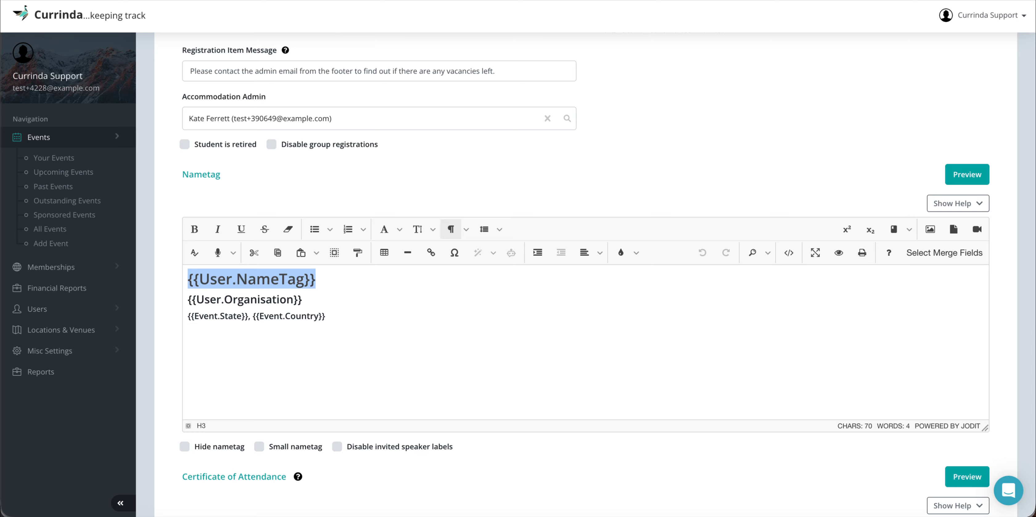
{"action": "key", "text": "Down"}
{"action": "key", "text": "Down"}
{"action": "key", "text": "Down"}
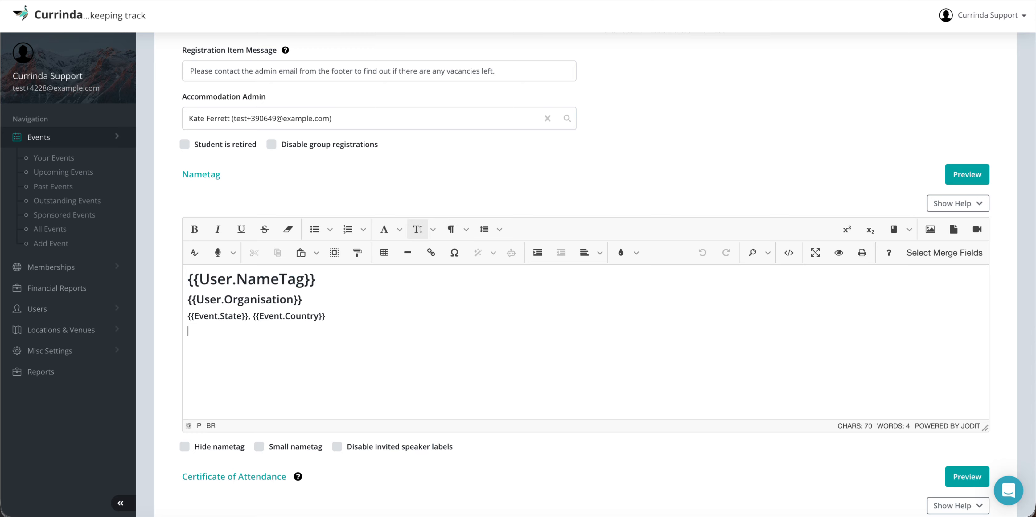
{"action": "key", "text": "shift+Up"}
{"action": "key", "text": "shift+Up"}
{"action": "key", "text": "shift+Up"}
Step: Delete the old nametag template and insert the User.FirstName merge field, found by searching 'user'
{"action": "key", "text": "BackSpace"}
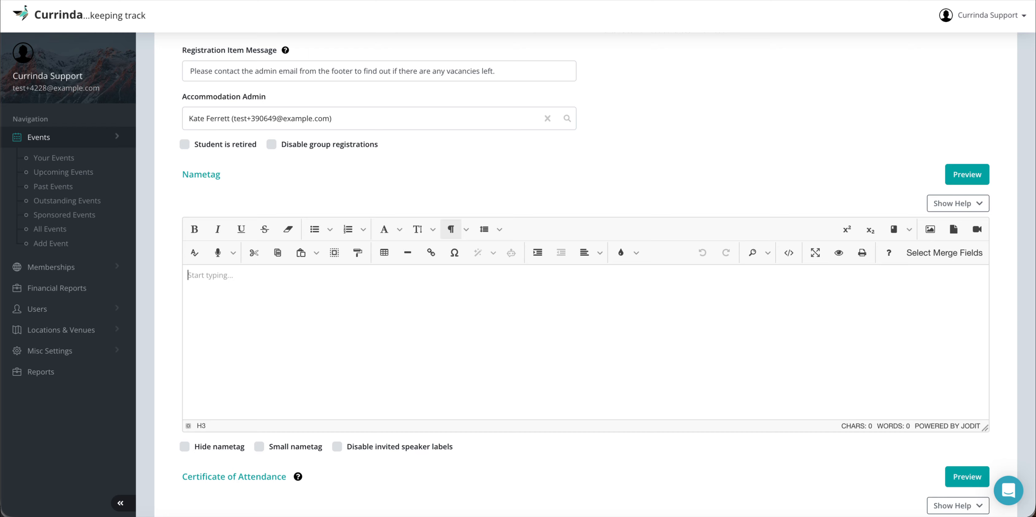
{"action": "left_click", "coordinate": [919, 253]}
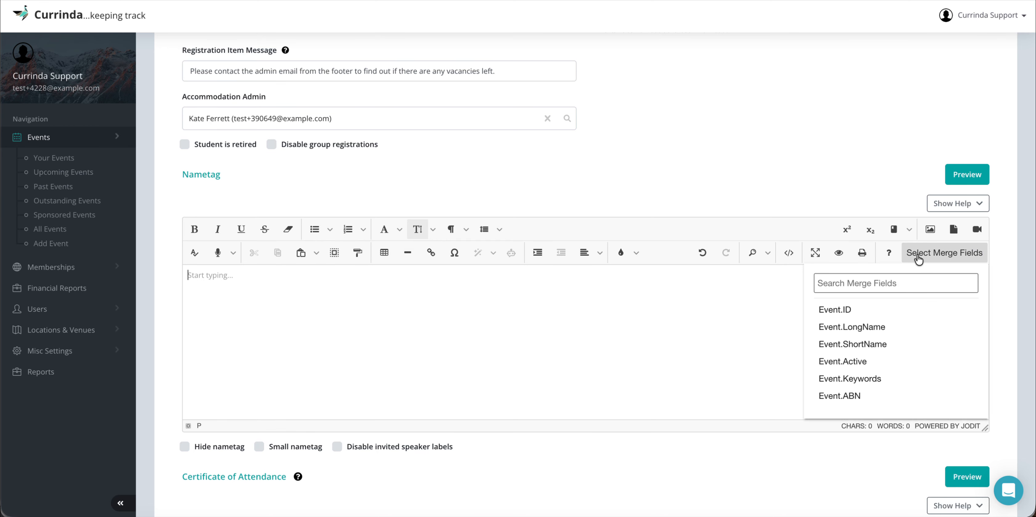
{"action": "scroll", "coordinate": [856, 330], "scroll_direction": "down", "scroll_amount": 1}
{"action": "scroll", "coordinate": [856, 329], "scroll_direction": "up", "scroll_amount": 1}
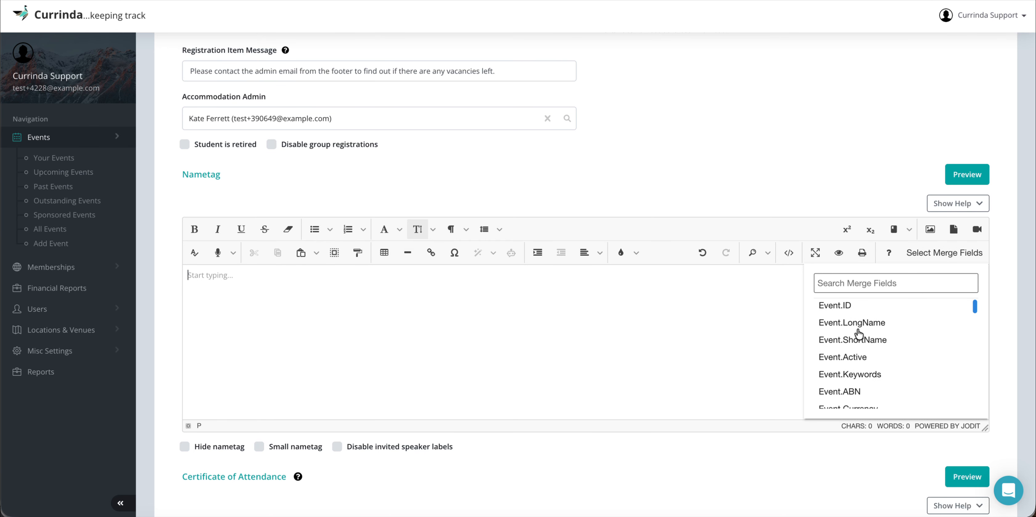
{"action": "scroll", "coordinate": [857, 331], "scroll_direction": "down", "scroll_amount": 3}
{"action": "scroll", "coordinate": [856, 330], "scroll_direction": "down", "scroll_amount": 5}
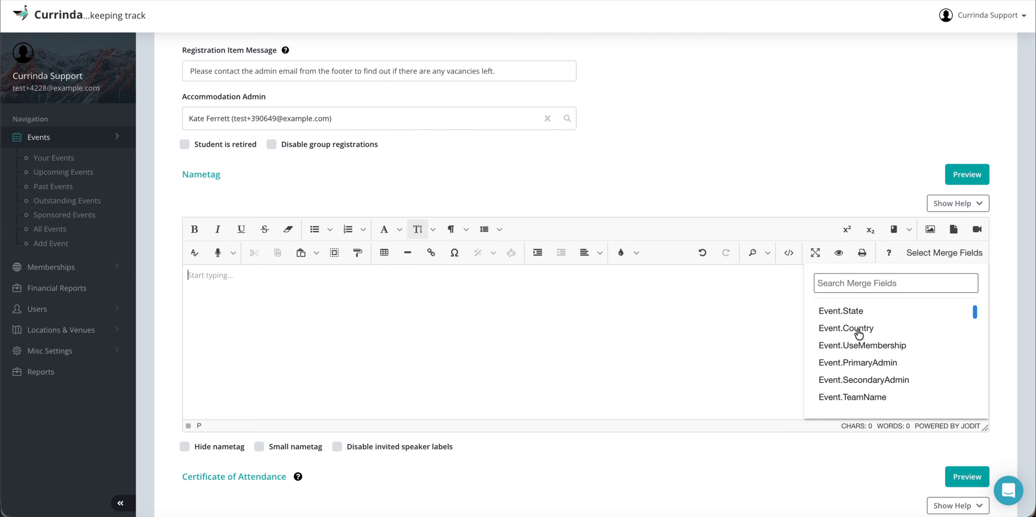
{"action": "left_click", "coordinate": [857, 293]}
{"action": "type", "text": "us"}
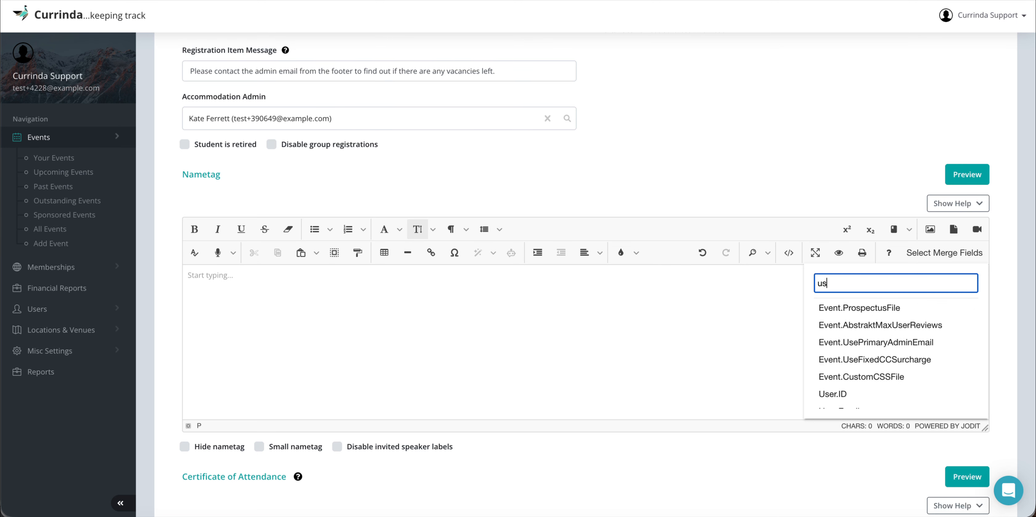
{"action": "type", "text": "er"}
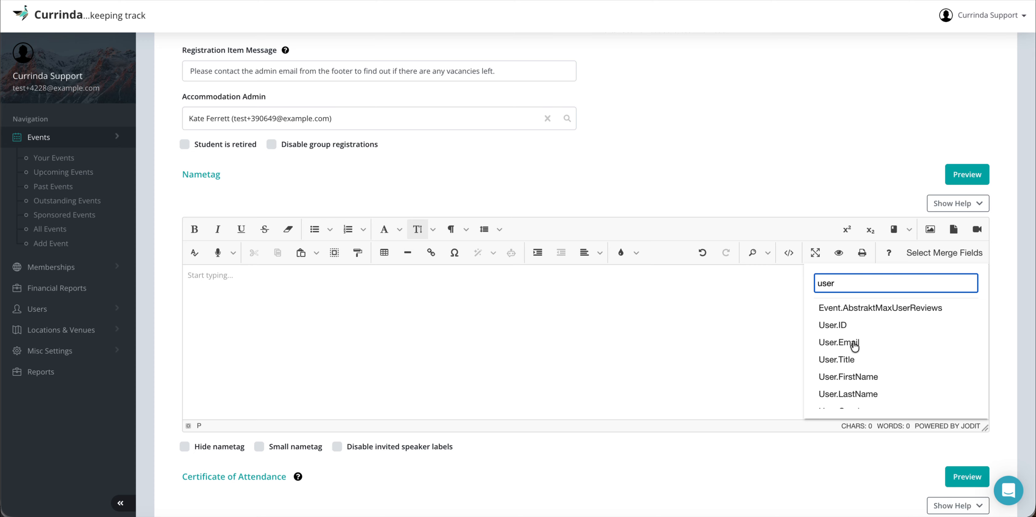
{"action": "left_click", "coordinate": [848, 378]}
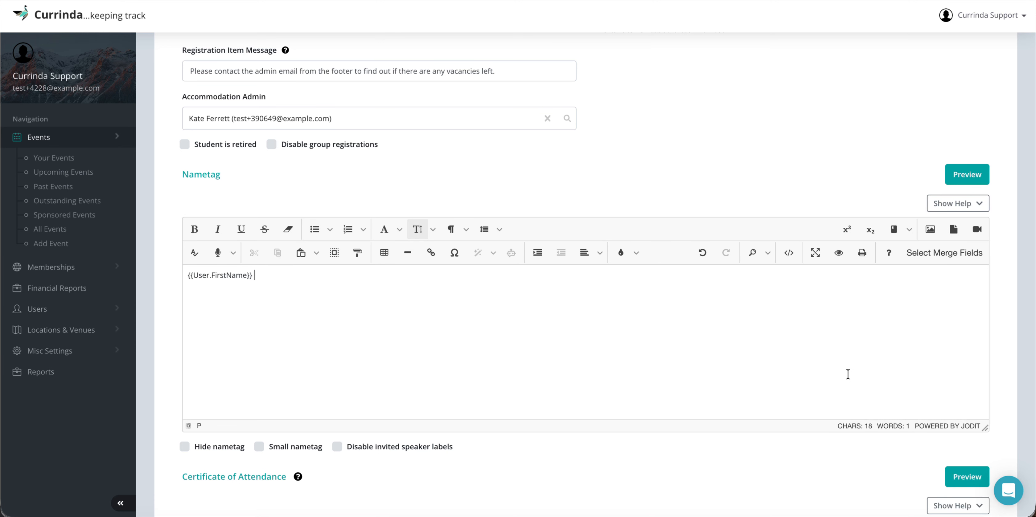
Step: Insert the User.LastName merge field, found by searching 'last', and preview the name tag
{"action": "left_click", "coordinate": [940, 256]}
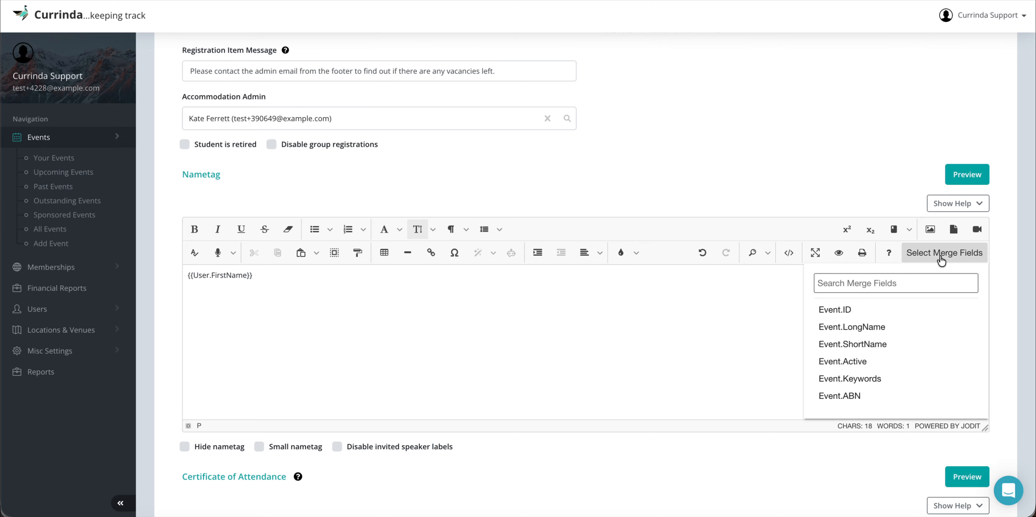
{"action": "scroll", "coordinate": [872, 381], "scroll_direction": "down", "scroll_amount": 2}
{"action": "scroll", "coordinate": [873, 381], "scroll_direction": "down", "scroll_amount": 3}
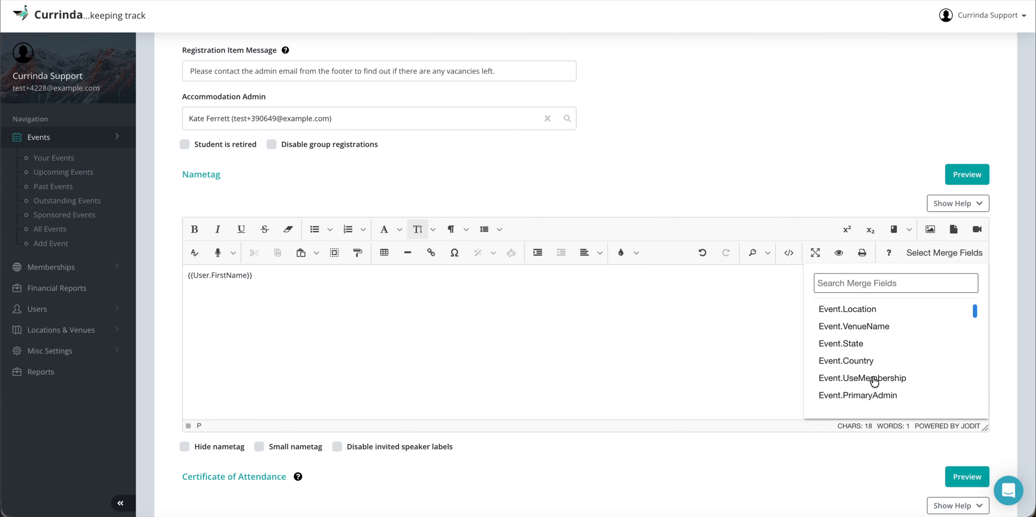
{"action": "type", "text": "las"}
{"action": "key", "text": "BackSpace"}
{"action": "key", "text": "BackSpace"}
{"action": "key", "text": "BackSpace"}
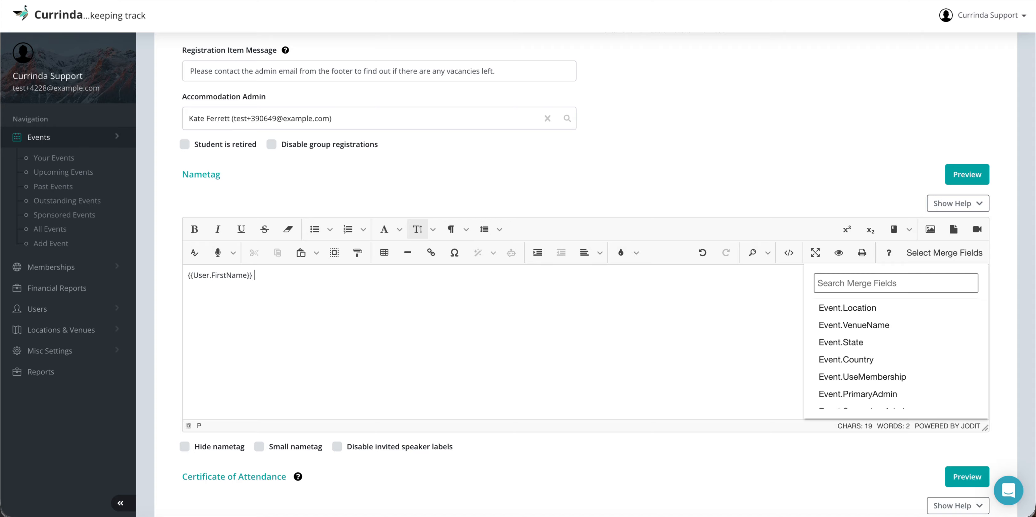
{"action": "left_click", "coordinate": [913, 282]}
{"action": "type", "text": "last"}
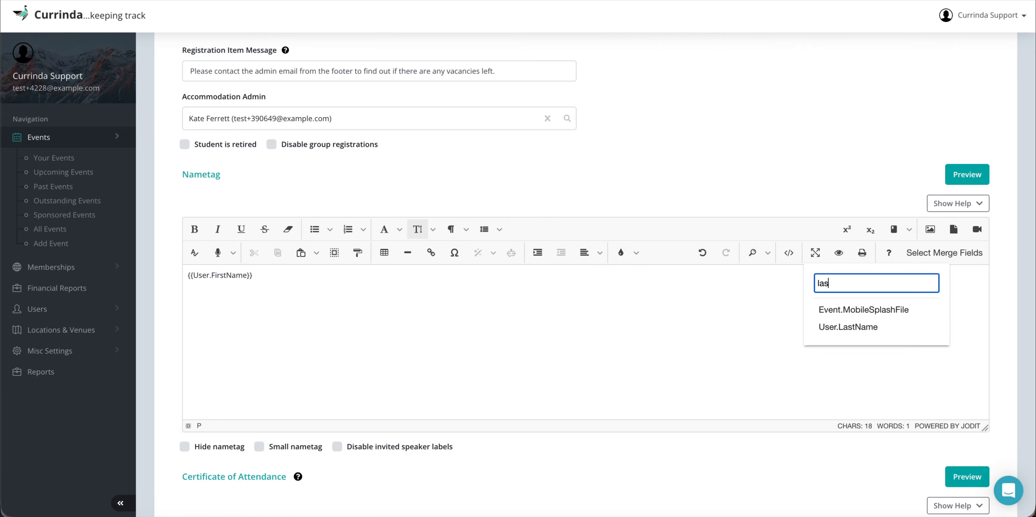
{"action": "left_click", "coordinate": [884, 310]}
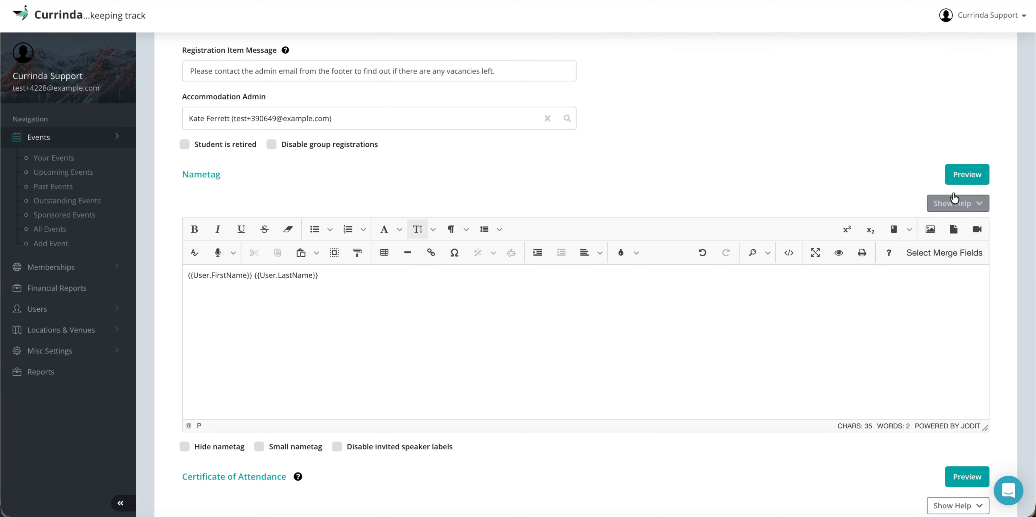
{"action": "left_click", "coordinate": [965, 177]}
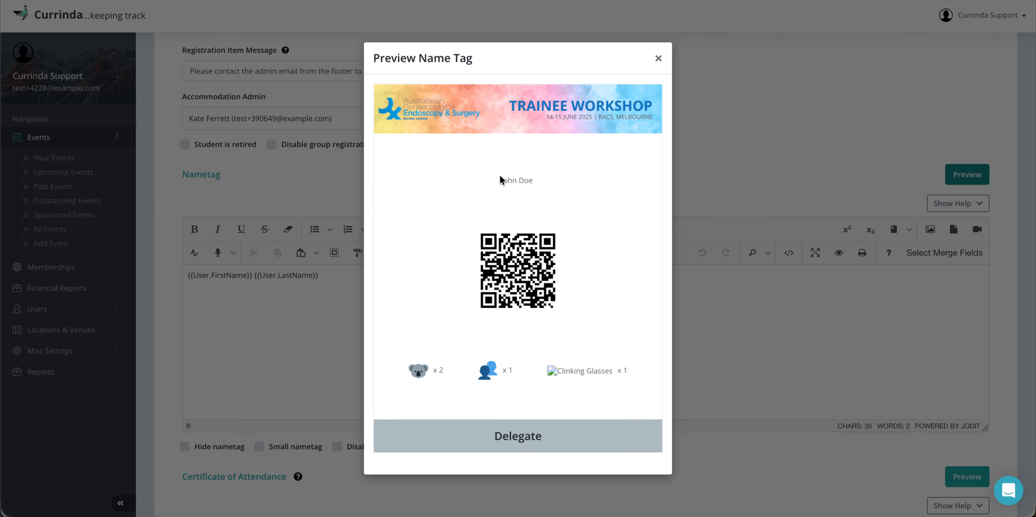
{"action": "left_click_drag", "start_coordinate": [501, 183], "coordinate": [559, 184]}
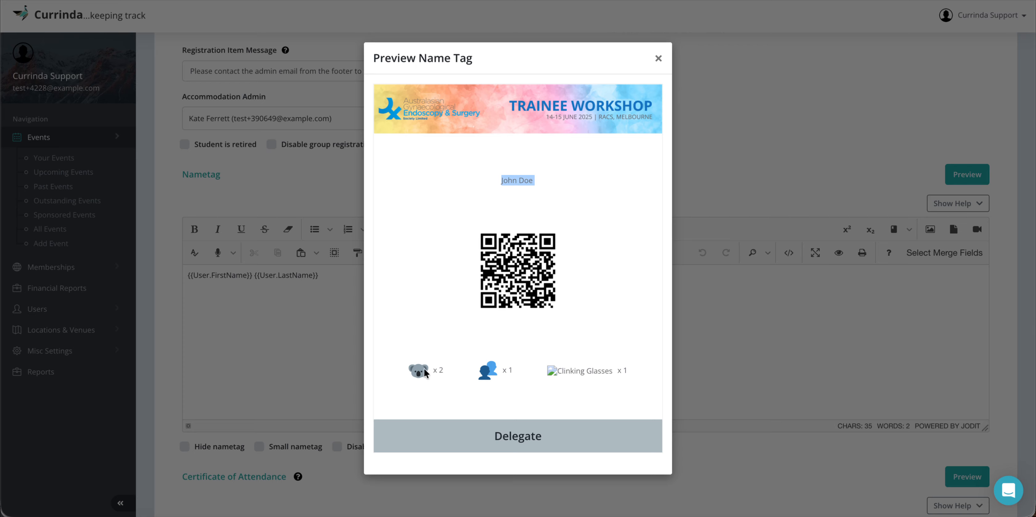
{"action": "left_click", "coordinate": [436, 370]}
{"action": "left_click", "coordinate": [448, 369]}
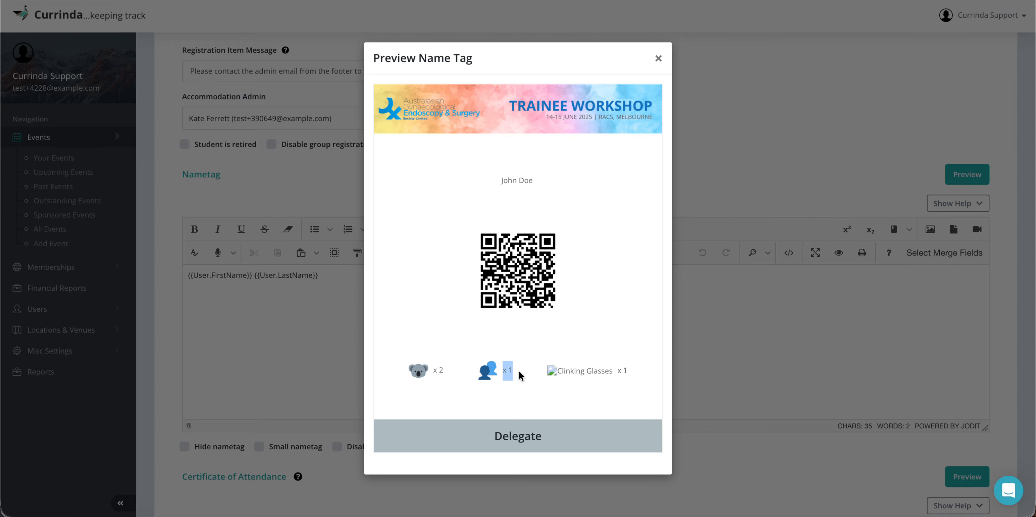
{"action": "left_click", "coordinate": [658, 58]}
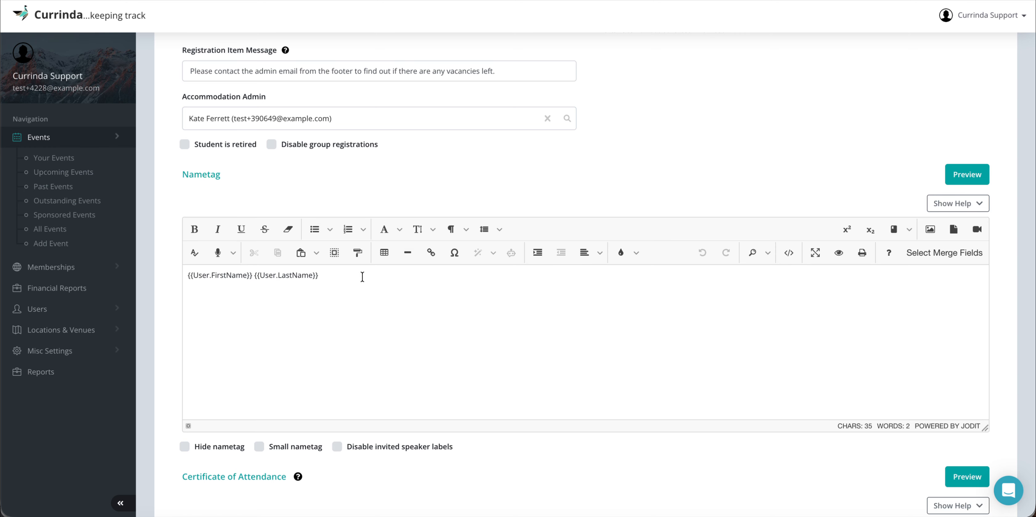
Step: Give the {{User.FirstName}} {{User.LastName}} nametag line a larger font size
{"action": "left_click", "coordinate": [333, 278]}
{"action": "key", "text": "alt+shift+Left"}
{"action": "key", "text": "alt+shift+Left"}
{"action": "key", "text": "alt+shift+Left"}
{"action": "key", "text": "ctrl+a"}
{"action": "left_click", "coordinate": [417, 230]}
{"action": "left_click", "coordinate": [425, 411]}
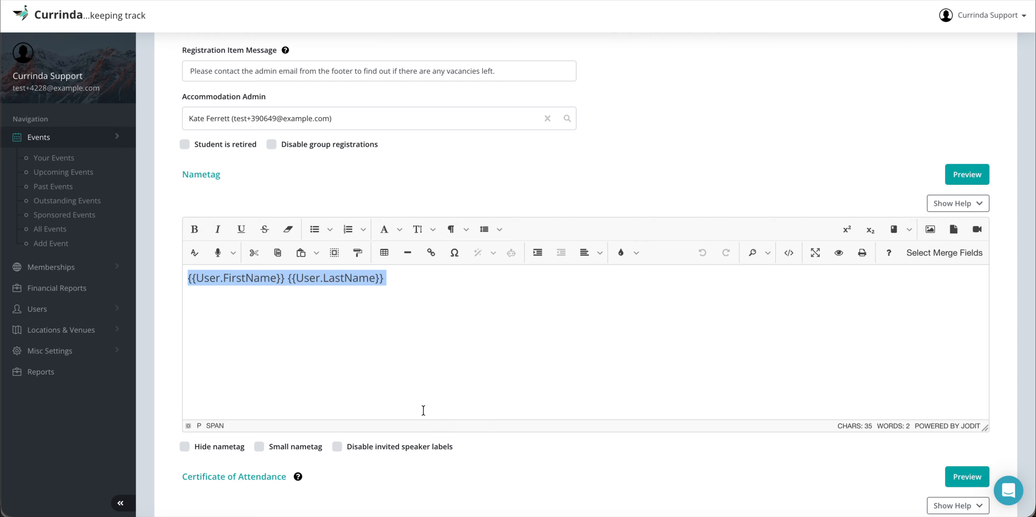
Step: Make the first-name and last-name nametag line bold
{"action": "left_click", "coordinate": [405, 278]}
{"action": "key", "text": "shift+alt+Left"}
{"action": "key", "text": "shift+alt+Left"}
{"action": "key", "text": "shift+alt+Left"}
{"action": "key", "text": "shift+alt+Left"}
{"action": "key", "text": "shift+alt+Left"}
{"action": "key", "text": "shift+alt+Left"}
{"action": "key", "text": "shift+alt+Left"}
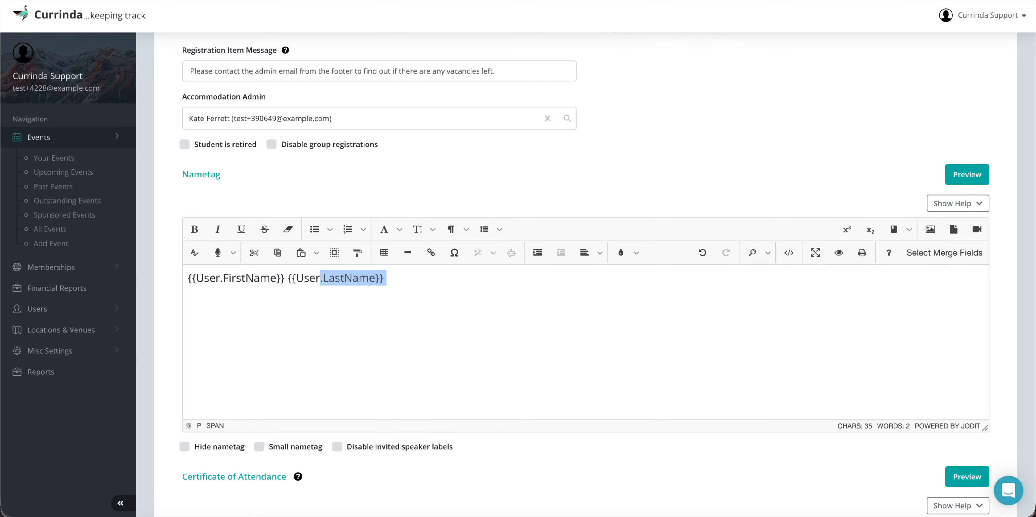
{"action": "key", "text": "shift+alt+Left"}
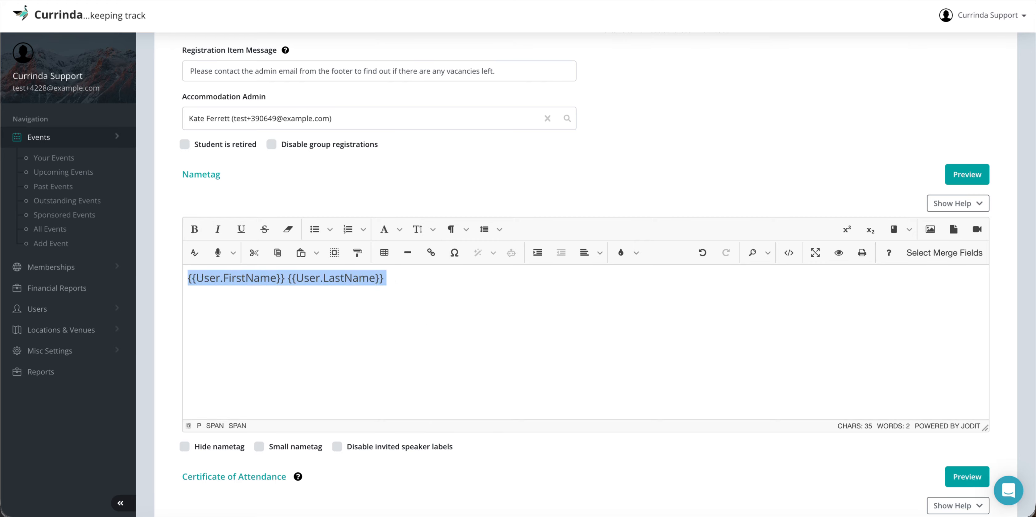
{"action": "key", "text": "ctrl+b"}
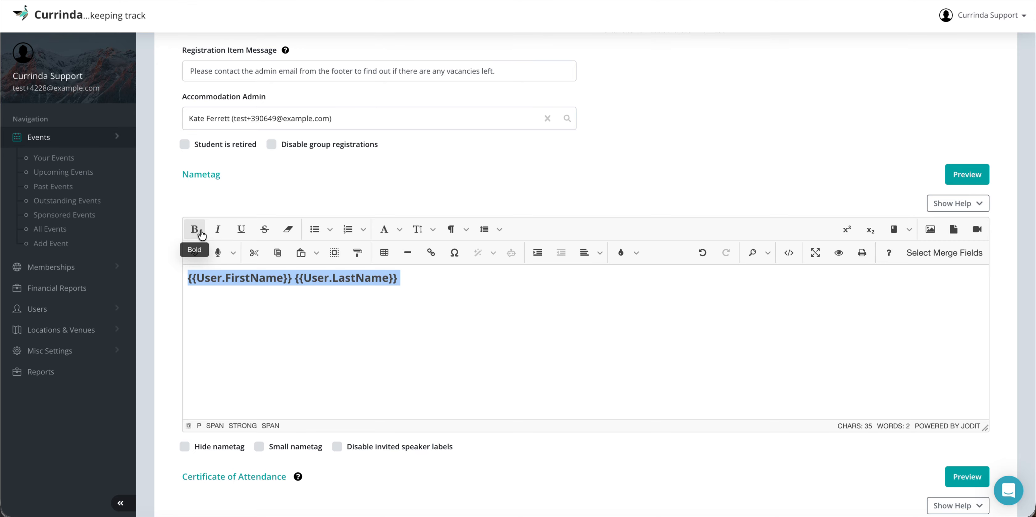
{"action": "left_click", "coordinate": [475, 289]}
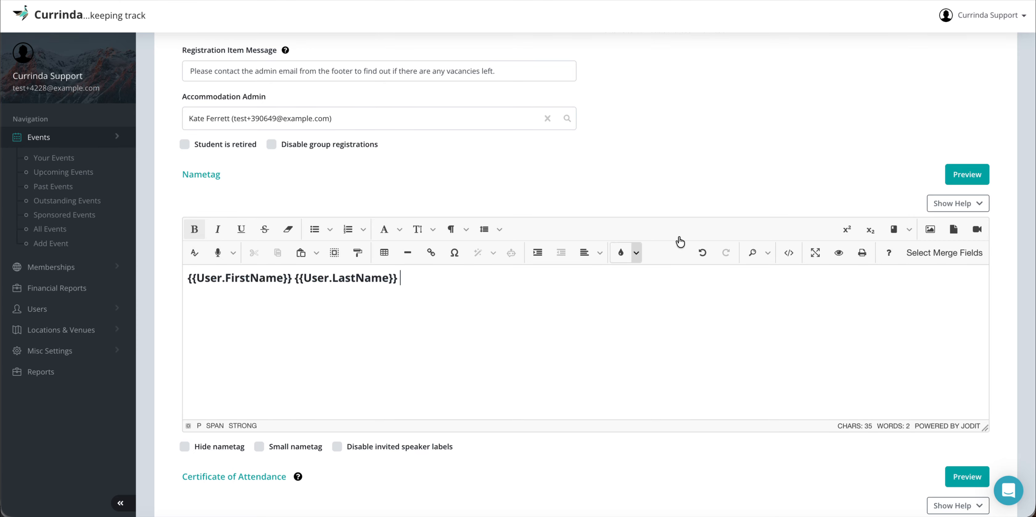
Step: Check the bold, enlarged name in the name tag preview, then close it
{"action": "left_click", "coordinate": [963, 174]}
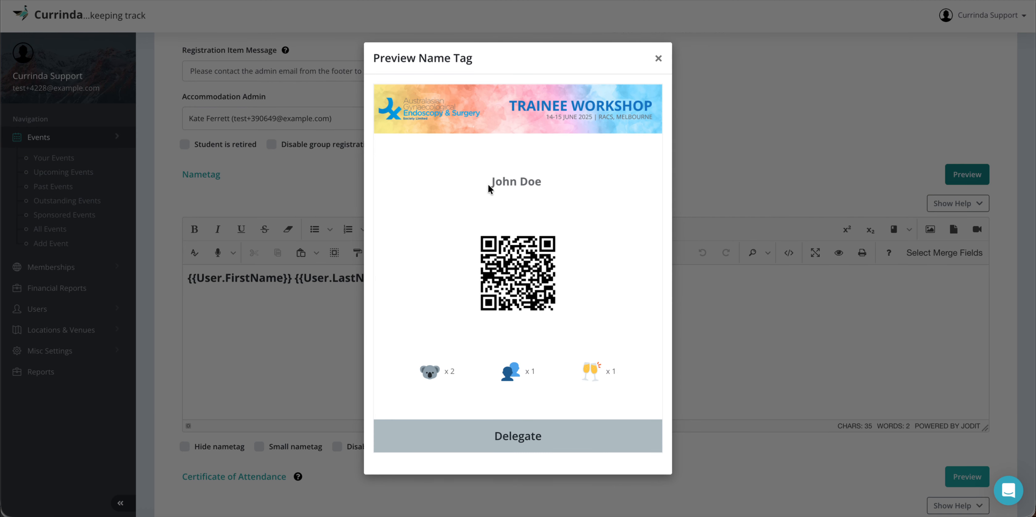
{"action": "left_click_drag", "start_coordinate": [490, 184], "coordinate": [565, 184]}
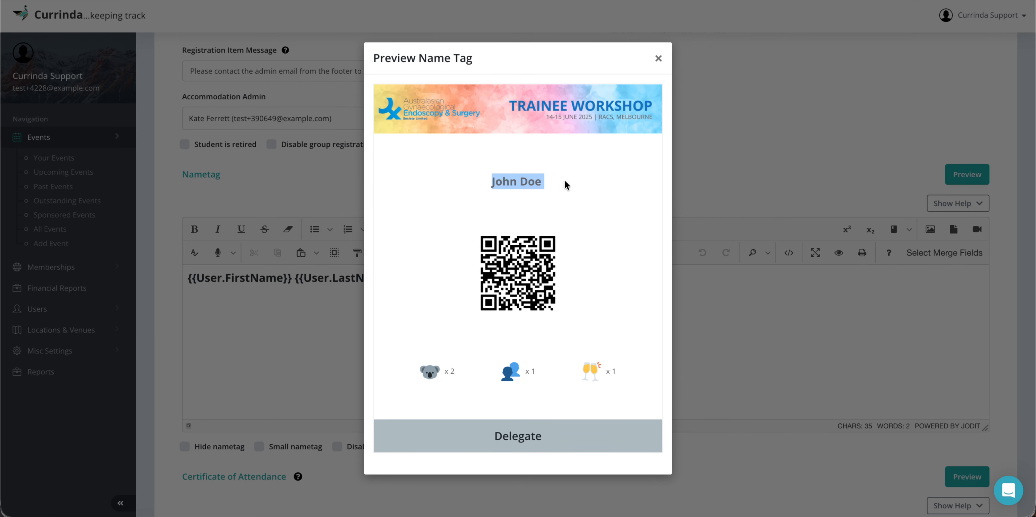
{"action": "left_click", "coordinate": [565, 184]}
{"action": "left_click", "coordinate": [658, 59]}
{"action": "scroll", "coordinate": [581, 124], "scroll_direction": "down", "scroll_amount": 3}
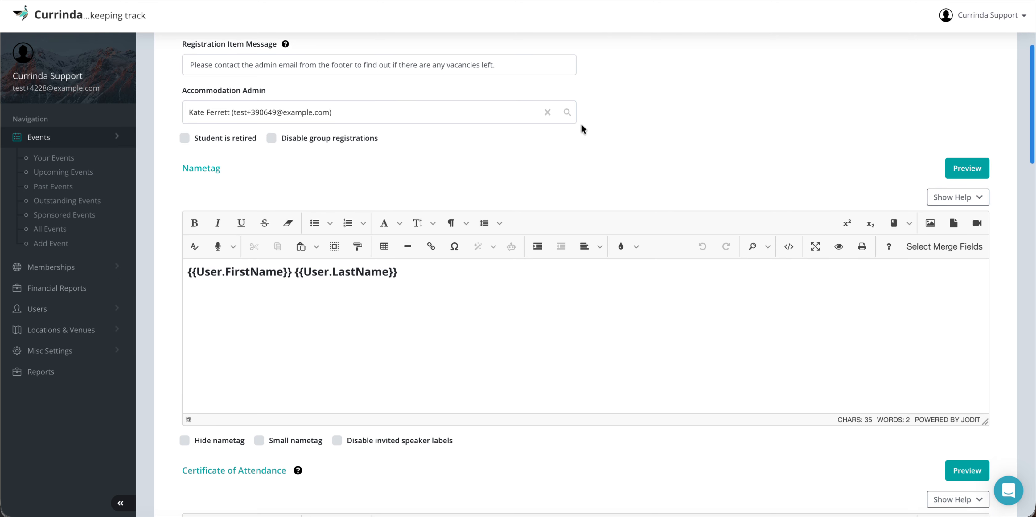
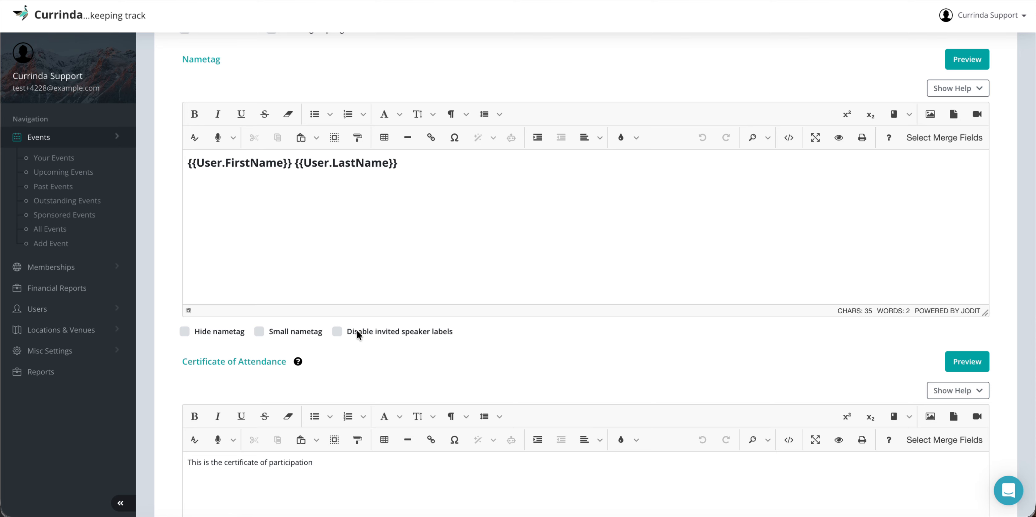
Step: Toggle the disable-invited-speaker-labels option on and back off, leaving it unchanged
{"action": "left_click", "coordinate": [336, 331]}
{"action": "left_click", "coordinate": [337, 331]}
{"action": "scroll", "coordinate": [408, 358], "scroll_direction": "down", "scroll_amount": 2}
{"action": "scroll", "coordinate": [408, 358], "scroll_direction": "down", "scroll_amount": 2}
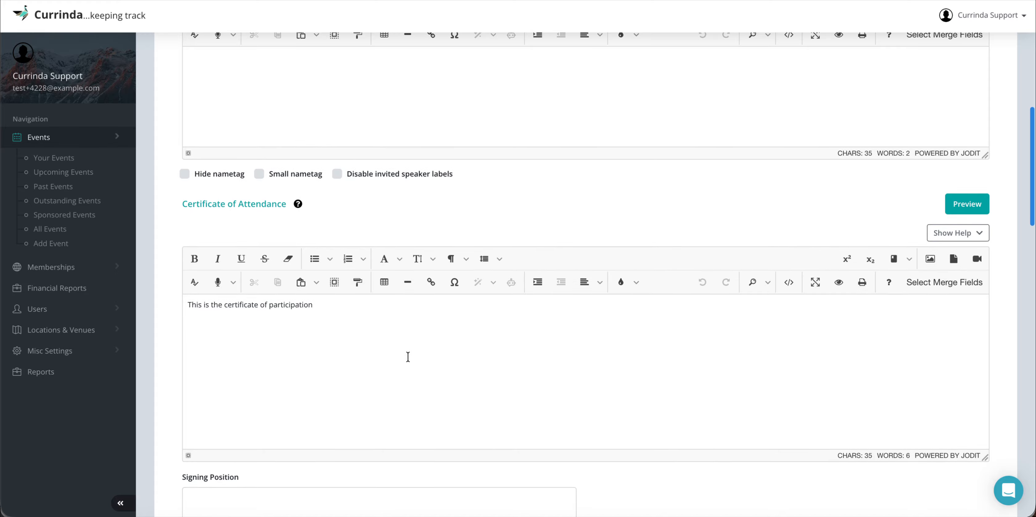
Step: Extend the certificate text with 'presented to' and the {{User.FirstName}} merge field
{"action": "left_click", "coordinate": [388, 312]}
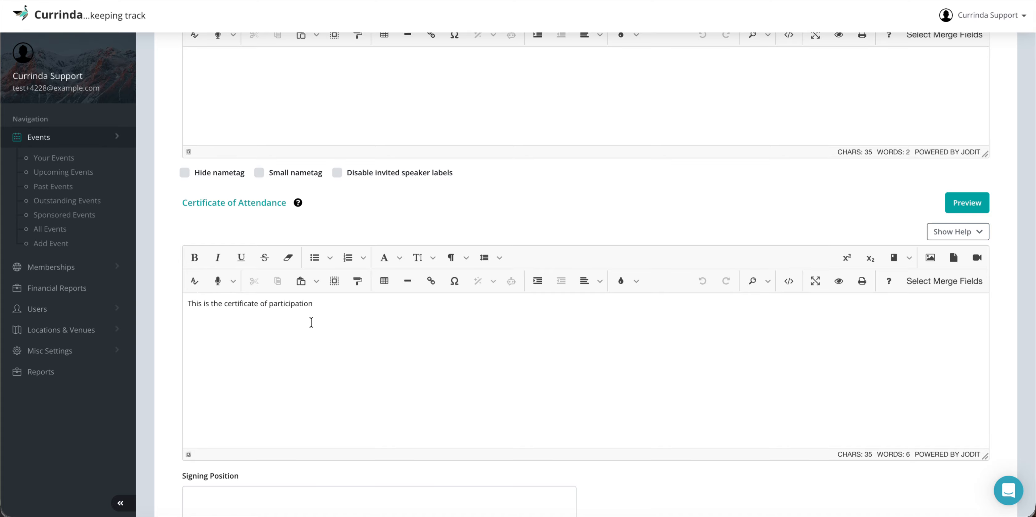
{"action": "left_click", "coordinate": [324, 306]}
{"action": "type", "text": "presented to"}
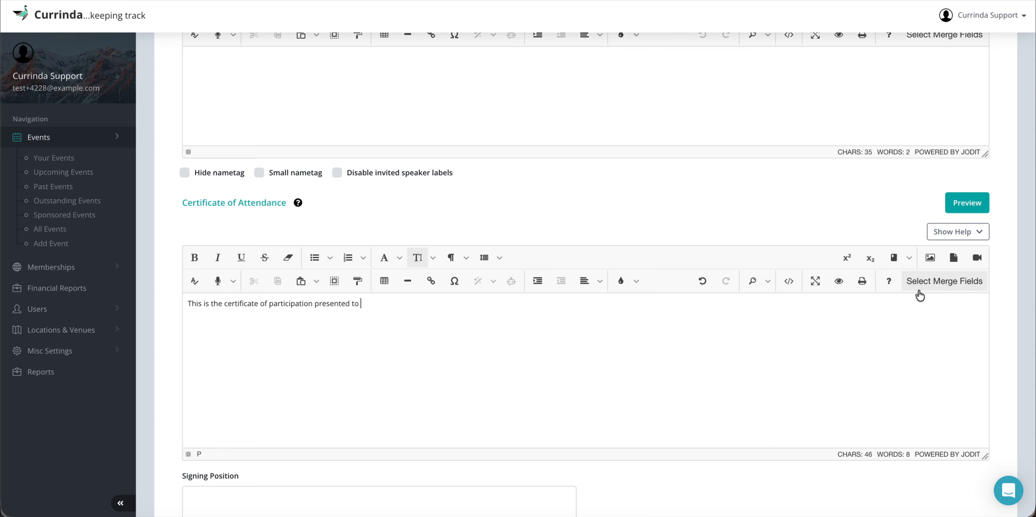
{"action": "left_click", "coordinate": [919, 284]}
{"action": "left_click", "coordinate": [865, 317]}
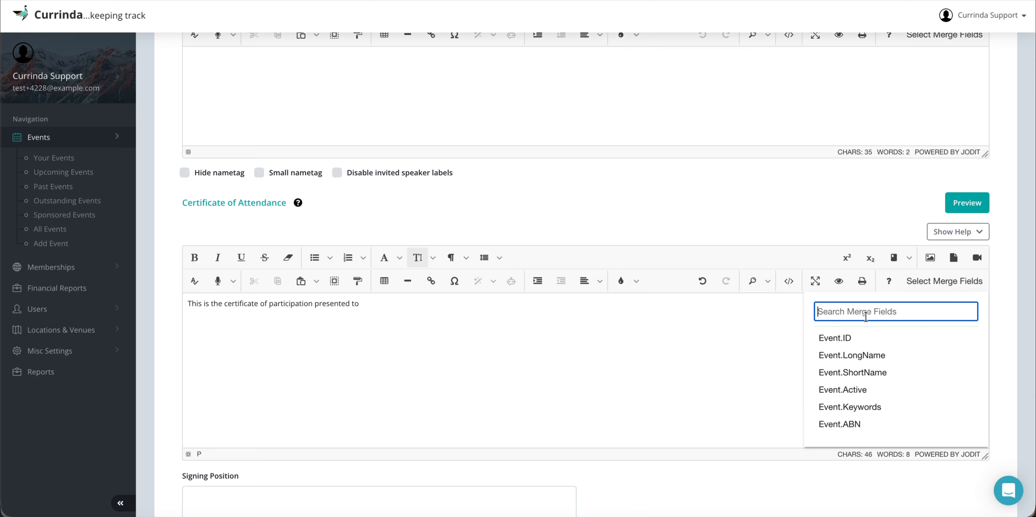
{"action": "type", "text": "use"}
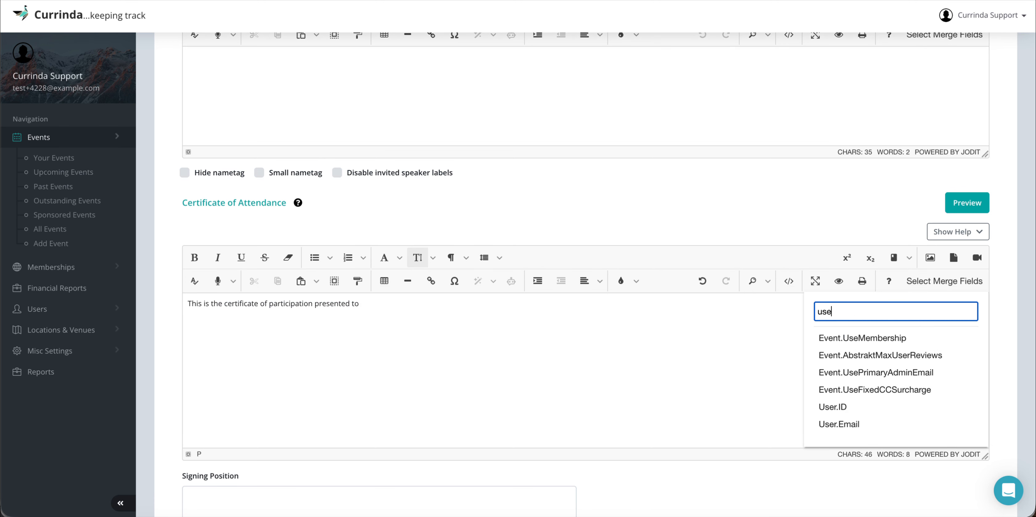
{"action": "type", "text": "r"}
{"action": "left_click", "coordinate": [888, 407]}
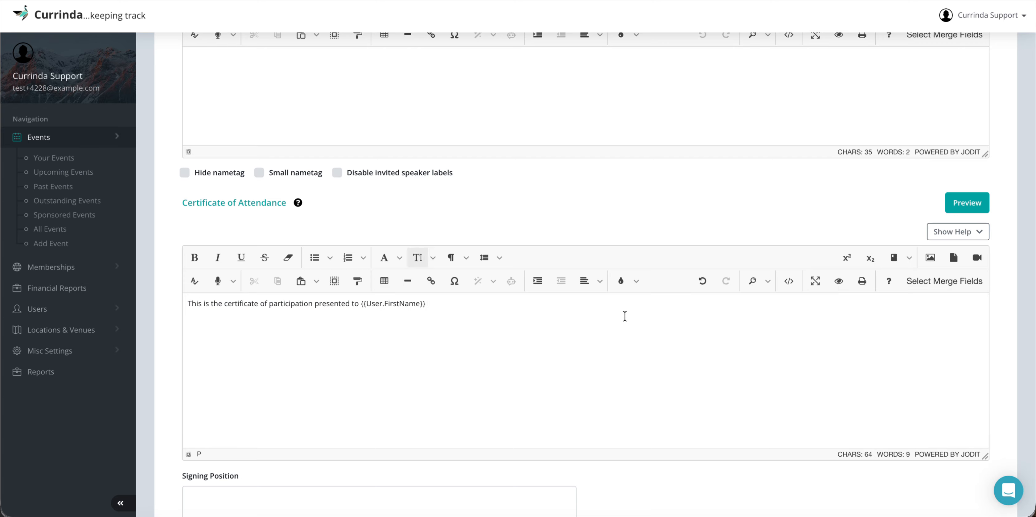
Step: Insert the {{User.LastName}} merge field after the first name on the certificate
{"action": "left_click", "coordinate": [925, 283]}
{"action": "left_click", "coordinate": [876, 312]}
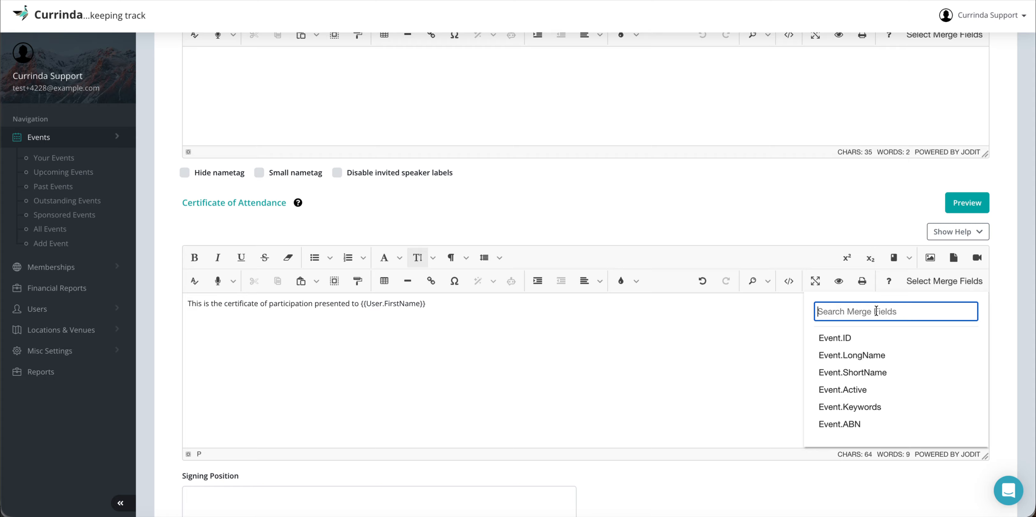
{"action": "type", "text": "userf"}
{"action": "key", "text": "BackSpace"}
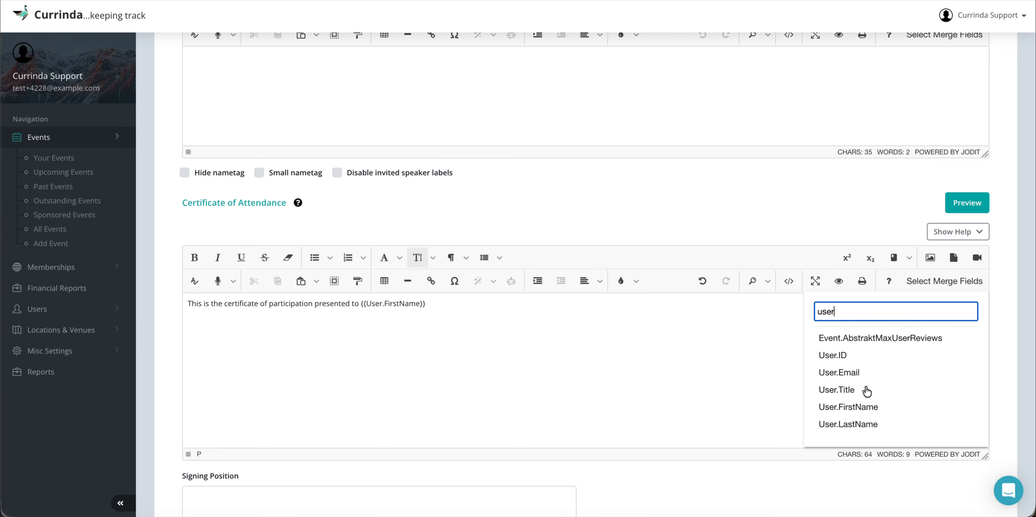
{"action": "left_click", "coordinate": [860, 423]}
{"action": "scroll", "coordinate": [461, 337], "scroll_direction": "down", "scroll_amount": 2}
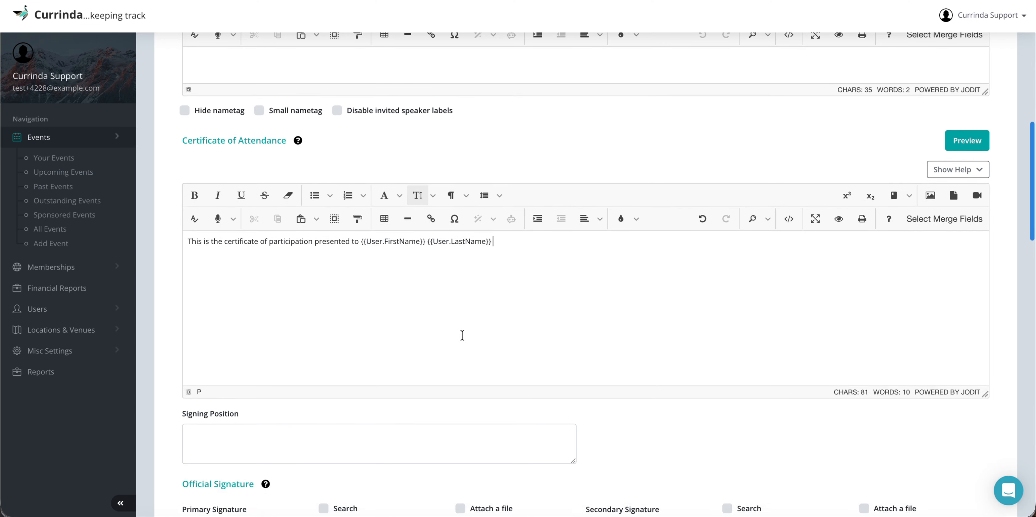
{"action": "scroll", "coordinate": [462, 336], "scroll_direction": "down", "scroll_amount": 2}
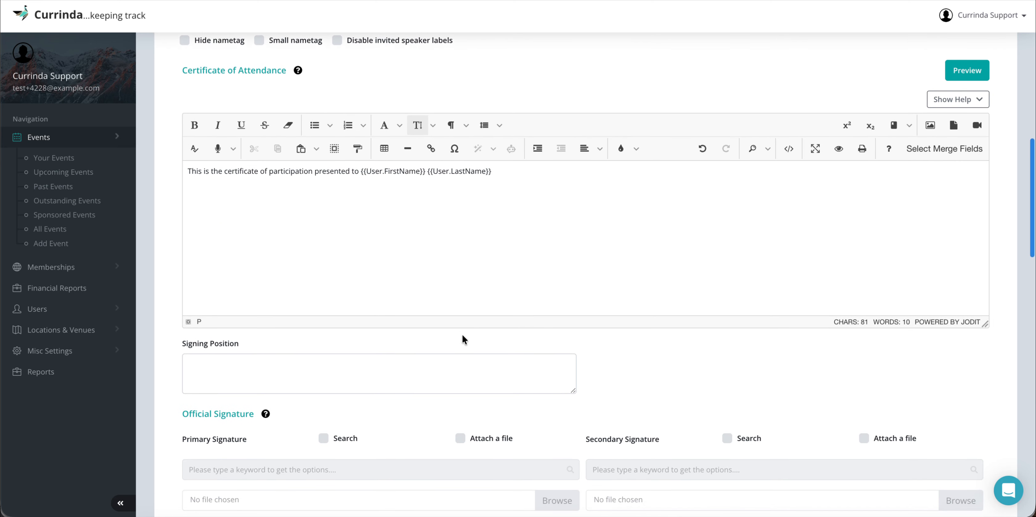
Step: Enter the signatory's full name, with corrected capitalisation, in the certificate's Signing Position
{"action": "left_click", "coordinate": [286, 364]}
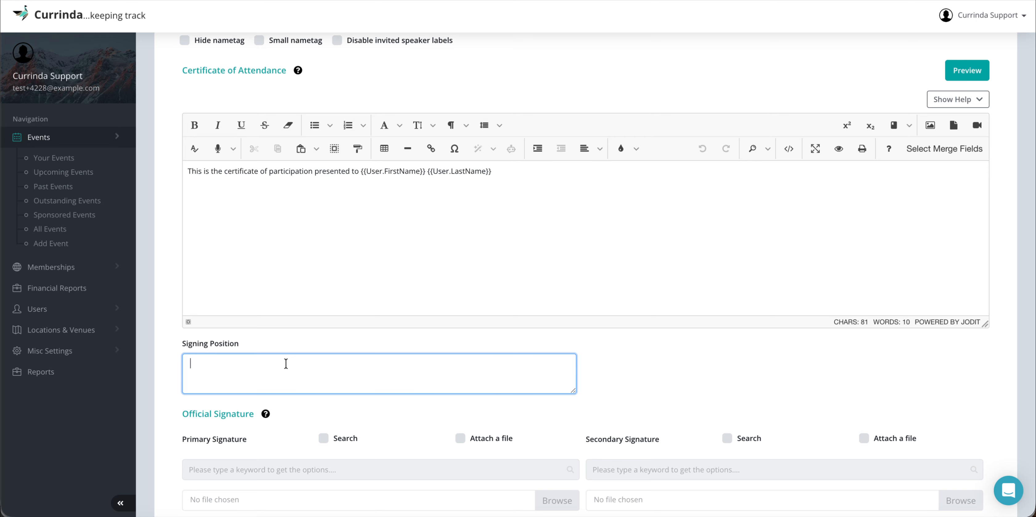
{"action": "left_click", "coordinate": [636, 368]}
{"action": "scroll", "coordinate": [637, 368], "scroll_direction": "down", "scroll_amount": 3}
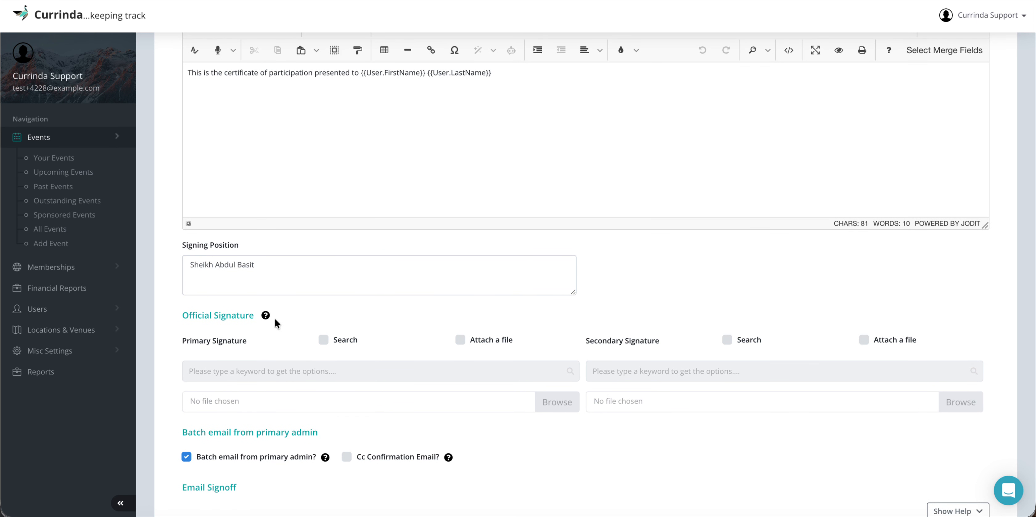
{"action": "scroll", "coordinate": [378, 328], "scroll_direction": "down", "scroll_amount": 1}
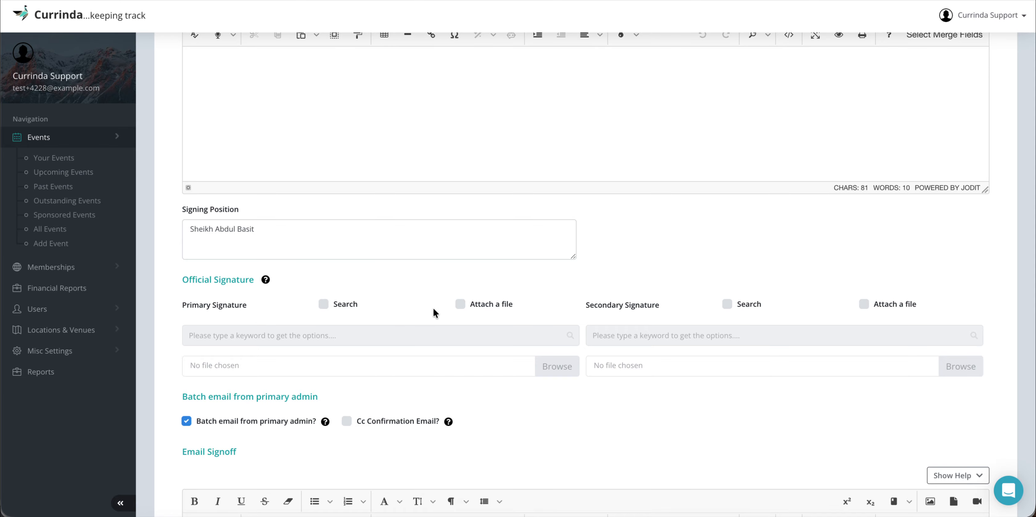
Step: Assign a registered user found by searching 'o' as the certificate's primary signature
{"action": "left_click", "coordinate": [324, 303]}
{"action": "left_click", "coordinate": [236, 335]}
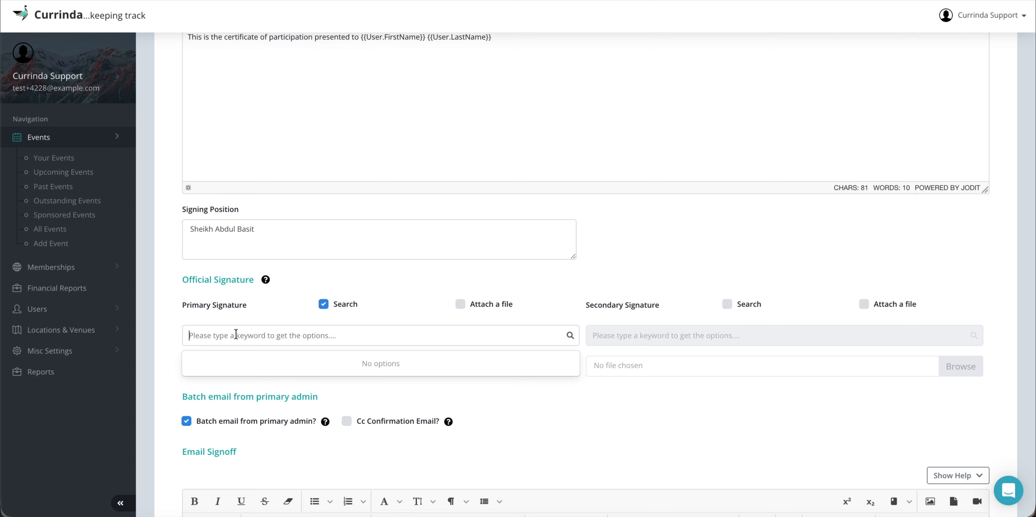
{"action": "left_click", "coordinate": [322, 304]}
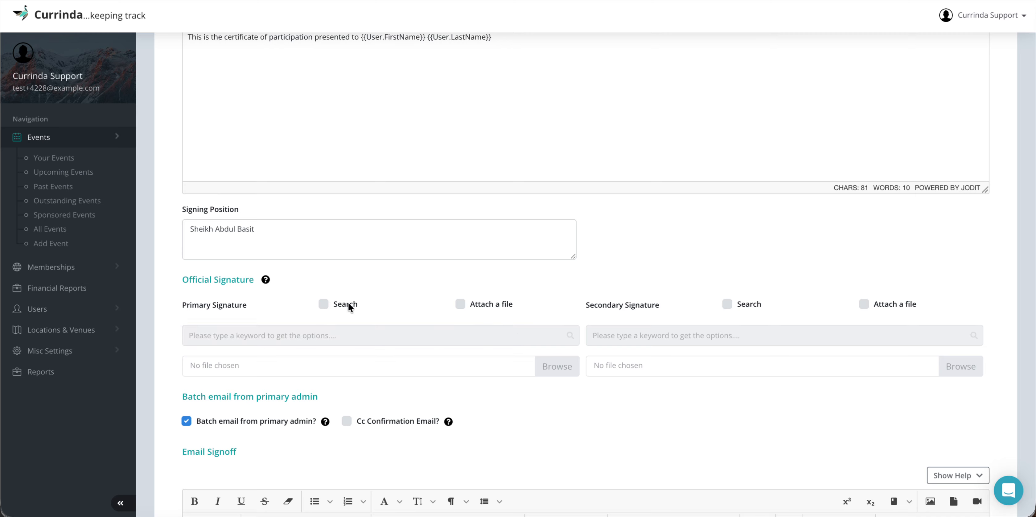
{"action": "left_click", "coordinate": [460, 303]}
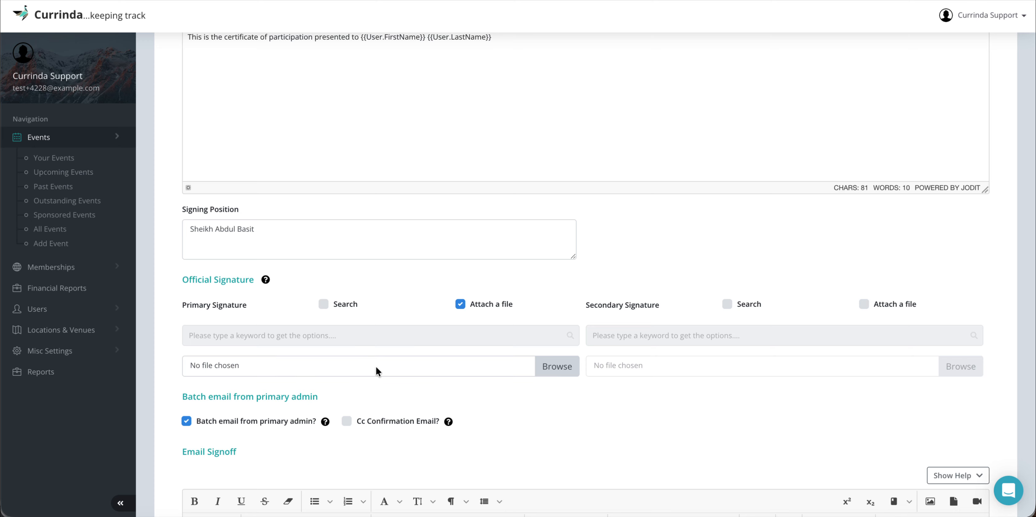
{"action": "left_click", "coordinate": [460, 304]}
{"action": "left_click", "coordinate": [322, 305]}
{"action": "left_click", "coordinate": [324, 336]}
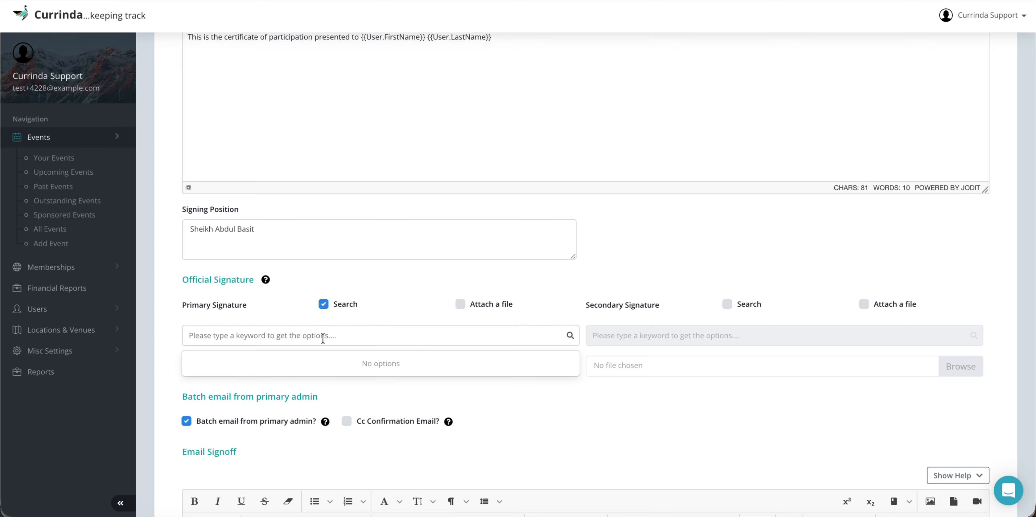
{"action": "type", "text": "o"}
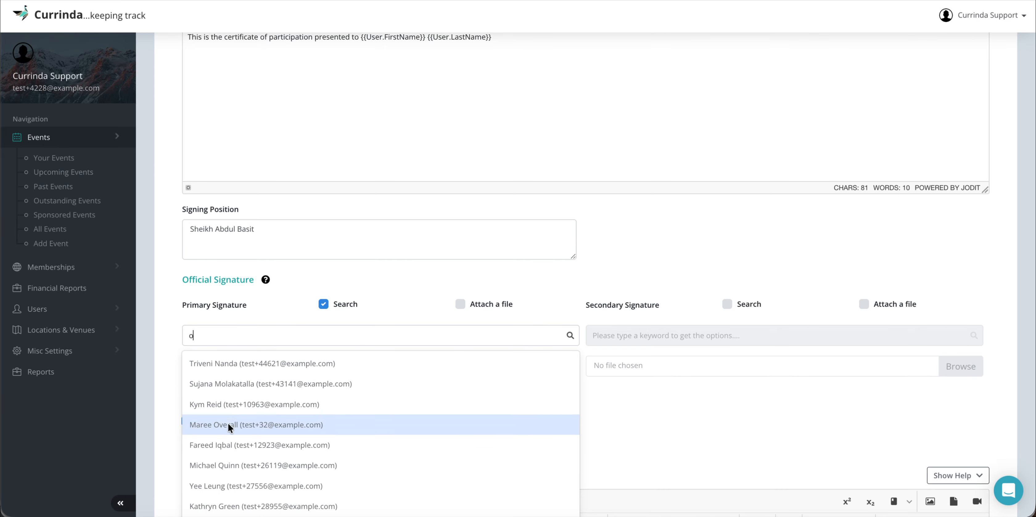
{"action": "left_click", "coordinate": [225, 446]}
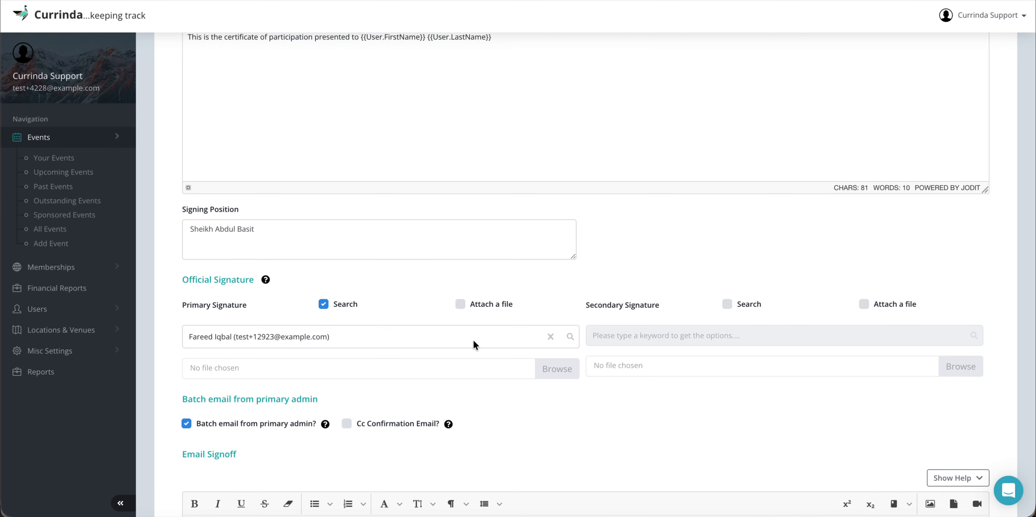
Step: Assign a registered user found by searching 'e' as the secondary signature
{"action": "left_click", "coordinate": [726, 304]}
{"action": "left_click", "coordinate": [664, 337]}
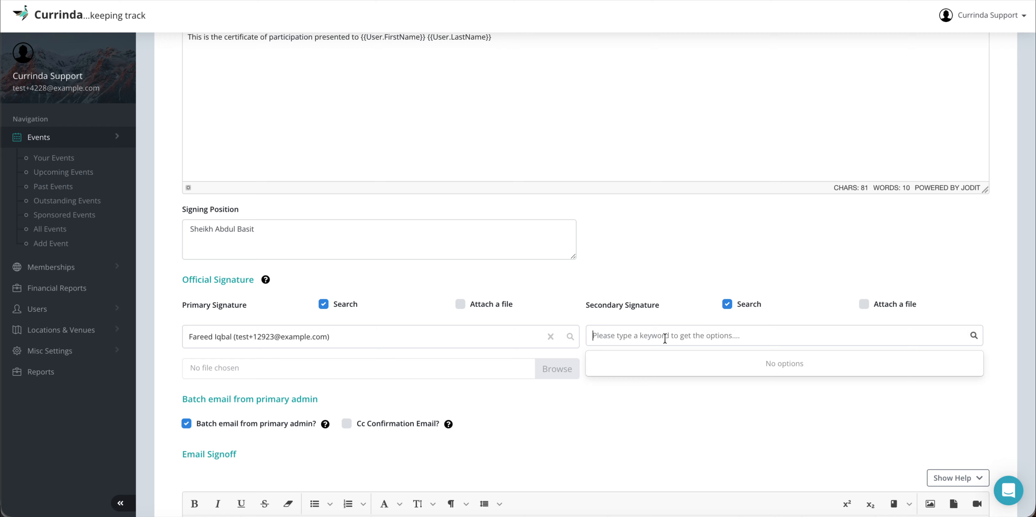
{"action": "type", "text": "e"}
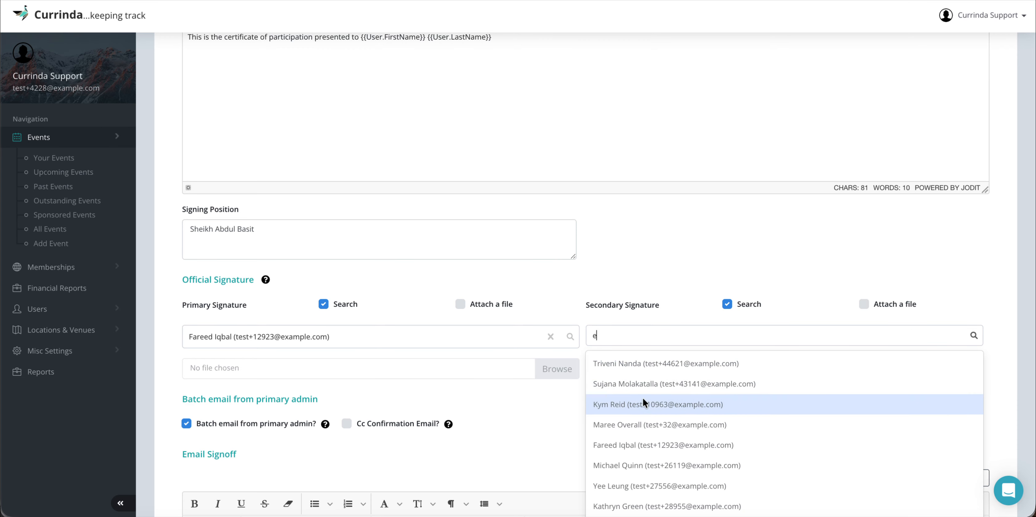
{"action": "left_click", "coordinate": [634, 363]}
{"action": "scroll", "coordinate": [552, 403], "scroll_direction": "down", "scroll_amount": 1}
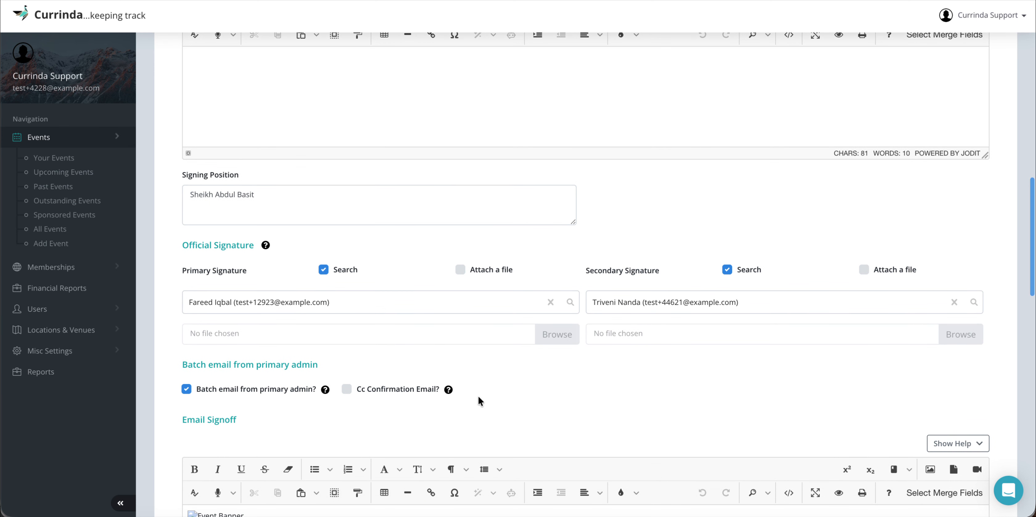
{"action": "scroll", "coordinate": [477, 396], "scroll_direction": "down", "scroll_amount": 1}
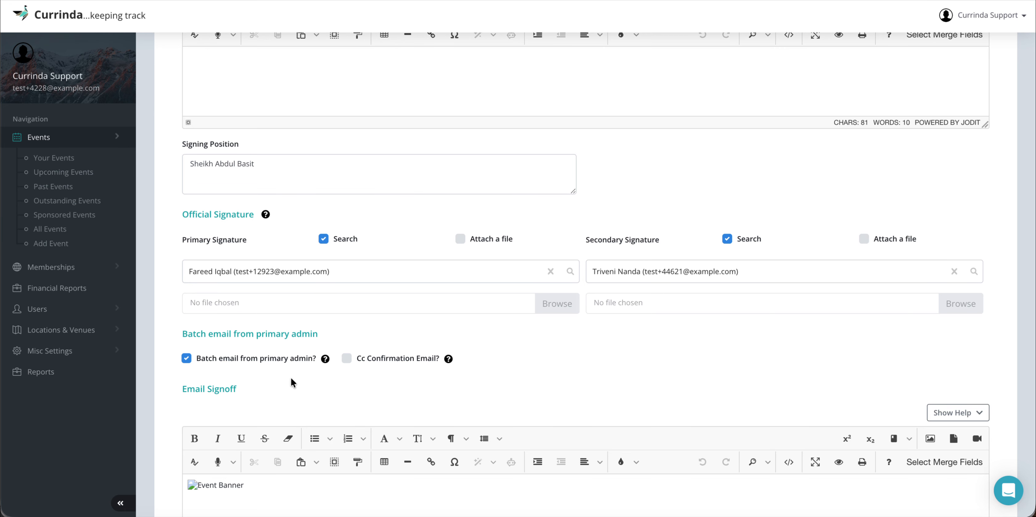
{"action": "scroll", "coordinate": [290, 377], "scroll_direction": "down", "scroll_amount": 2}
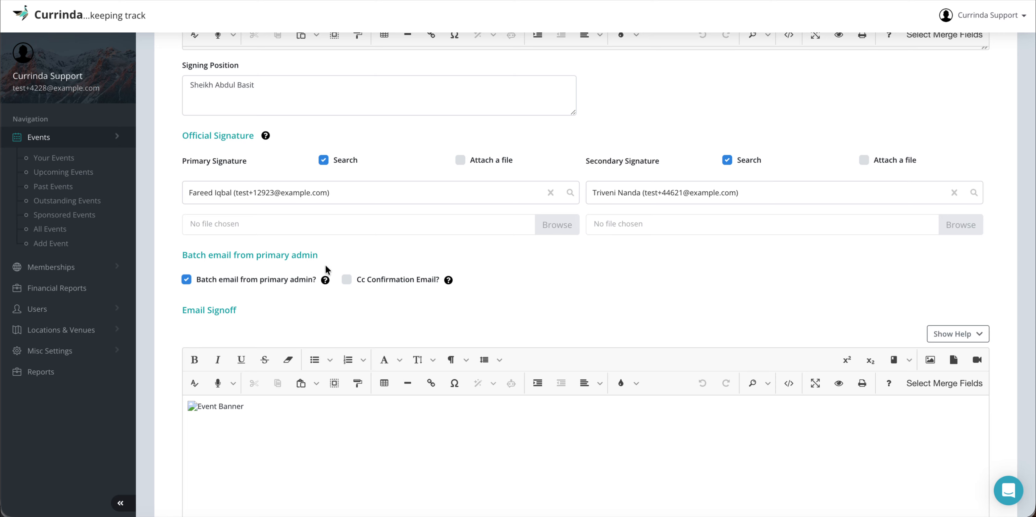
{"action": "mouse_move", "coordinate": [325, 278]}
{"action": "scroll", "coordinate": [264, 178], "scroll_direction": "up", "scroll_amount": 8}
{"action": "scroll", "coordinate": [265, 178], "scroll_direction": "up", "scroll_amount": 12}
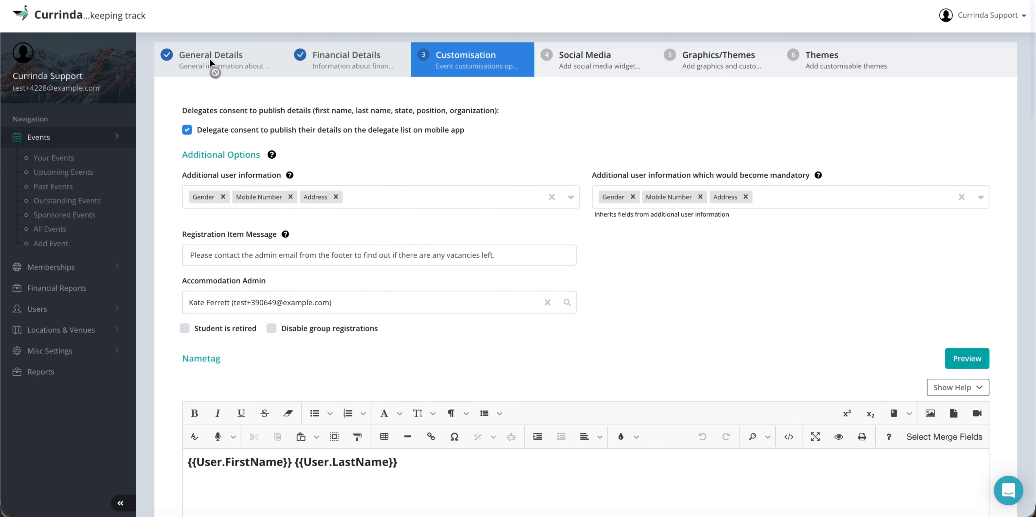
{"action": "scroll", "coordinate": [314, 195], "scroll_direction": "down", "scroll_amount": 1}
{"action": "scroll", "coordinate": [314, 195], "scroll_direction": "down", "scroll_amount": 15}
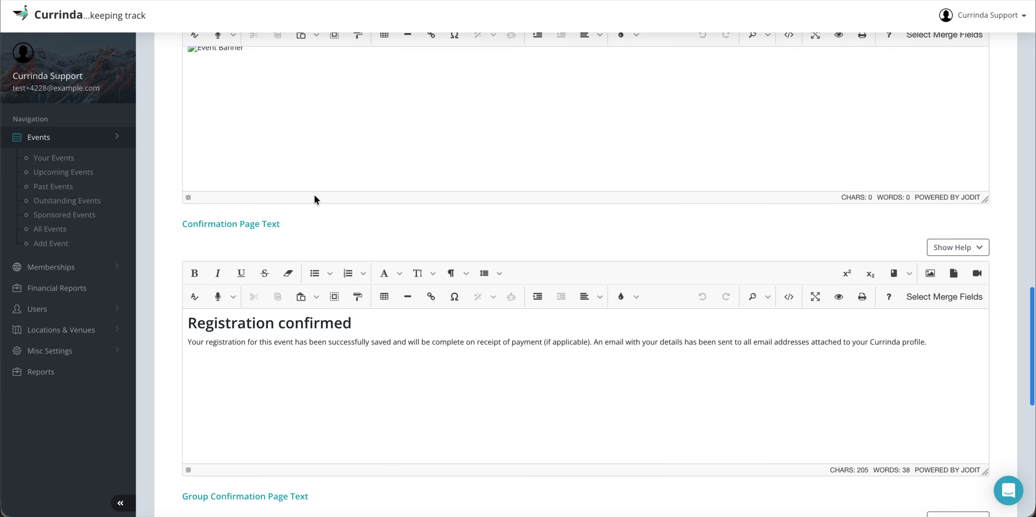
{"action": "scroll", "coordinate": [315, 195], "scroll_direction": "up", "scroll_amount": 9}
{"action": "scroll", "coordinate": [314, 195], "scroll_direction": "up", "scroll_amount": 1}
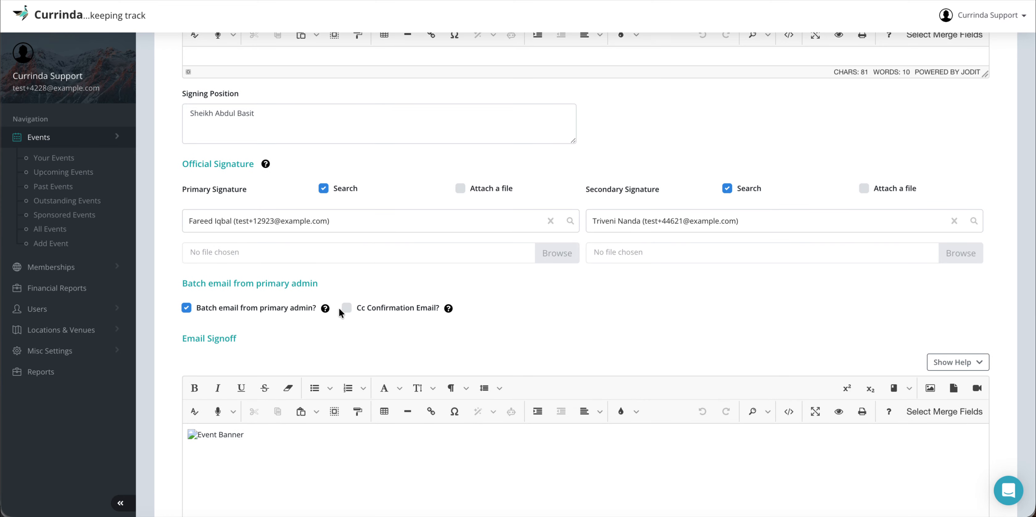
{"action": "mouse_move", "coordinate": [448, 309]}
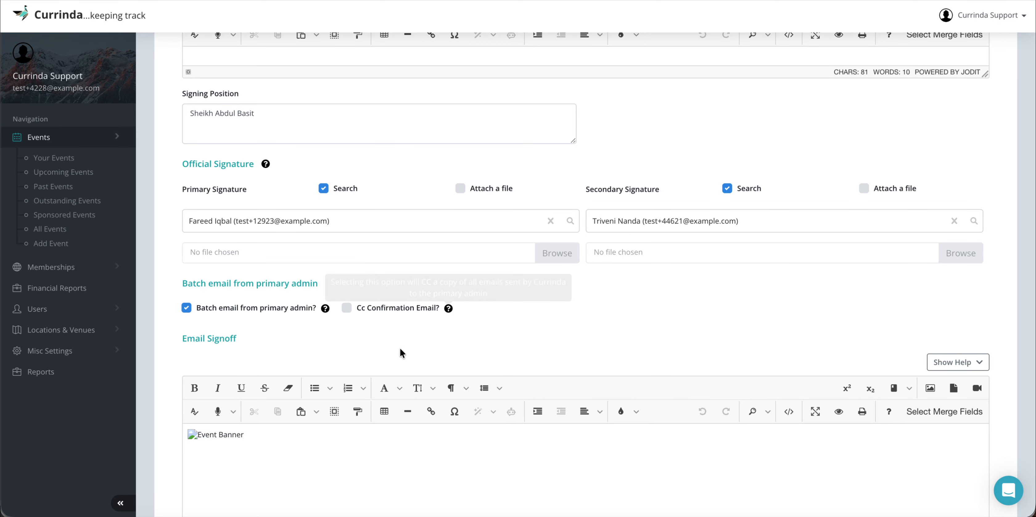
{"action": "scroll", "coordinate": [400, 349], "scroll_direction": "down", "scroll_amount": 1}
{"action": "scroll", "coordinate": [354, 349], "scroll_direction": "down", "scroll_amount": 3}
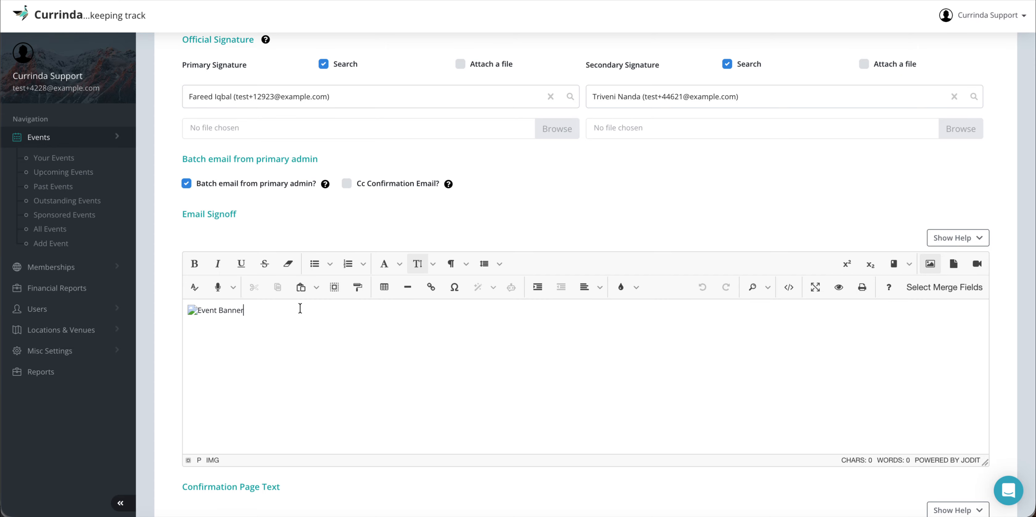
Step: Replace the broken banner image in the Email Signoff with the sender's first name and 'from Currinda'
{"action": "key", "text": "ctrl+a"}
{"action": "key", "text": "BackSpace"}
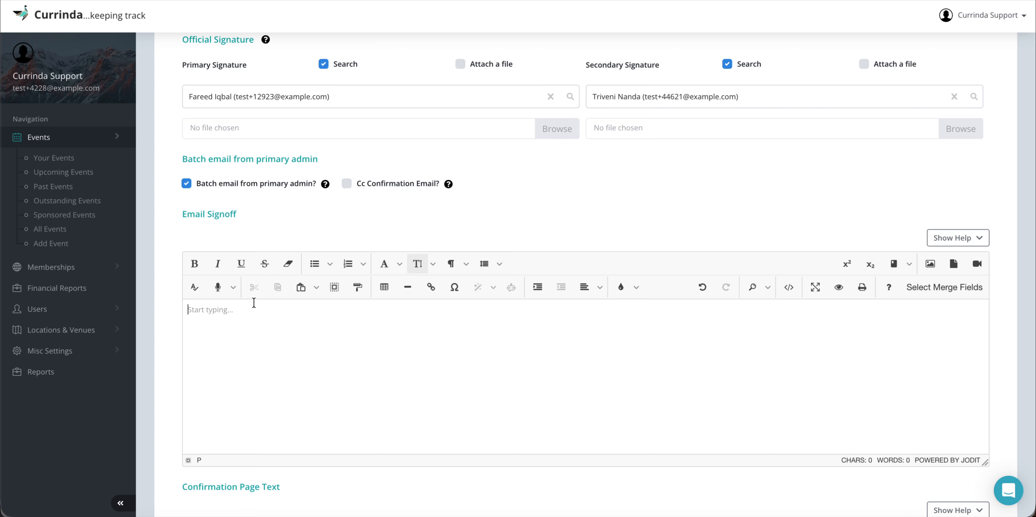
{"action": "type", "text": "Abdul from Currinda"}
{"action": "key", "text": "Return"}
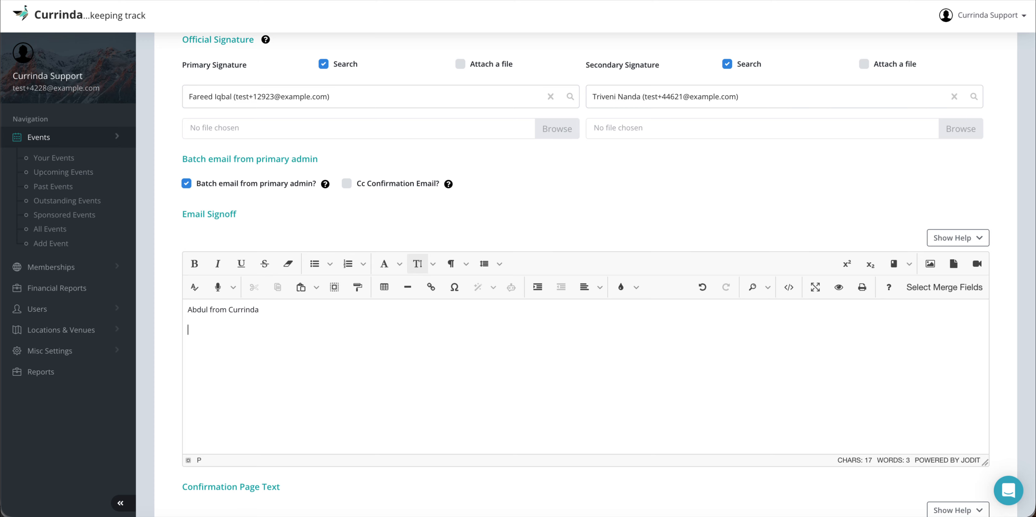
Step: Upload image (4).png from Downloads into the email sign-off
{"action": "left_click", "coordinate": [935, 269]}
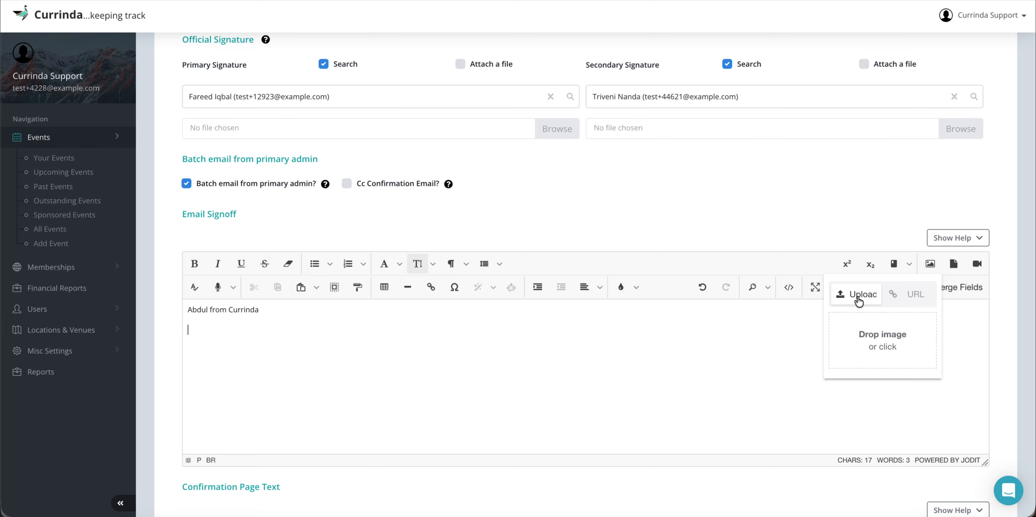
{"action": "left_click", "coordinate": [879, 338]}
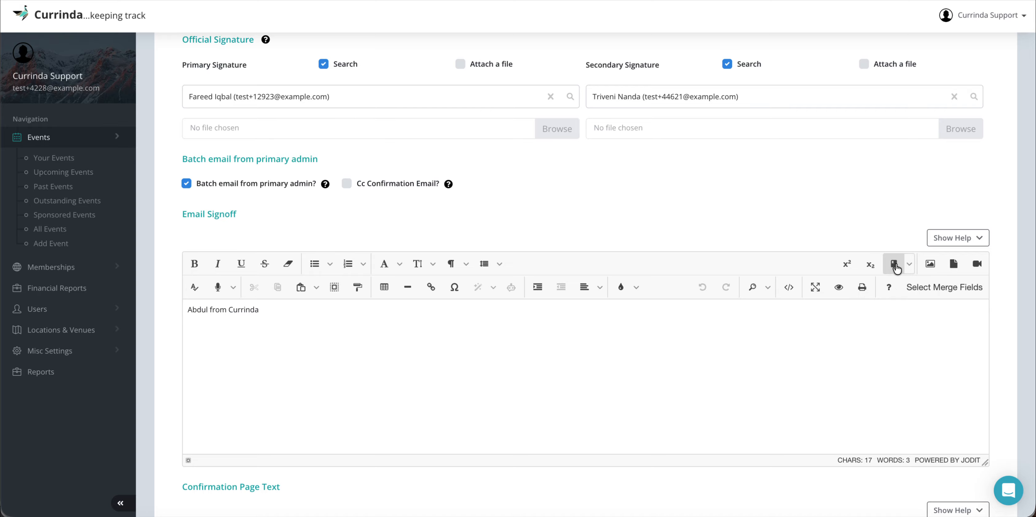
{"action": "left_click", "coordinate": [929, 264]}
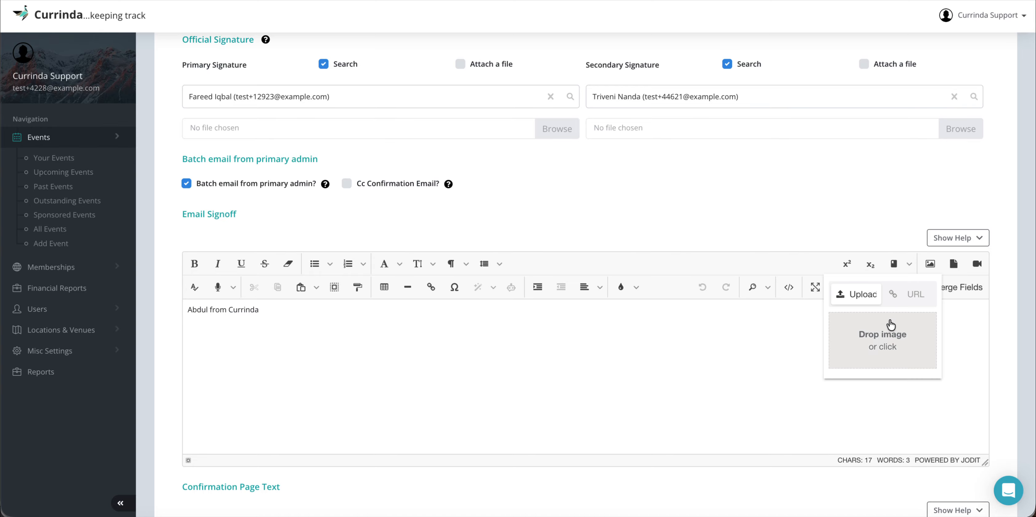
{"action": "left_click", "coordinate": [881, 340]}
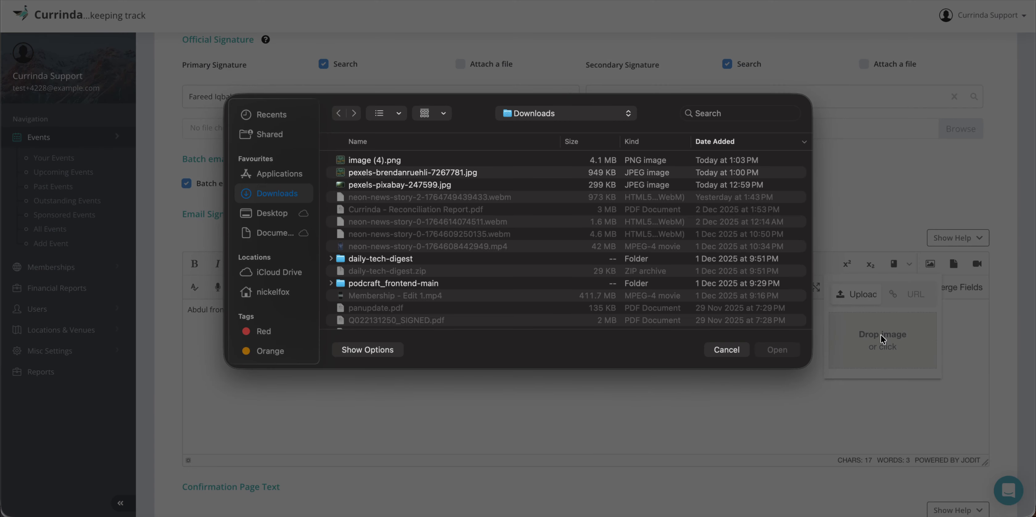
{"action": "double_click", "coordinate": [390, 161]}
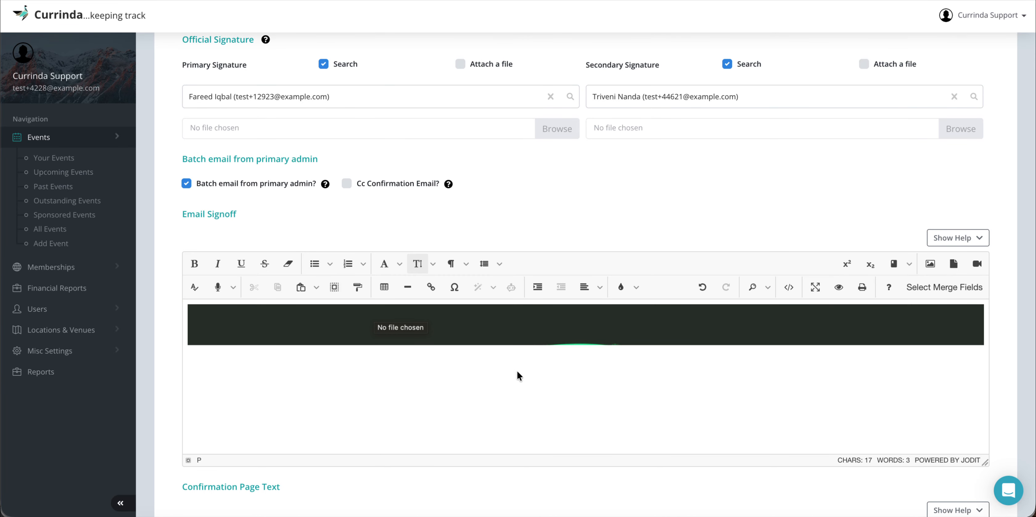
{"action": "scroll", "coordinate": [573, 335], "scroll_direction": "down", "scroll_amount": 5}
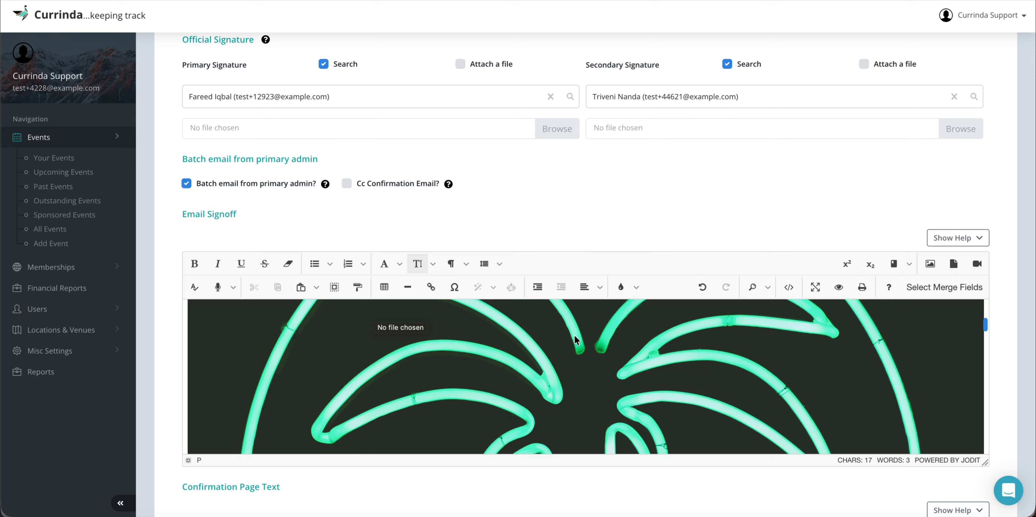
{"action": "scroll", "coordinate": [602, 225], "scroll_direction": "down", "scroll_amount": 2}
{"action": "left_click", "coordinate": [612, 289]}
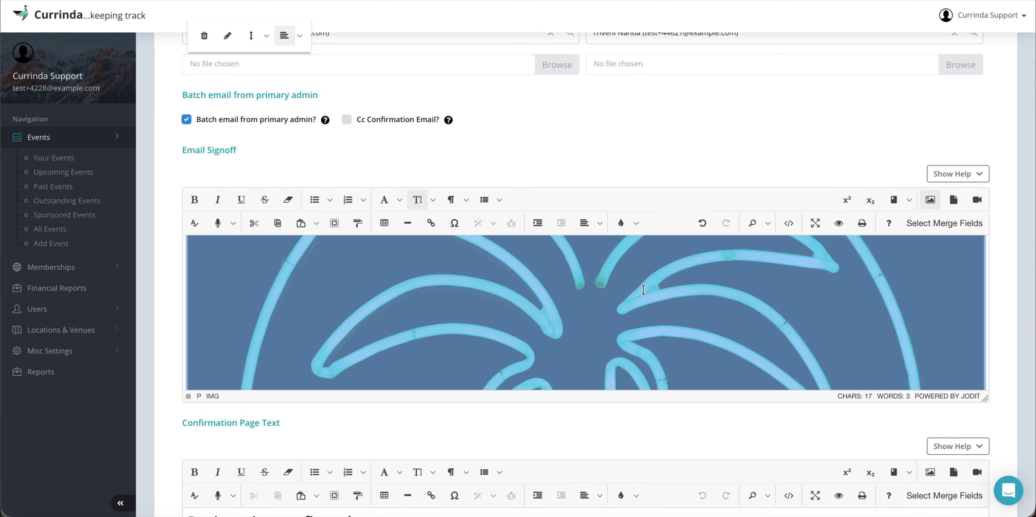
Step: Delete the duplicate neon logo image from the email sign-off
{"action": "scroll", "coordinate": [693, 297], "scroll_direction": "down", "scroll_amount": 5}
{"action": "scroll", "coordinate": [694, 298], "scroll_direction": "down", "scroll_amount": 5}
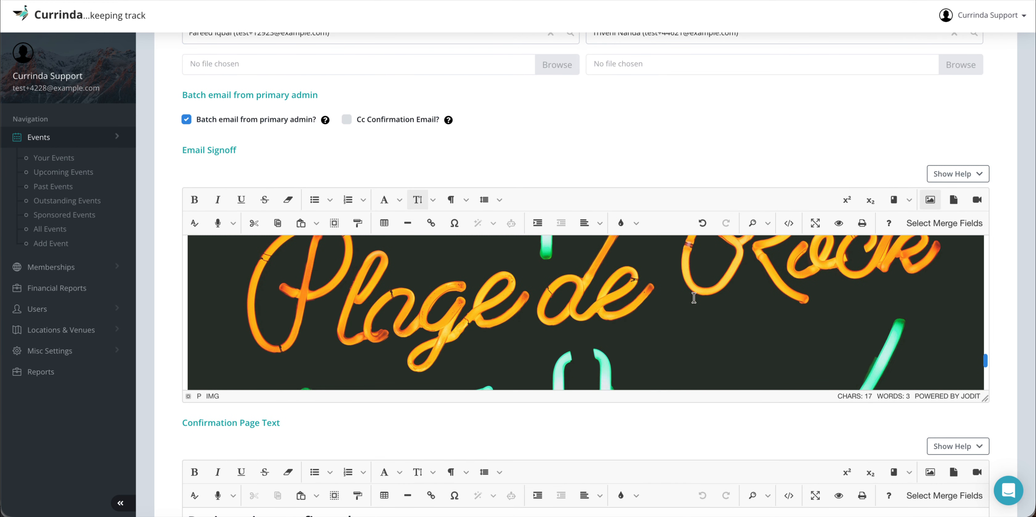
{"action": "scroll", "coordinate": [719, 298], "scroll_direction": "up", "scroll_amount": 5}
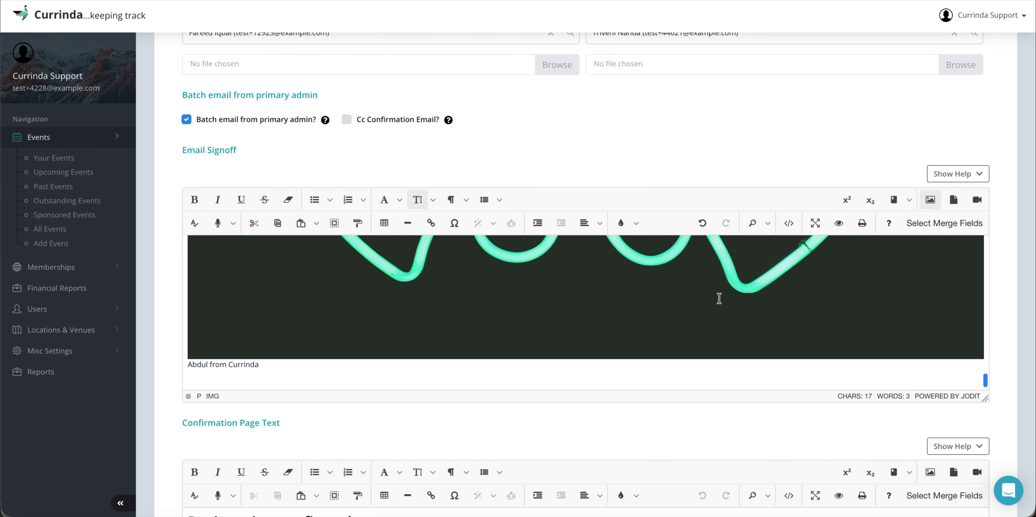
{"action": "left_click", "coordinate": [719, 298]}
{"action": "scroll", "coordinate": [719, 298], "scroll_direction": "up", "scroll_amount": 5}
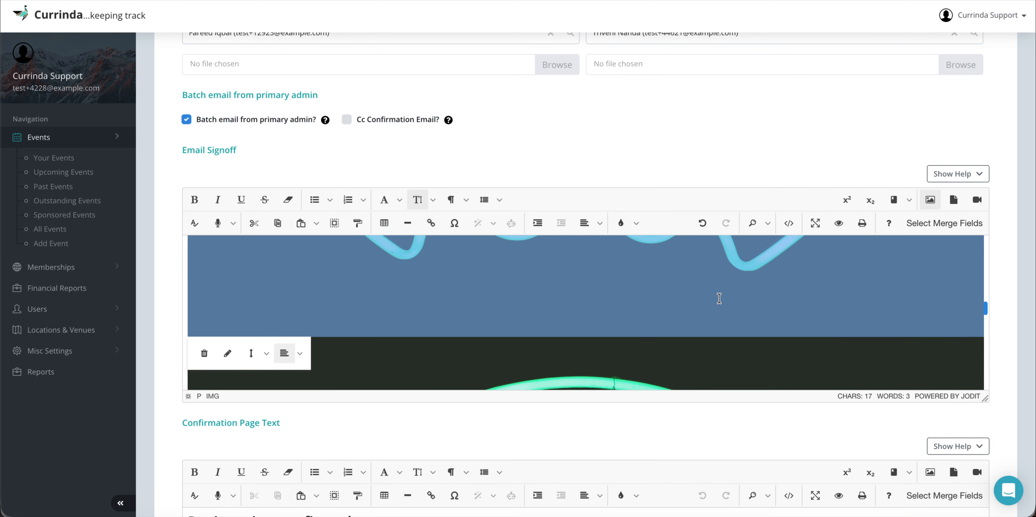
{"action": "scroll", "coordinate": [442, 328], "scroll_direction": "down", "scroll_amount": 5}
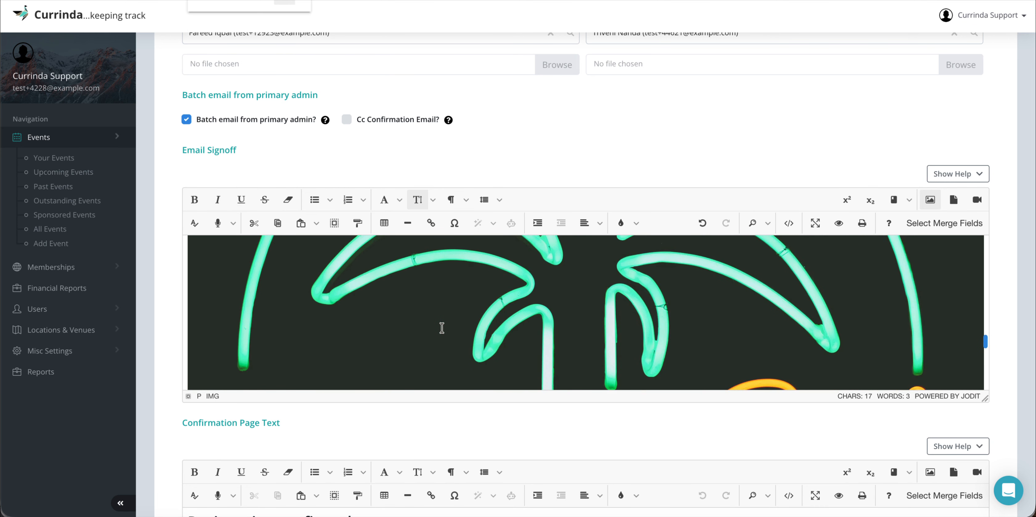
{"action": "scroll", "coordinate": [442, 328], "scroll_direction": "up", "scroll_amount": 3}
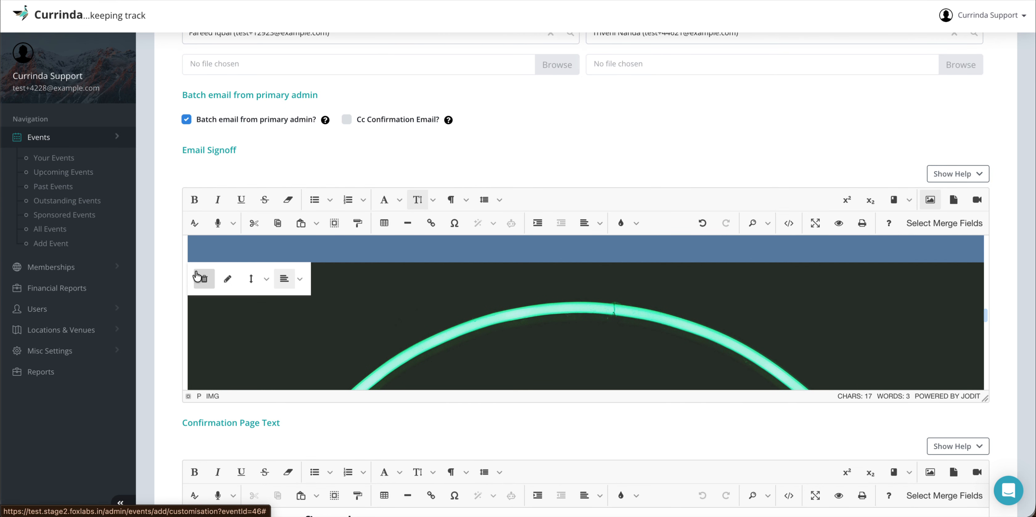
{"action": "left_click", "coordinate": [204, 278]}
Step: Shrink the remaining logo to 255 by 255 and delete the sign-off text beside it
{"action": "scroll", "coordinate": [541, 308], "scroll_direction": "down", "scroll_amount": 5}
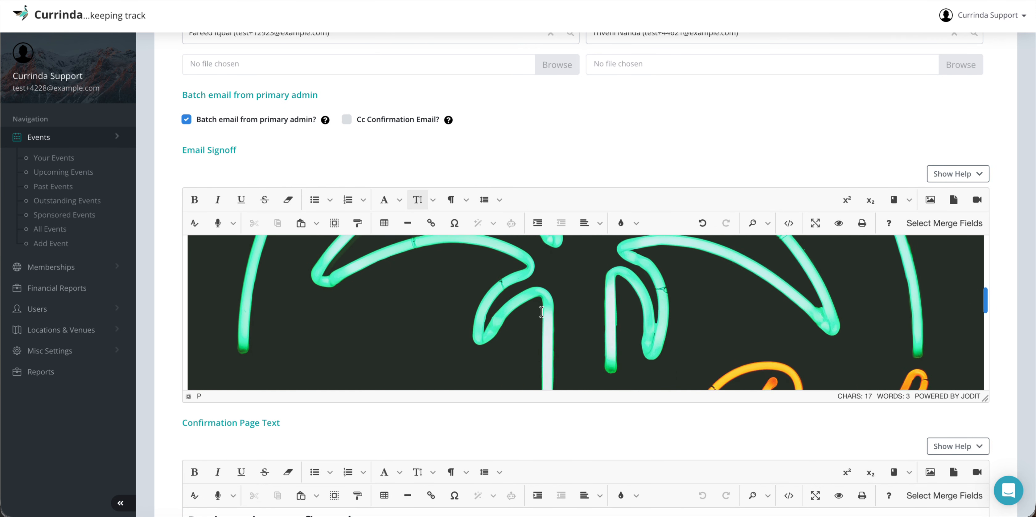
{"action": "scroll", "coordinate": [695, 310], "scroll_direction": "down", "scroll_amount": 3}
{"action": "left_click", "coordinate": [855, 296]}
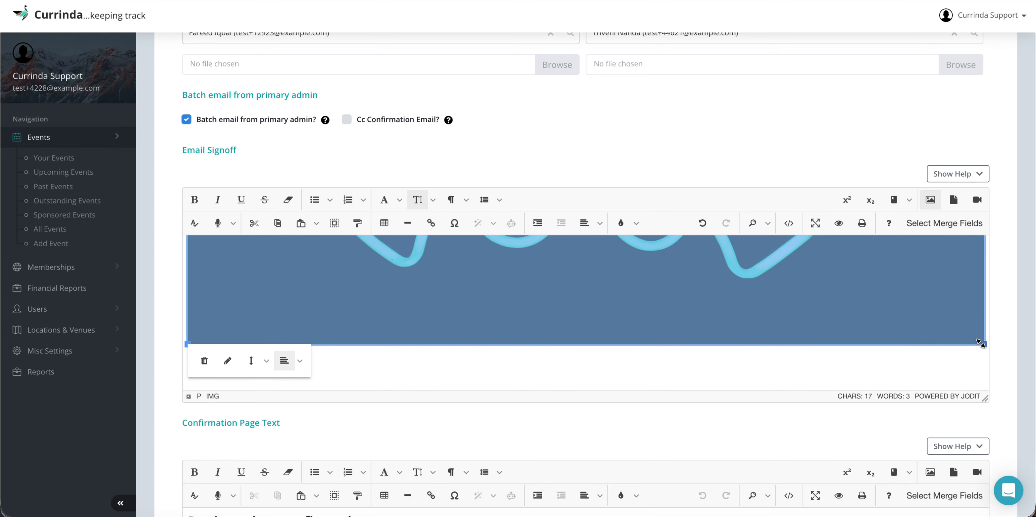
{"action": "left_click_drag", "start_coordinate": [980, 343], "coordinate": [731, 248]}
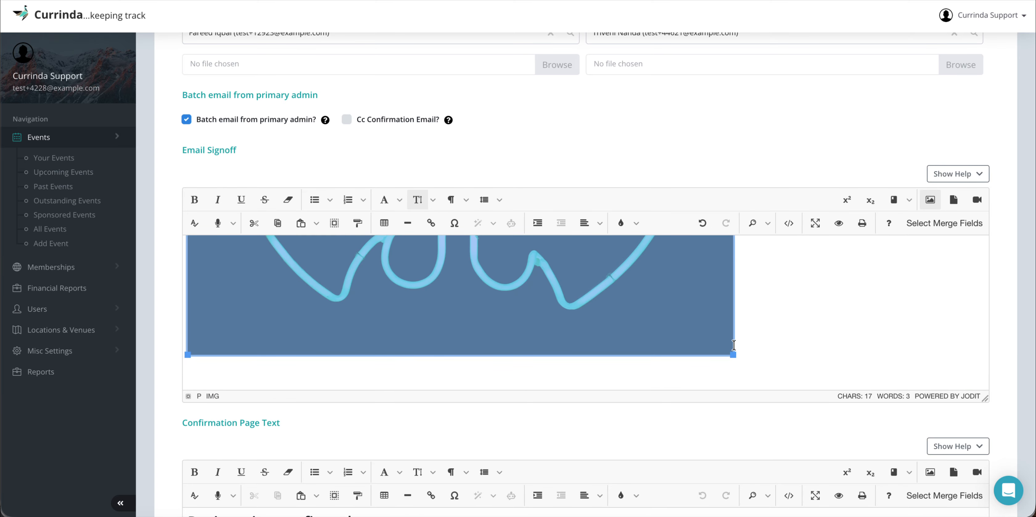
{"action": "left_click_drag", "start_coordinate": [735, 354], "coordinate": [331, 281]}
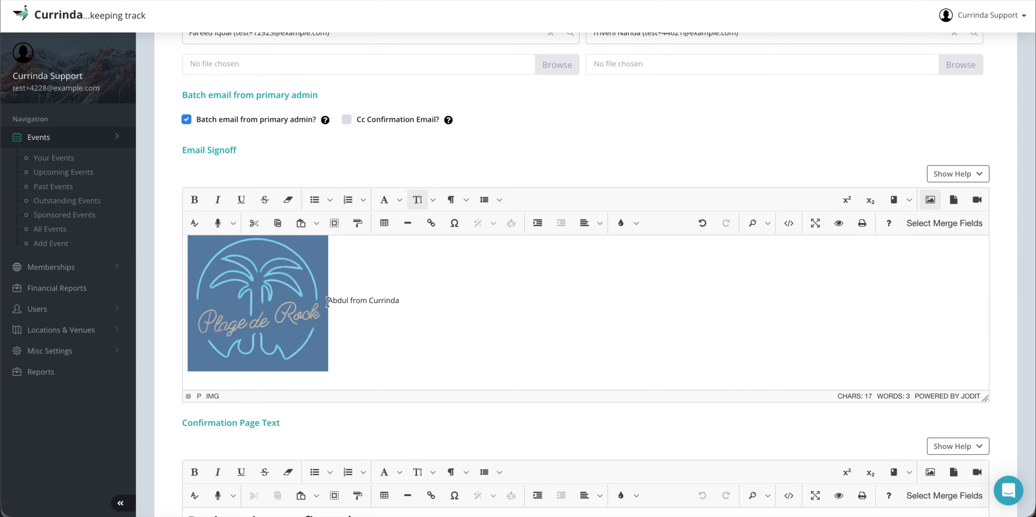
{"action": "left_click", "coordinate": [327, 301]}
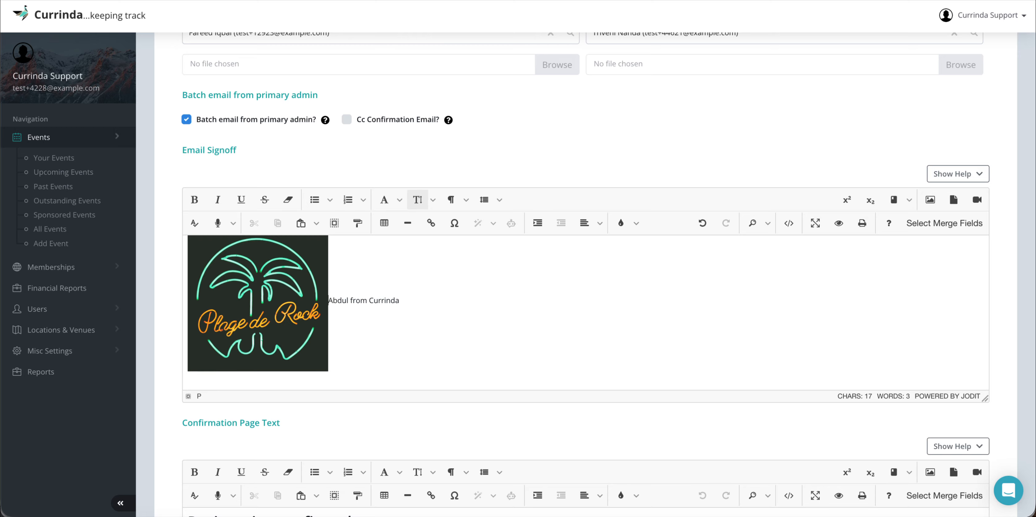
{"action": "left_click_drag", "start_coordinate": [328, 301], "coordinate": [399, 301]}
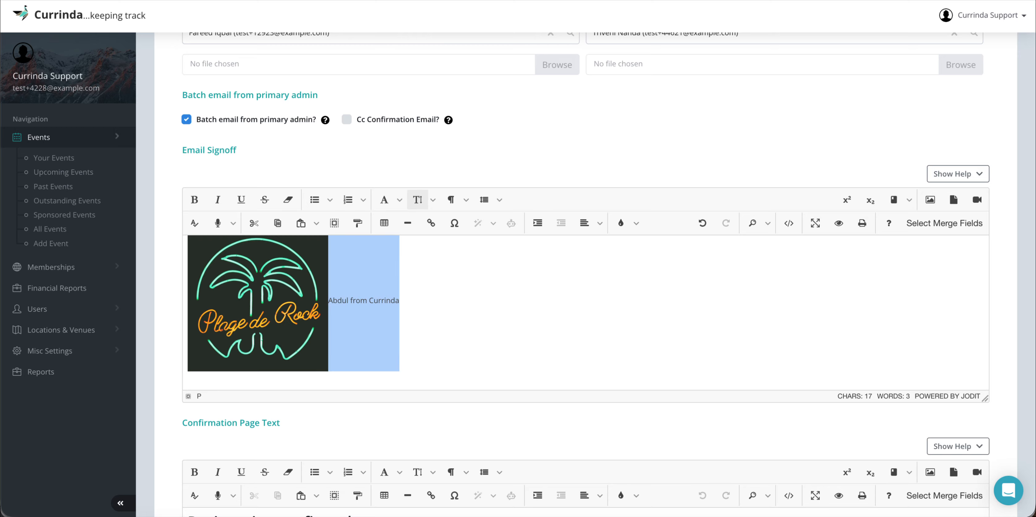
{"action": "key", "text": "BackSpace"}
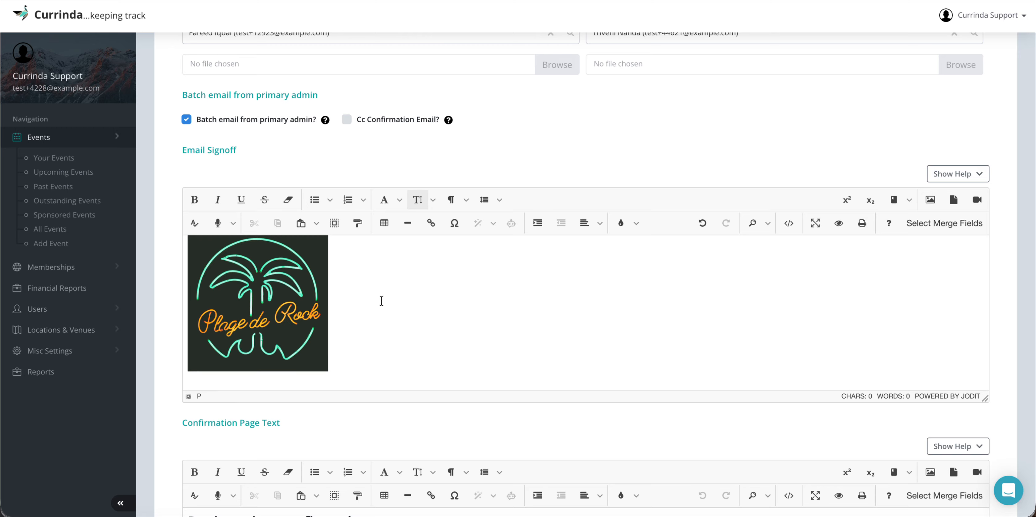
Step: Shrink the logo to a small thumbnail and retype the sign-off line above it
{"action": "left_click", "coordinate": [310, 334]}
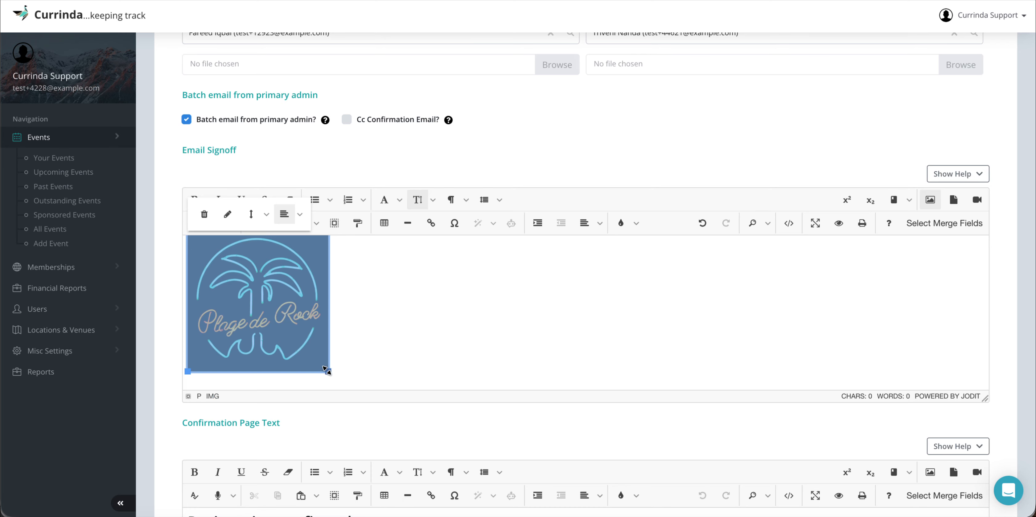
{"action": "left_click_drag", "start_coordinate": [326, 370], "coordinate": [257, 311]}
{"action": "left_click", "coordinate": [266, 318]}
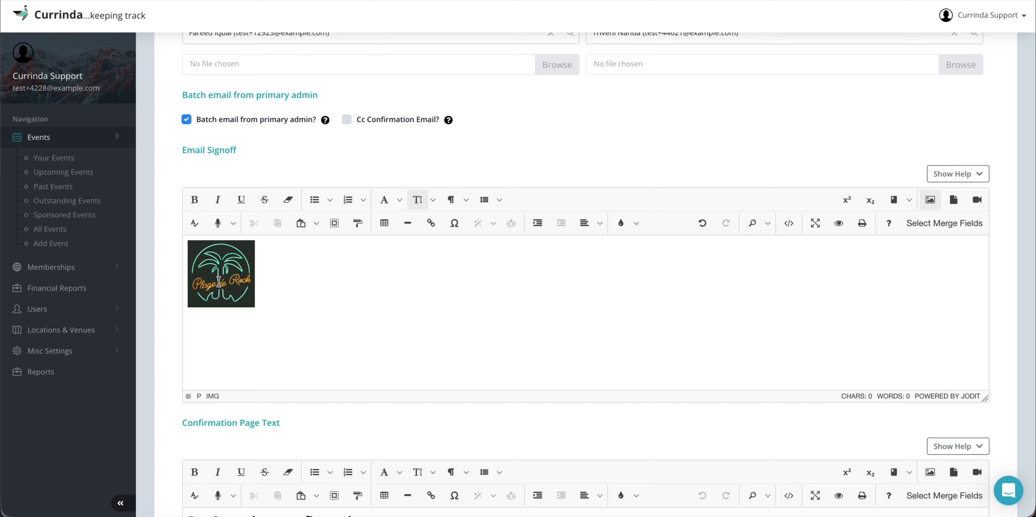
{"action": "left_click", "coordinate": [190, 288]}
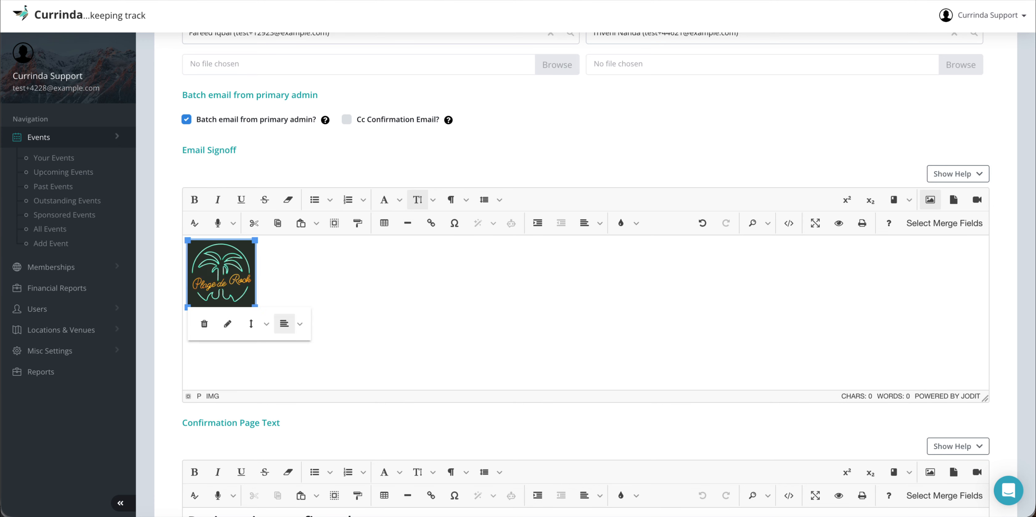
{"action": "key", "text": "Return"}
{"action": "key", "text": "Up"}
{"action": "type", "text": "Abdul from Currinda"}
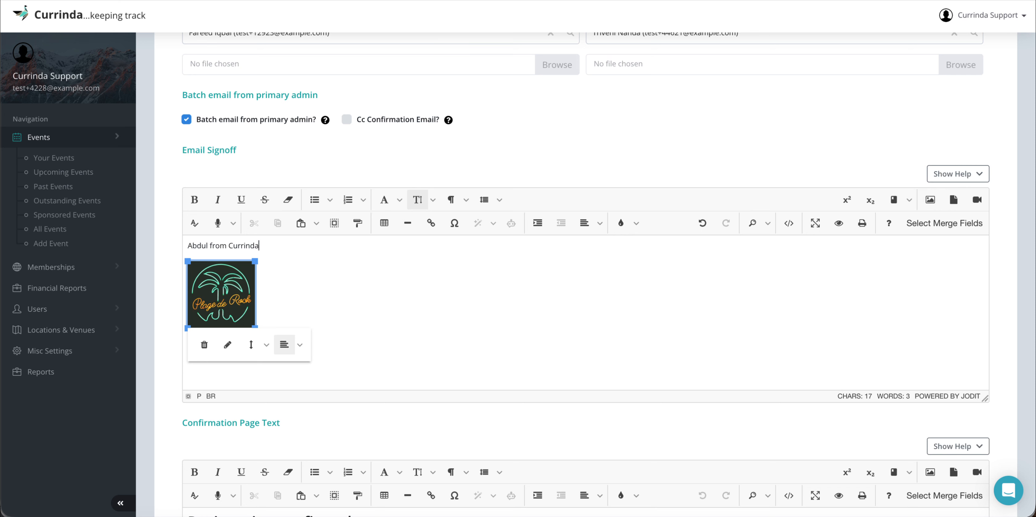
{"action": "left_click", "coordinate": [279, 284]}
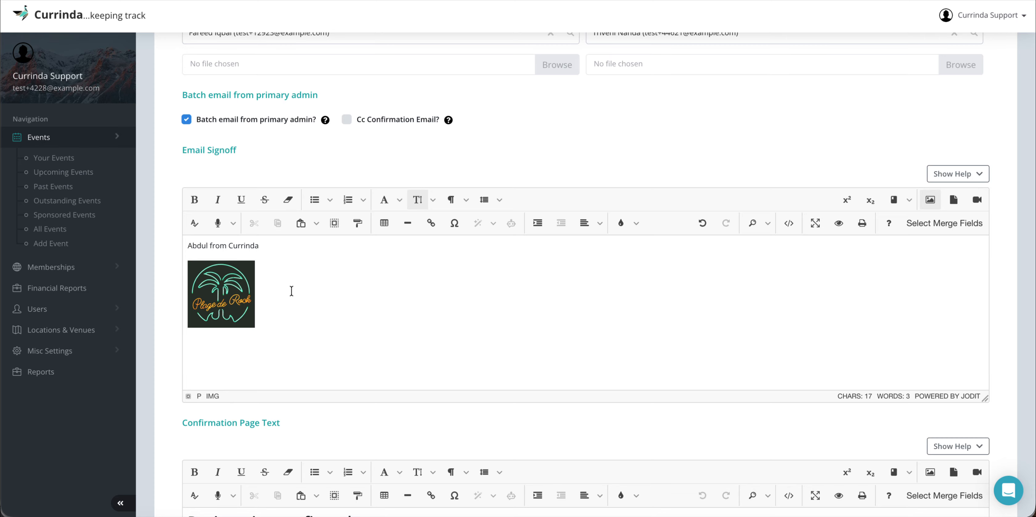
{"action": "scroll", "coordinate": [291, 291], "scroll_direction": "down", "scroll_amount": 4}
{"action": "scroll", "coordinate": [292, 289], "scroll_direction": "down", "scroll_amount": 2}
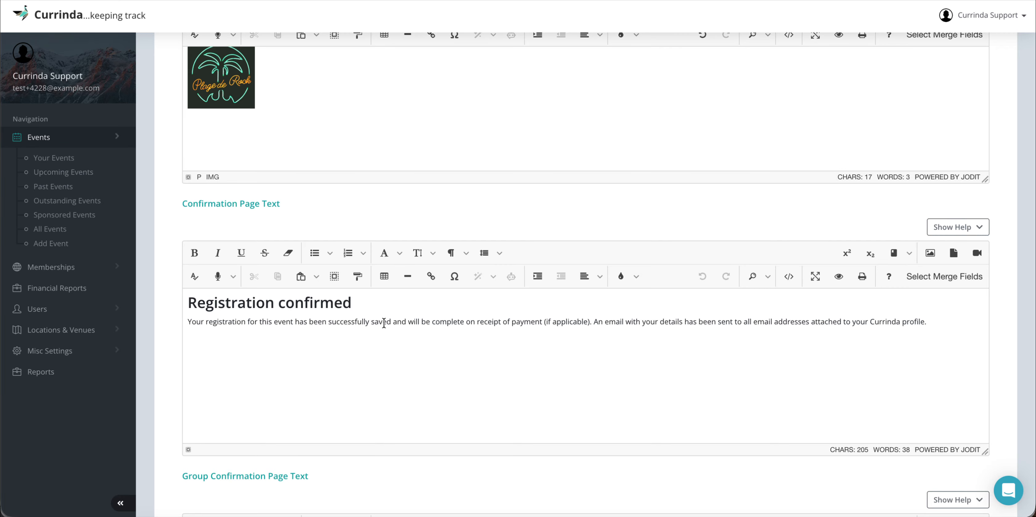
{"action": "scroll", "coordinate": [423, 349], "scroll_direction": "down", "scroll_amount": 4}
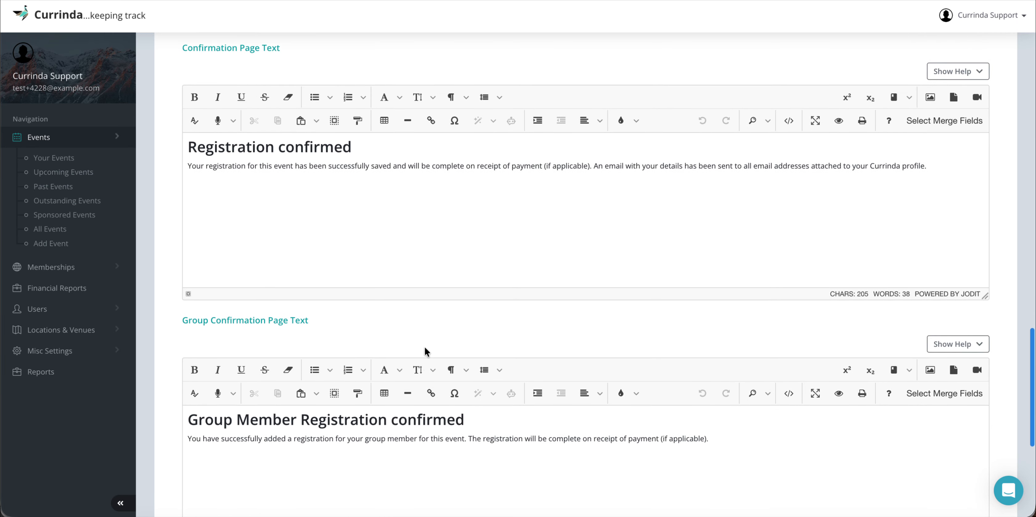
{"action": "scroll", "coordinate": [424, 348], "scroll_direction": "down", "scroll_amount": 1}
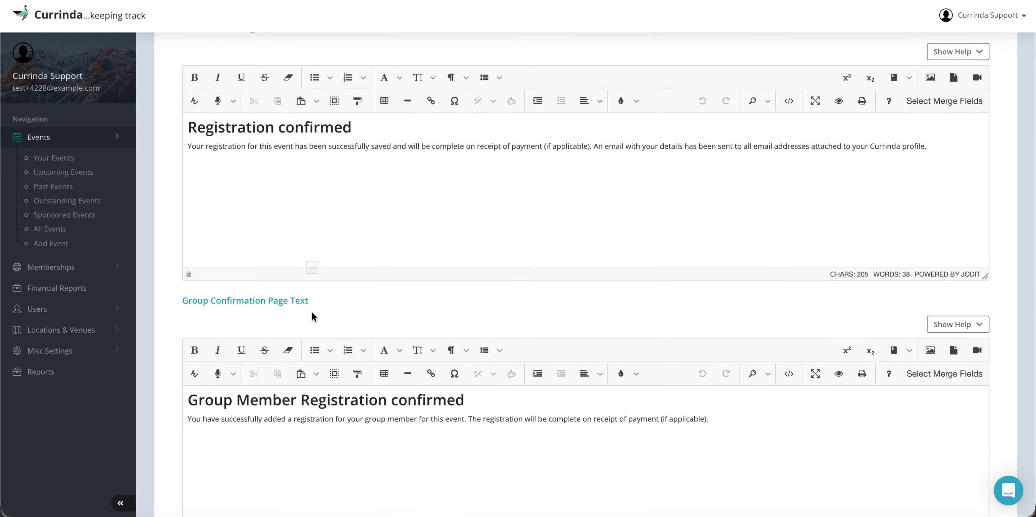
{"action": "scroll", "coordinate": [314, 316], "scroll_direction": "down", "scroll_amount": 2}
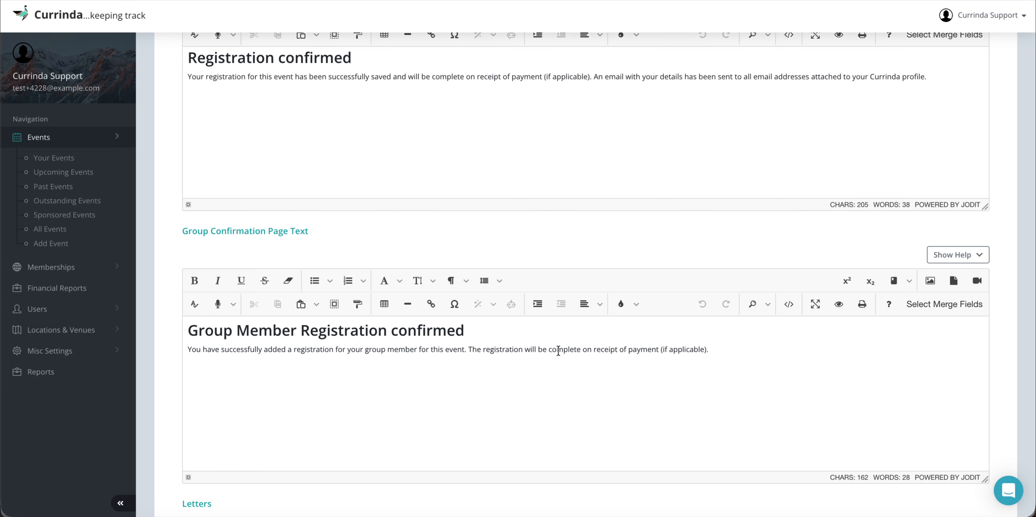
{"action": "left_click", "coordinate": [730, 349]}
{"action": "scroll", "coordinate": [730, 350], "scroll_direction": "down", "scroll_amount": 2}
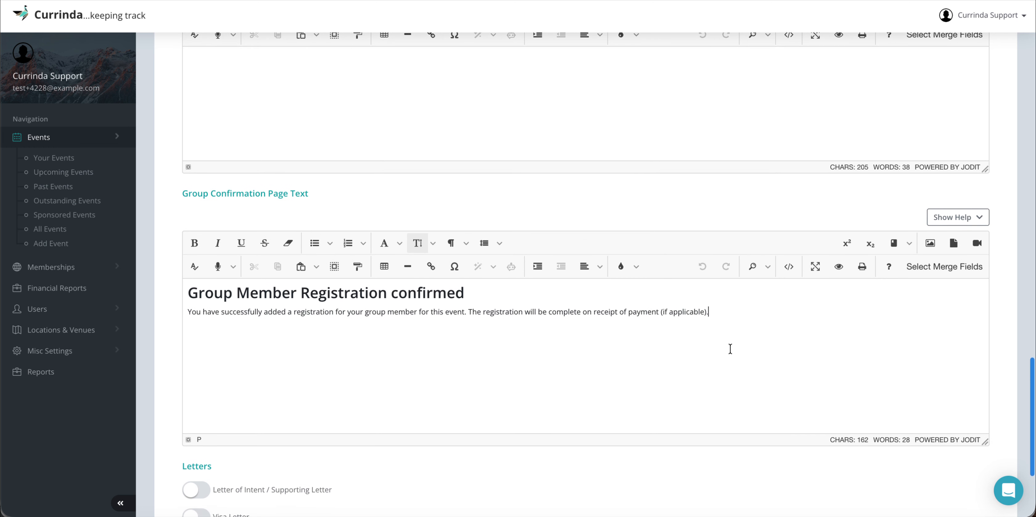
{"action": "scroll", "coordinate": [731, 349], "scroll_direction": "down", "scroll_amount": 4}
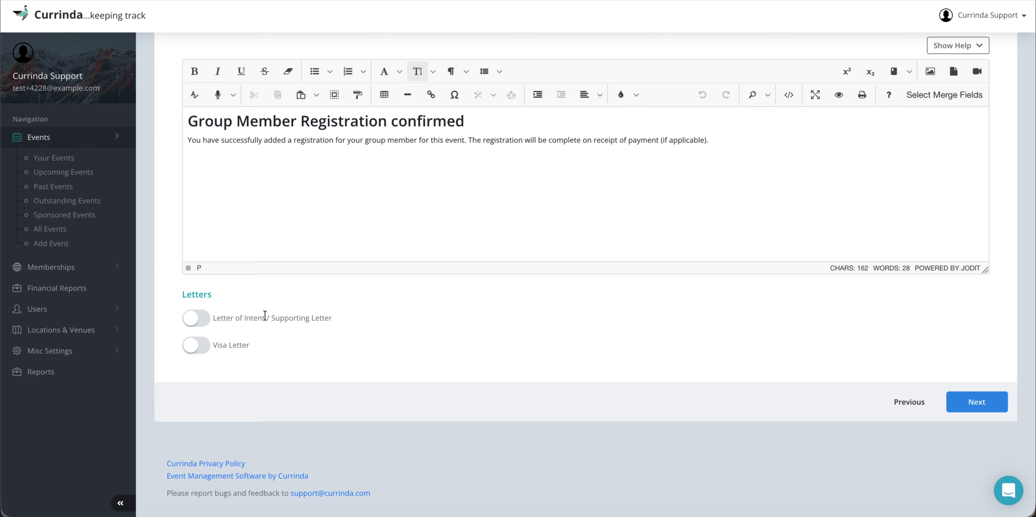
Step: Turn on the Letter of Intent / Supporting Letter, keeping its default text
{"action": "left_click", "coordinate": [199, 318]}
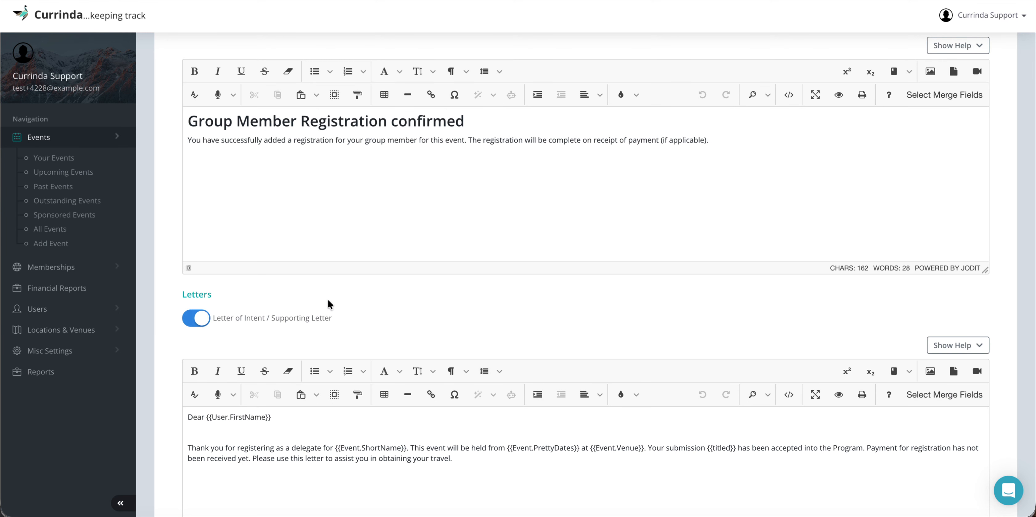
{"action": "scroll", "coordinate": [388, 310], "scroll_direction": "down", "scroll_amount": 3}
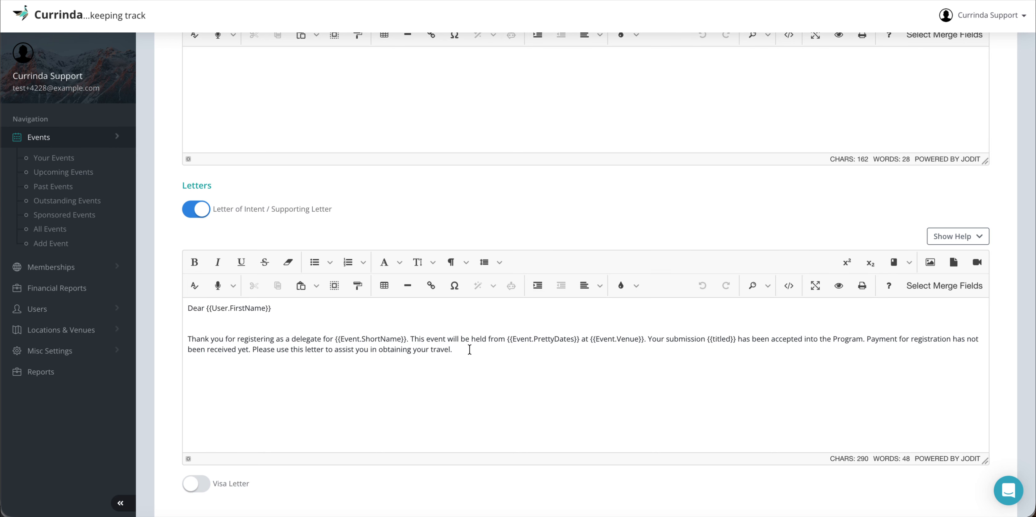
{"action": "left_click_drag", "start_coordinate": [455, 349], "coordinate": [186, 310]}
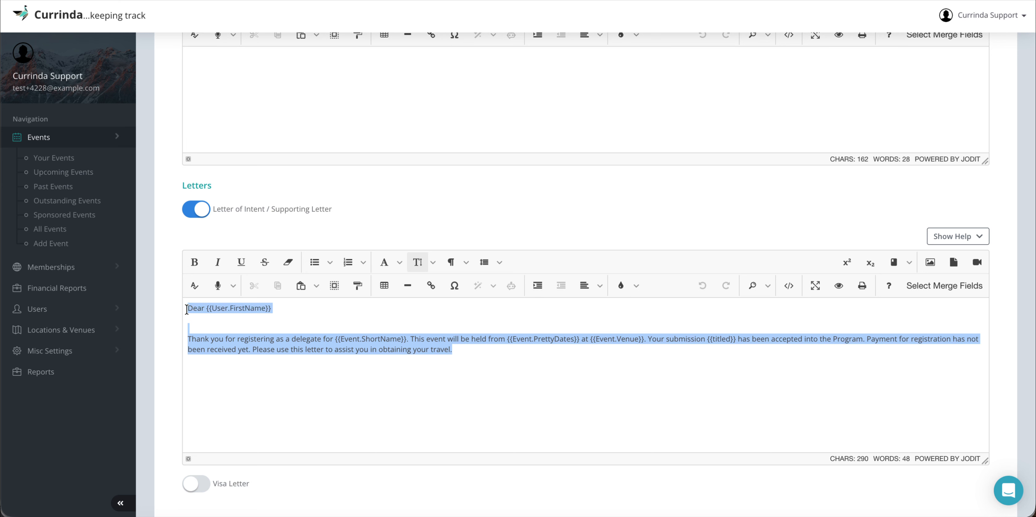
{"action": "left_click", "coordinate": [266, 322]}
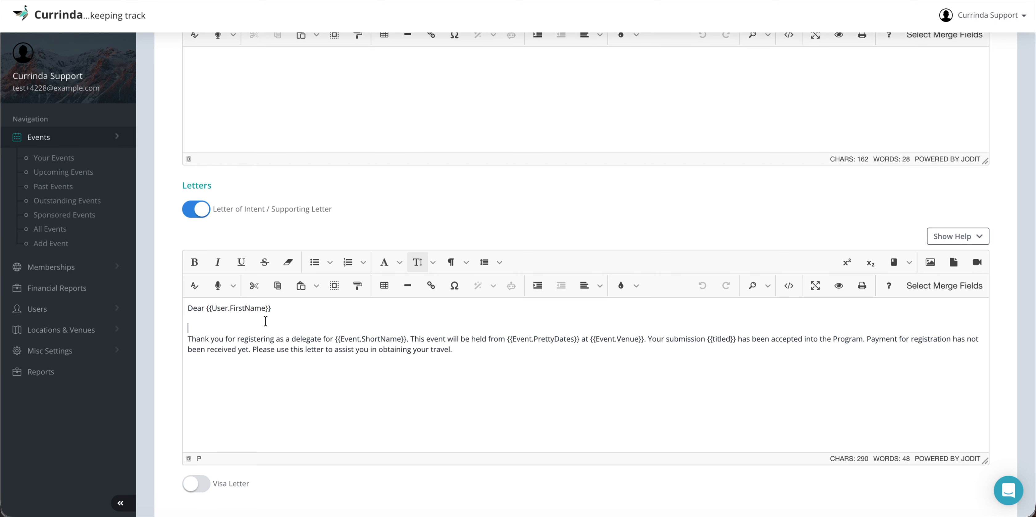
{"action": "left_click", "coordinate": [346, 233]}
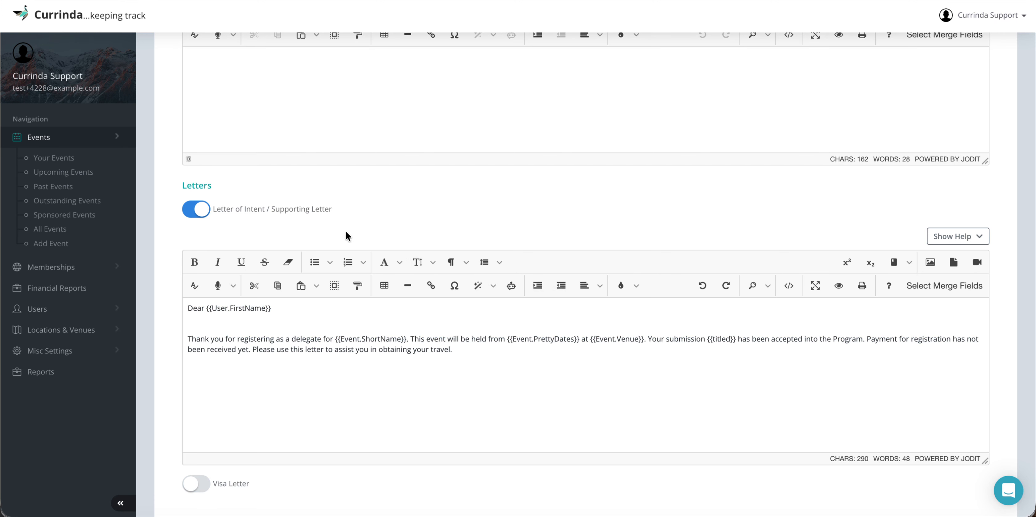
Step: Turn on the Visa Letter and review its default template text
{"action": "scroll", "coordinate": [345, 233], "scroll_direction": "down", "scroll_amount": 4}
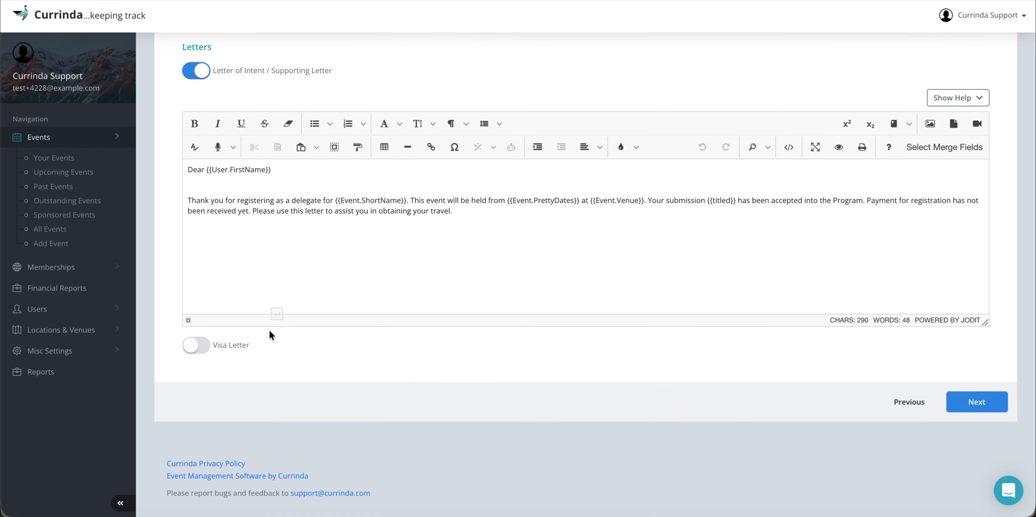
{"action": "left_click", "coordinate": [200, 344]}
{"action": "scroll", "coordinate": [325, 354], "scroll_direction": "down", "scroll_amount": 7}
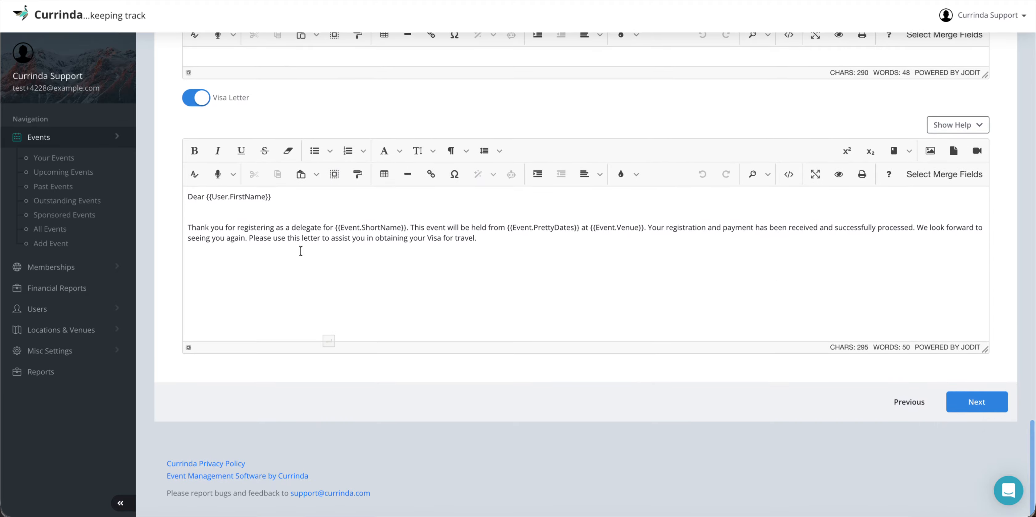
{"action": "left_click", "coordinate": [488, 242]}
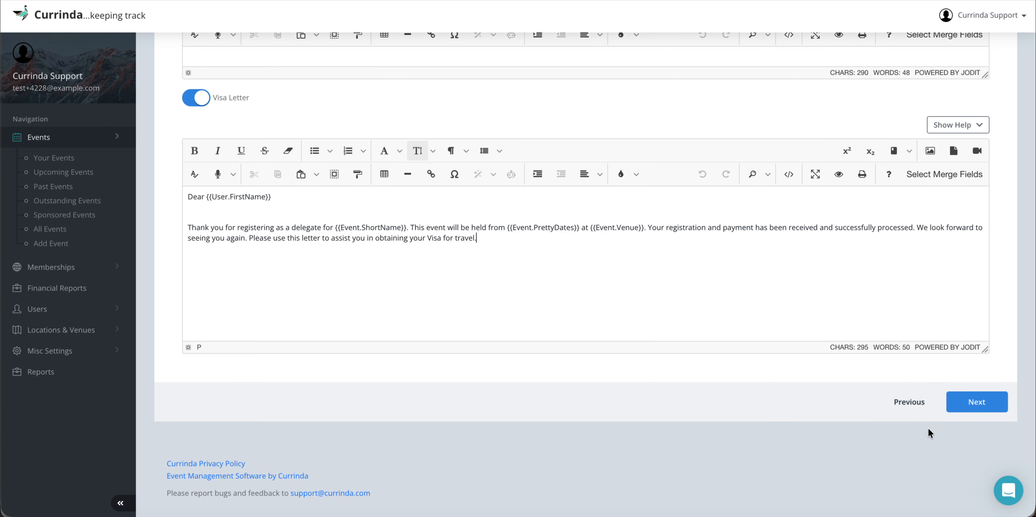
{"action": "scroll", "coordinate": [791, 380], "scroll_direction": "up", "scroll_amount": 20}
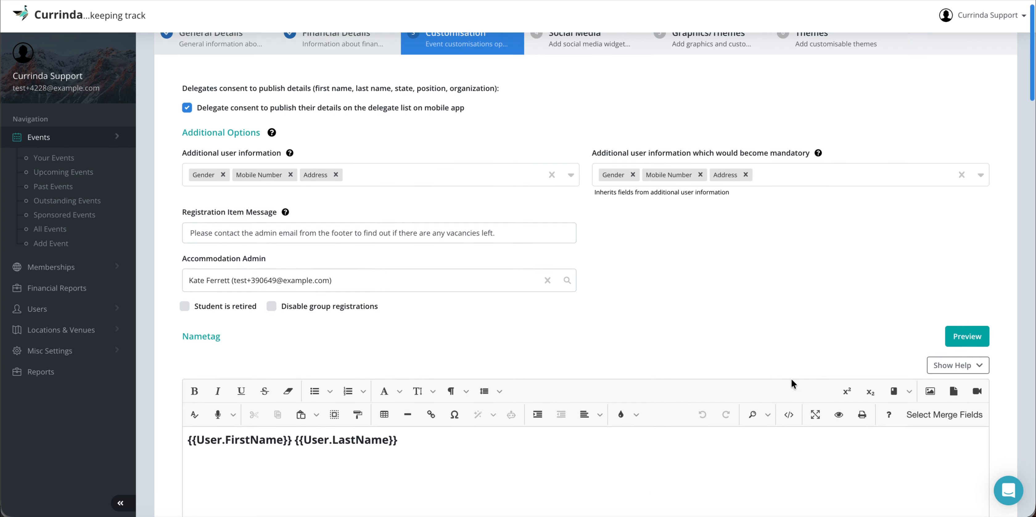
{"action": "scroll", "coordinate": [790, 383], "scroll_direction": "down", "scroll_amount": 20}
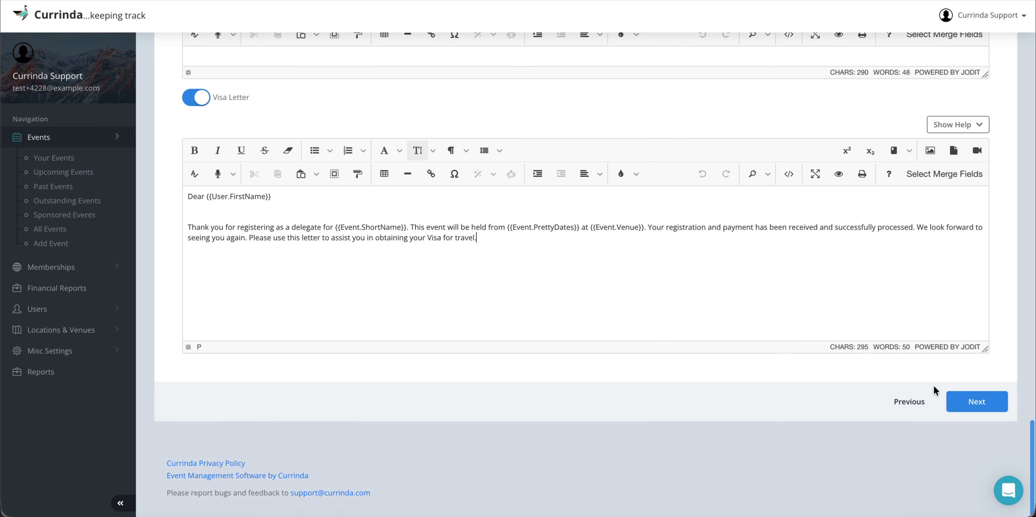
Step: Advance the event setup from Customisation to the Social Media step
{"action": "left_click", "coordinate": [974, 403]}
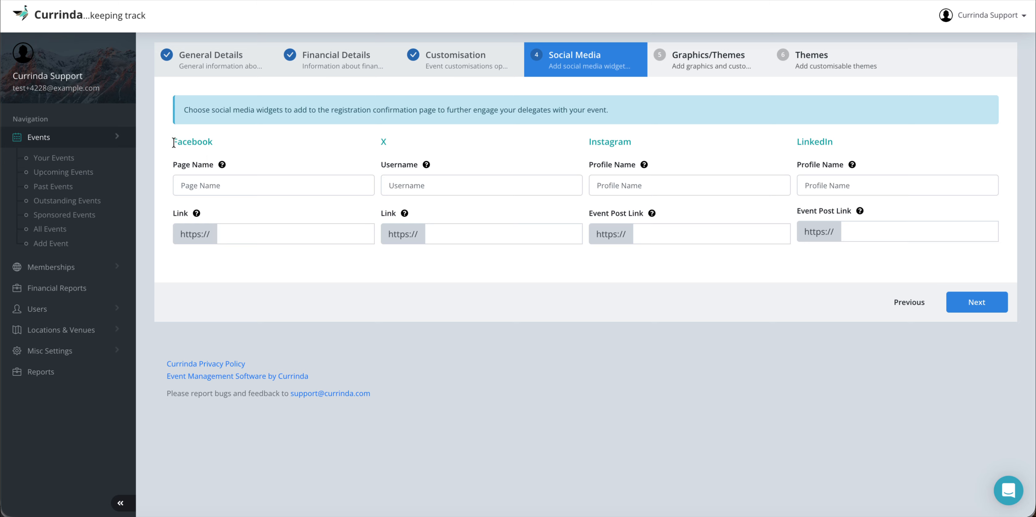
{"action": "left_click_drag", "start_coordinate": [173, 143], "coordinate": [223, 147]}
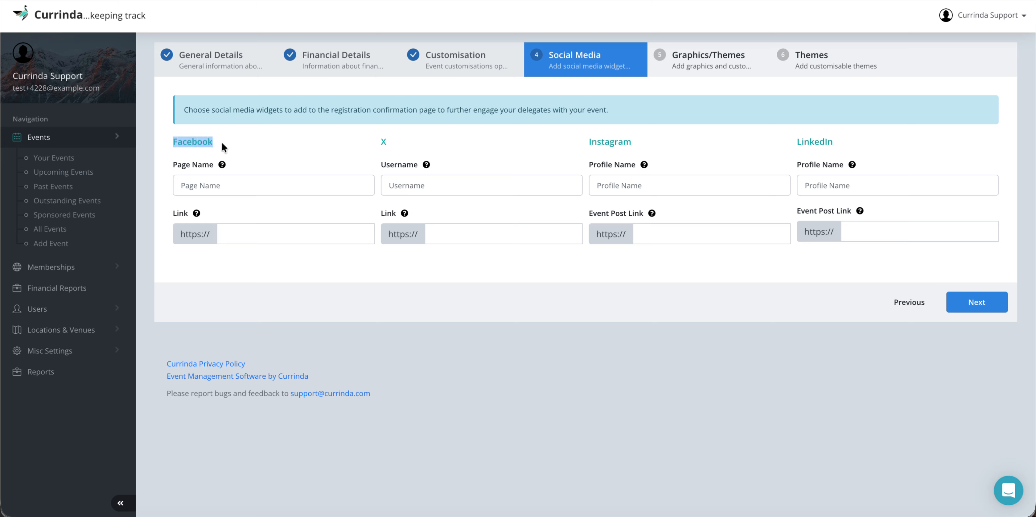
{"action": "left_click", "coordinate": [223, 157]}
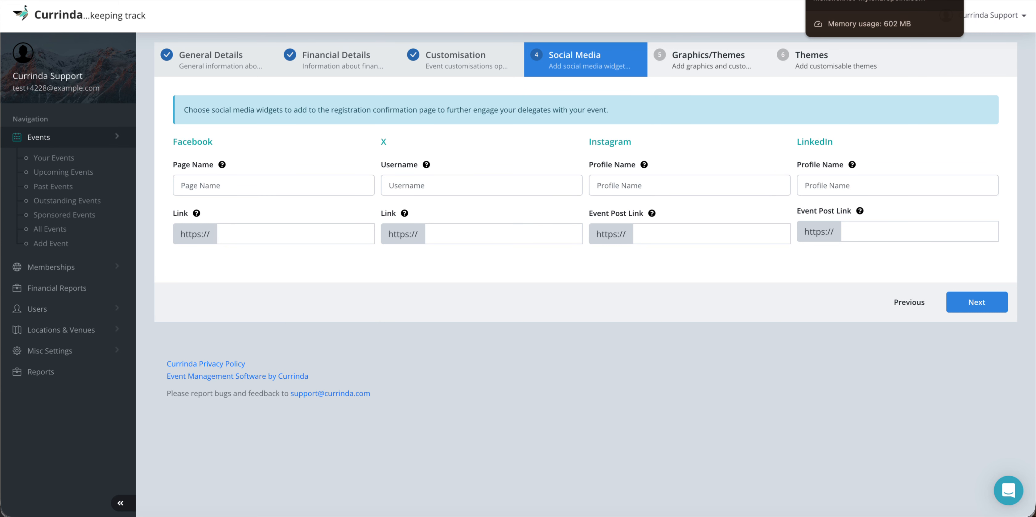
Step: Copy the Facebook page link from the Word notes and return to Currinda
{"action": "left_click", "coordinate": [852, 0]}
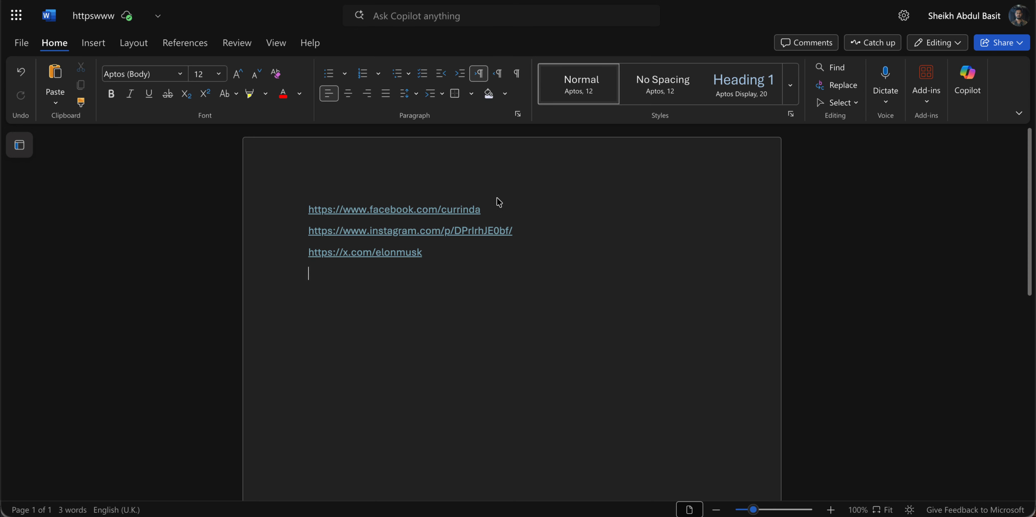
{"action": "left_click", "coordinate": [493, 207]}
{"action": "key", "text": "shift+Left"}
{"action": "key", "text": "shift+Left"}
{"action": "key", "text": "shift+Left"}
{"action": "key", "text": "shift+Left"}
{"action": "key", "text": "shift+Left"}
{"action": "key", "text": "shift+Left"}
{"action": "key", "text": "shift+Left"}
{"action": "key", "text": "shift+Left"}
{"action": "key", "text": "shift+Left"}
{"action": "key", "text": "shift+Left"}
{"action": "key", "text": "shift+Left"}
{"action": "key", "text": "shift+Left"}
{"action": "key", "text": "shift+Left"}
{"action": "key", "text": "shift+Left"}
{"action": "key", "text": "shift+Left"}
{"action": "key", "text": "shift+Left"}
{"action": "key", "text": "shift+Left"}
{"action": "key", "text": "shift+Left"}
{"action": "key", "text": "shift+Left"}
{"action": "key", "text": "shift+Left"}
{"action": "key", "text": "ctrl+c"}
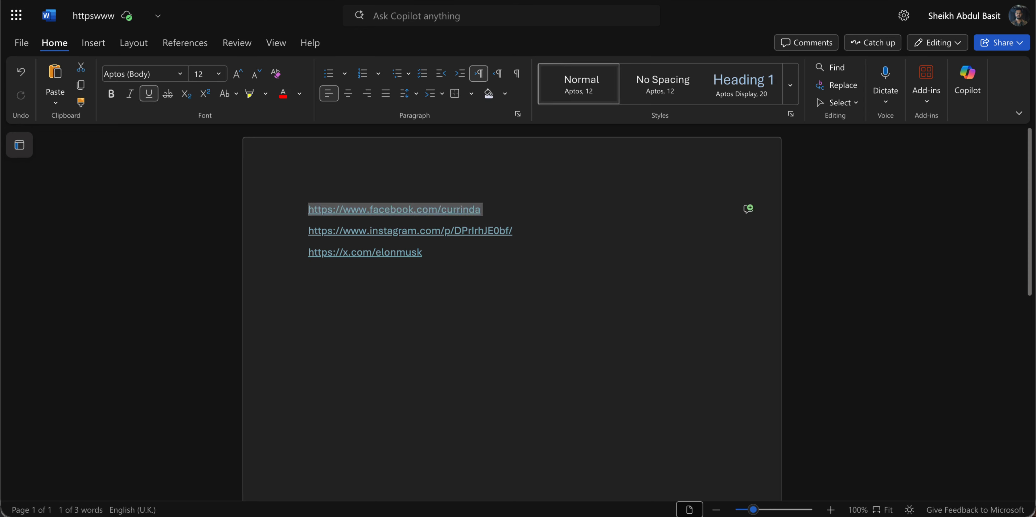
{"action": "left_click", "coordinate": [246, 0]}
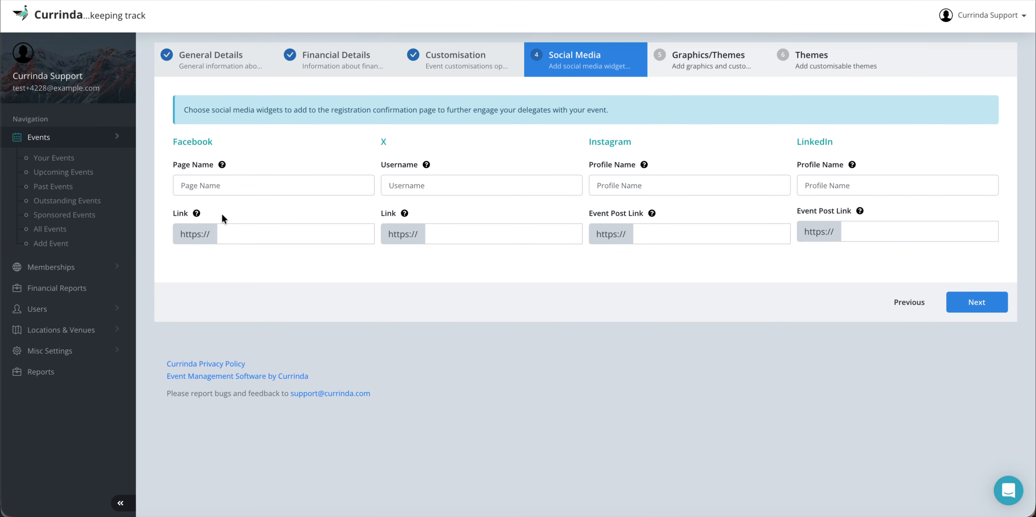
{"action": "left_click", "coordinate": [201, 182]}
{"action": "type", "text": "Currinda"}
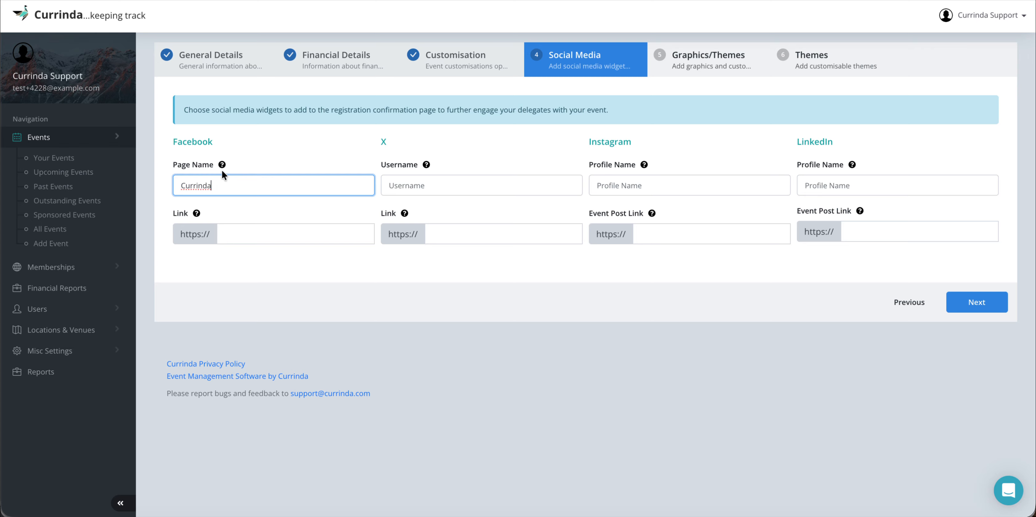
{"action": "mouse_move", "coordinate": [222, 165]}
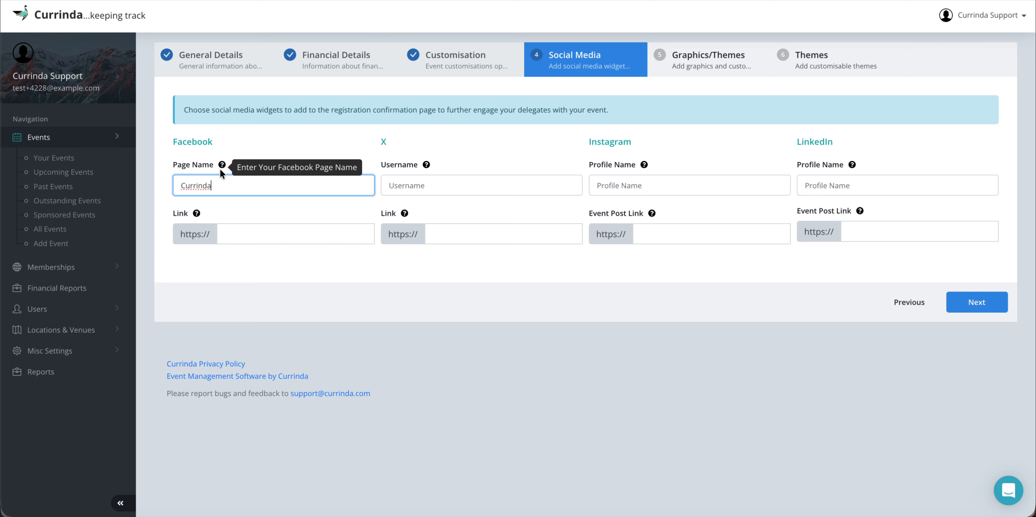
{"action": "mouse_move", "coordinate": [198, 212]}
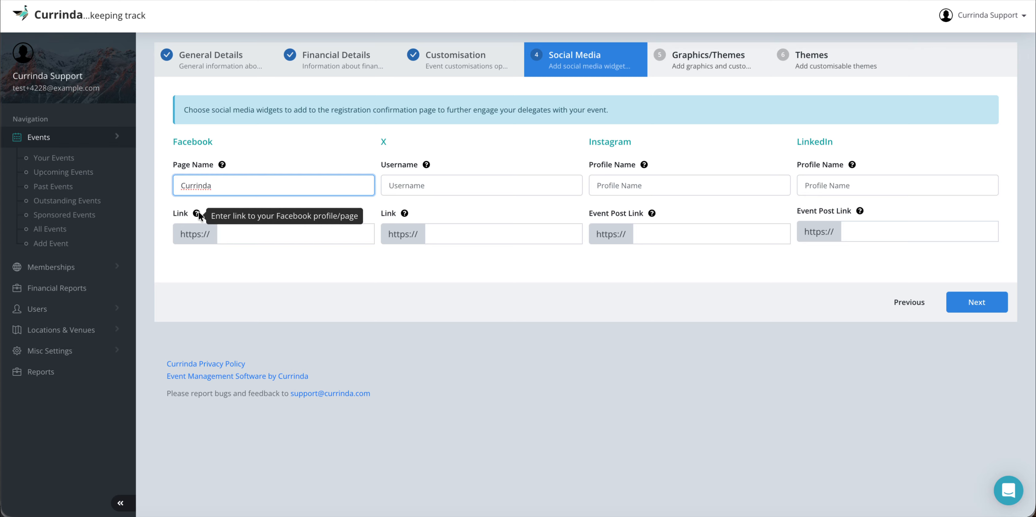
{"action": "left_click", "coordinate": [254, 227]}
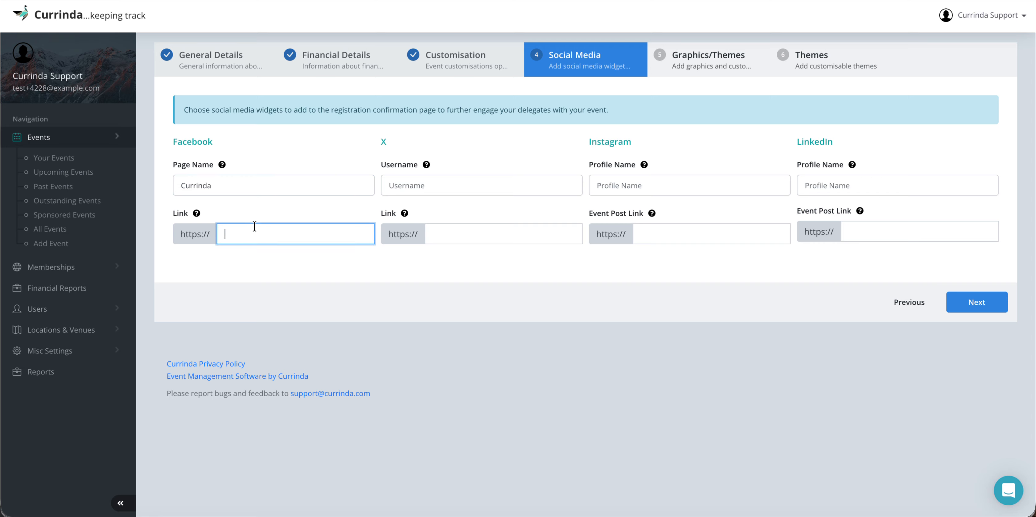
{"action": "key", "text": "ctrl+v"}
{"action": "key", "text": "alt+Left"}
{"action": "key", "text": "alt+Left"}
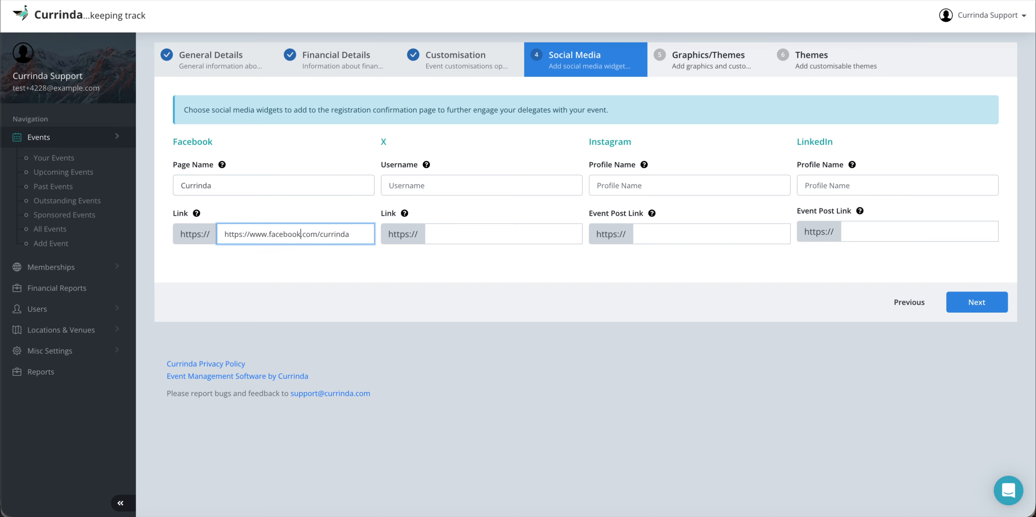
{"action": "key", "text": "alt+Left"}
{"action": "key", "text": "Left"}
{"action": "key", "text": "Left"}
{"action": "key", "text": "BackSpace"}
{"action": "key", "text": "BackSpace"}
{"action": "key", "text": "BackSpace"}
{"action": "key", "text": "BackSpace"}
{"action": "key", "text": "BackSpace"}
{"action": "key", "text": "BackSpace"}
{"action": "key", "text": "BackSpace"}
{"action": "key", "text": "BackSpace"}
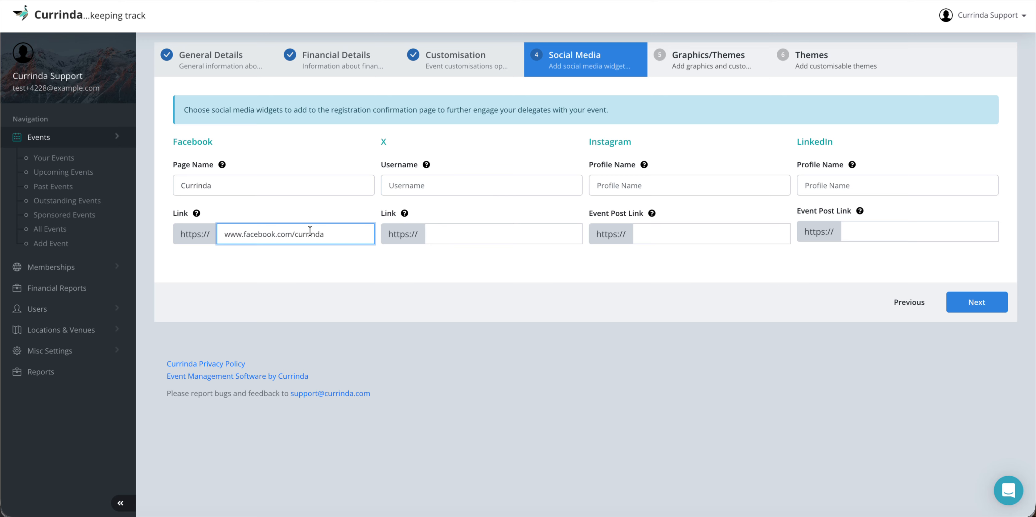
{"action": "left_click", "coordinate": [415, 137]}
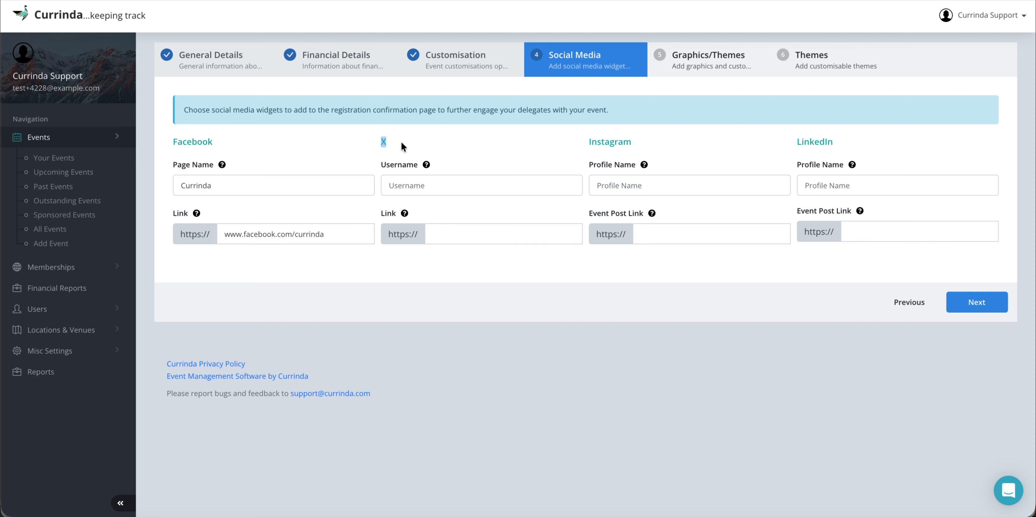
{"action": "left_click", "coordinate": [402, 143]}
{"action": "key", "text": "ctrl+Tab"}
Step: Copy the X profile link from the Word notes and switch back to Currinda
{"action": "left_click", "coordinate": [439, 252]}
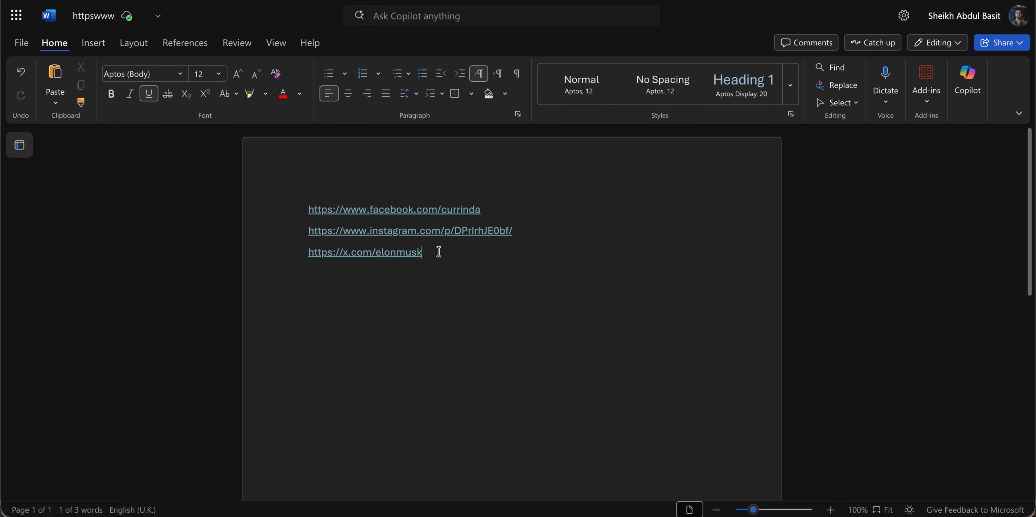
{"action": "key", "text": "ctrl+shift+Left"}
{"action": "key", "text": "ctrl+shift+Left"}
{"action": "key", "text": "ctrl+shift+Left"}
{"action": "key", "text": "ctrl+shift+Left"}
{"action": "key", "text": "ctrl+shift+Left"}
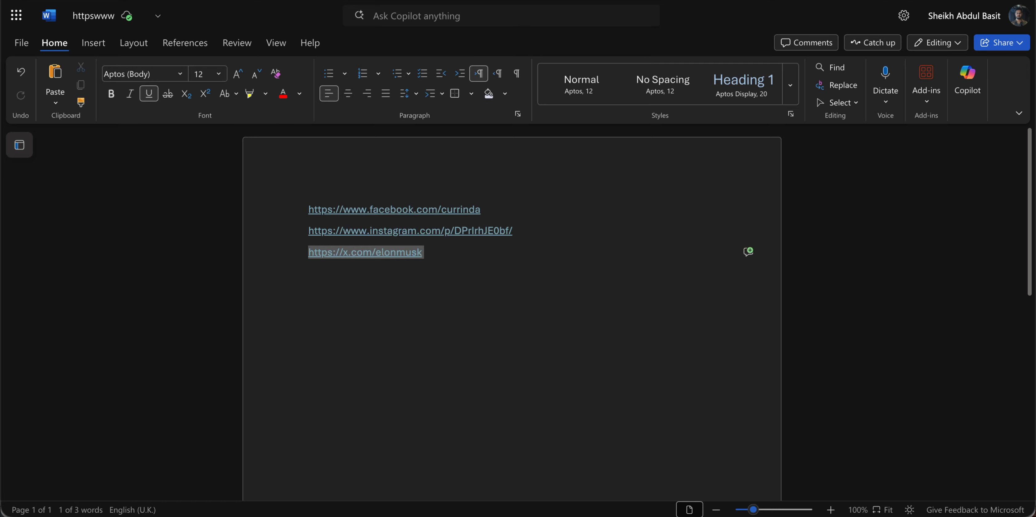
{"action": "key", "text": "Right"}
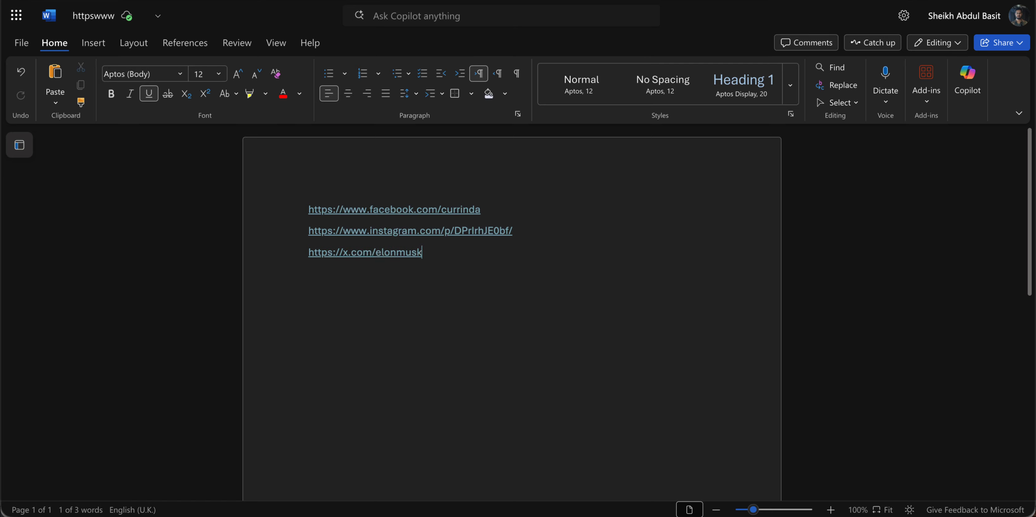
{"action": "key", "text": "ctrl+shift+Left"}
{"action": "key", "text": "ctrl+shift+Left"}
{"action": "key", "text": "ctrl+shift+Left"}
{"action": "key", "text": "ctrl+shift+Left"}
{"action": "key", "text": "ctrl+shift+Left"}
{"action": "key", "text": "ctrl+c"}
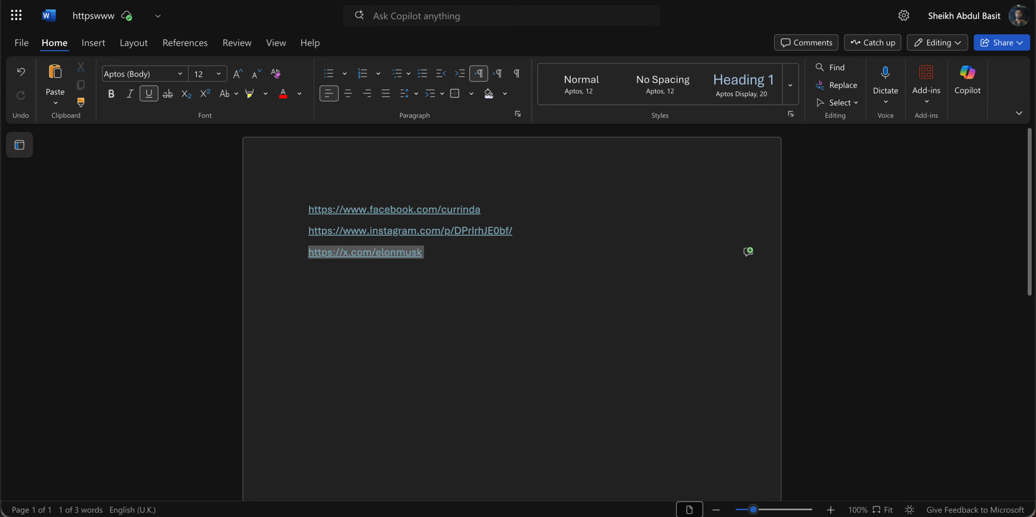
{"action": "key", "text": "alt+Tab"}
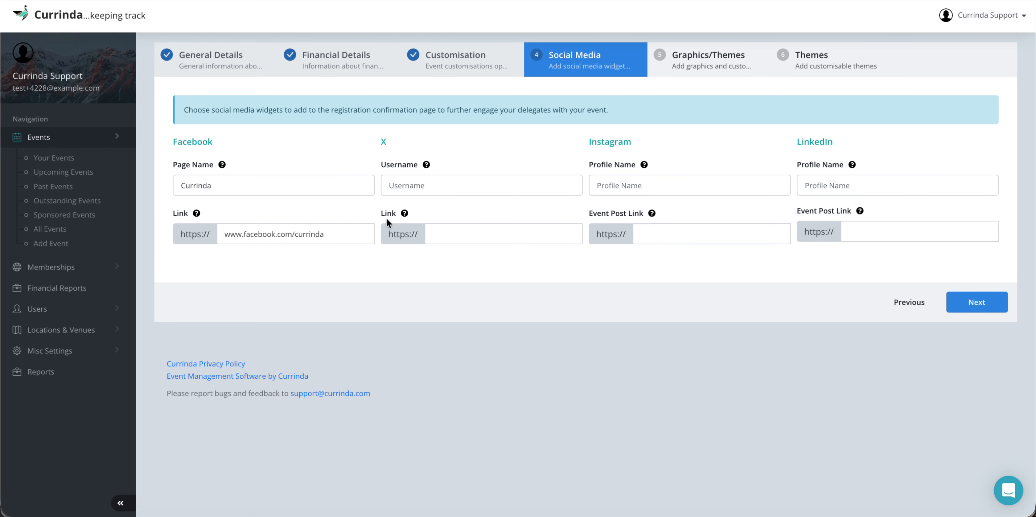
{"action": "left_click", "coordinate": [447, 229]}
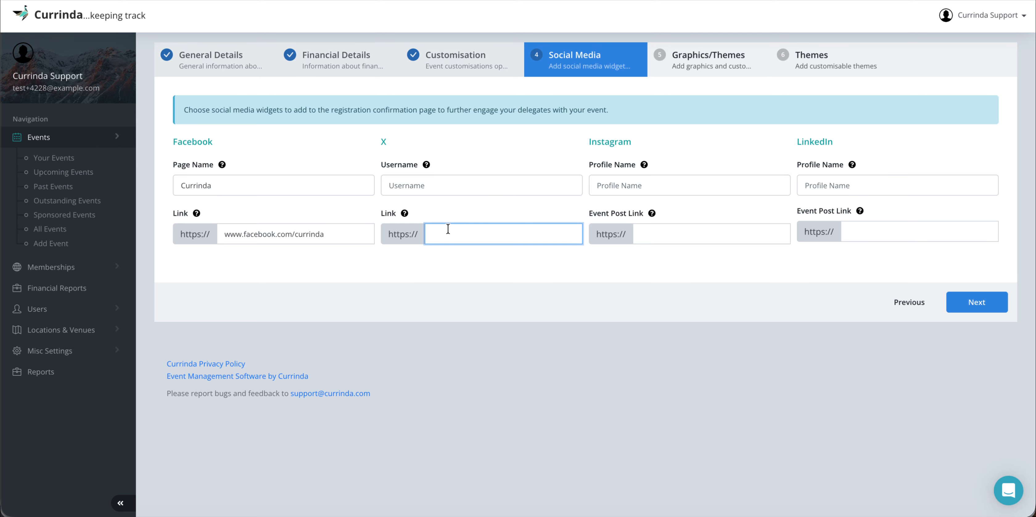
{"action": "key", "text": "ctrl+v"}
{"action": "left_click", "coordinate": [458, 233]}
{"action": "key", "text": "BackSpace"}
{"action": "key", "text": "BackSpace"}
{"action": "key", "text": "BackSpace"}
{"action": "key", "text": "BackSpace"}
{"action": "key", "text": "BackSpace"}
{"action": "key", "text": "BackSpace"}
{"action": "key", "text": "BackSpace"}
{"action": "key", "text": "BackSpace"}
{"action": "left_click", "coordinate": [454, 181]}
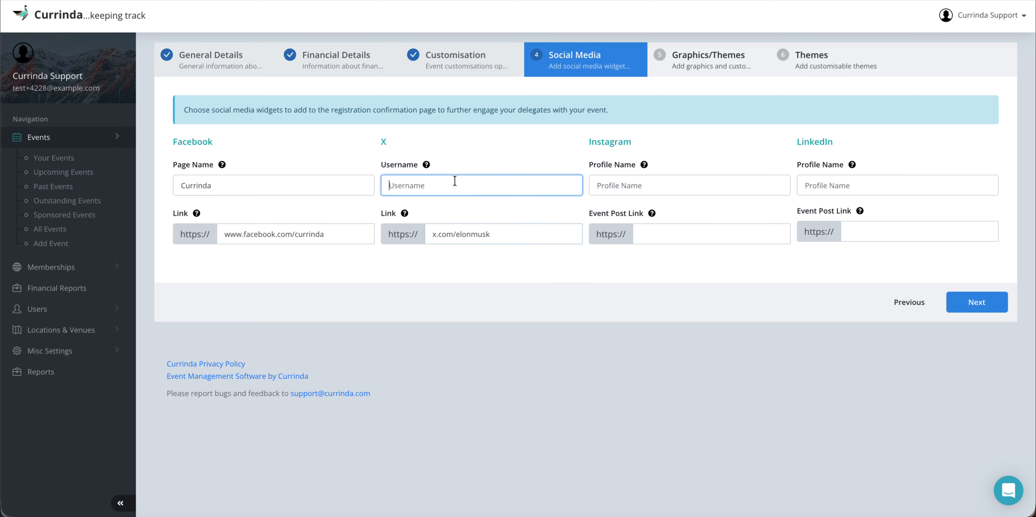
{"action": "type", "text": "Elon Musk"}
{"action": "left_click", "coordinate": [660, 147]}
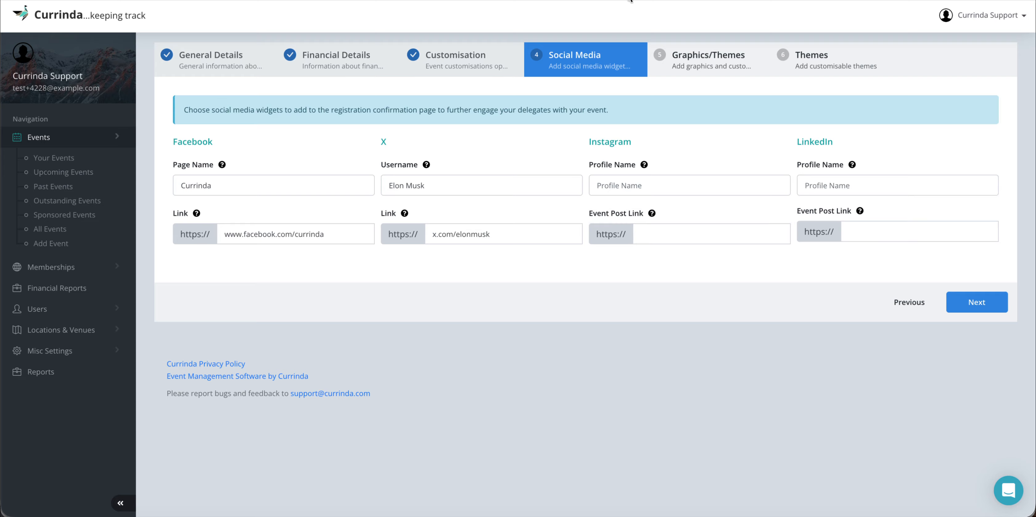
Step: Copy the Instagram post link from the saved-links document
{"action": "left_click", "coordinate": [848, 1]}
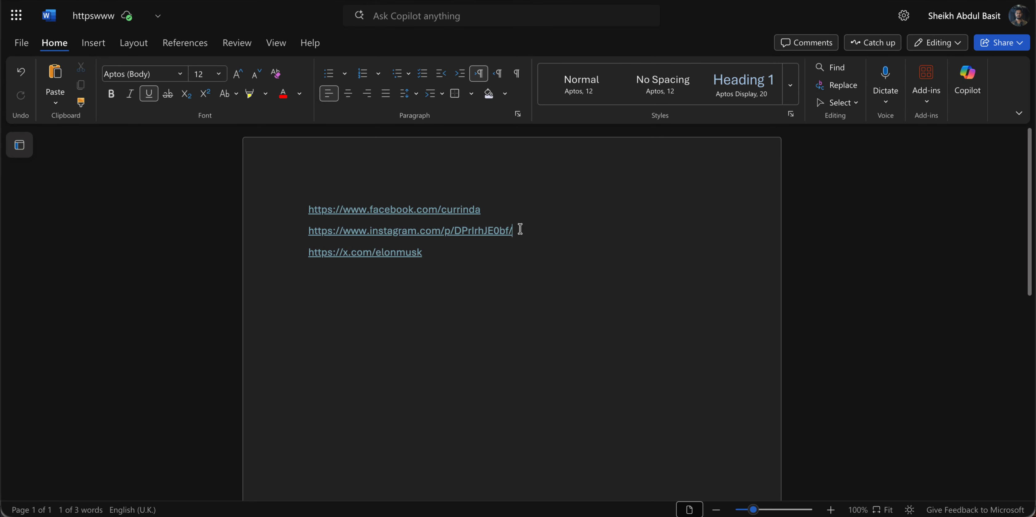
{"action": "left_click_drag", "start_coordinate": [513, 230], "coordinate": [308, 230]}
{"action": "key", "text": "ctrl+c"}
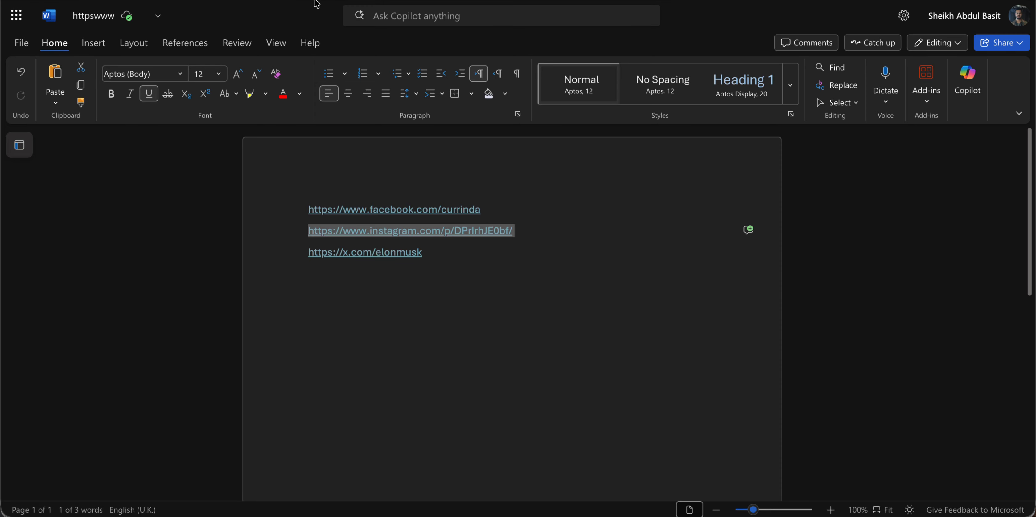
{"action": "key", "text": "alt+Tab"}
{"action": "left_click", "coordinate": [652, 237]}
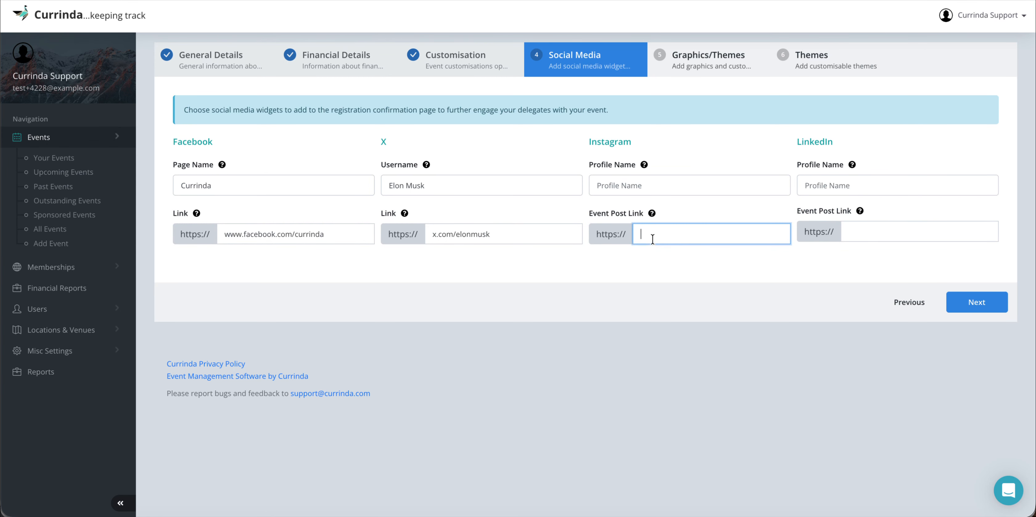
{"action": "key", "text": "ctrl+v"}
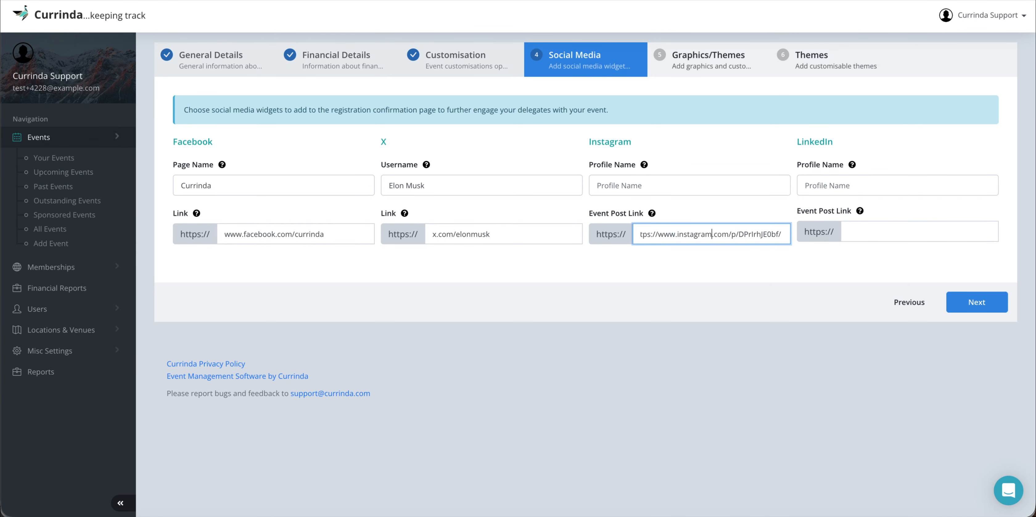
{"action": "key", "text": "BackSpace"}
{"action": "key", "text": "BackSpace"}
{"action": "key", "text": "BackSpace"}
{"action": "key", "text": "BackSpace"}
{"action": "key", "text": "BackSpace"}
{"action": "key", "text": "BackSpace"}
{"action": "key", "text": "BackSpace"}
{"action": "key", "text": "BackSpace"}
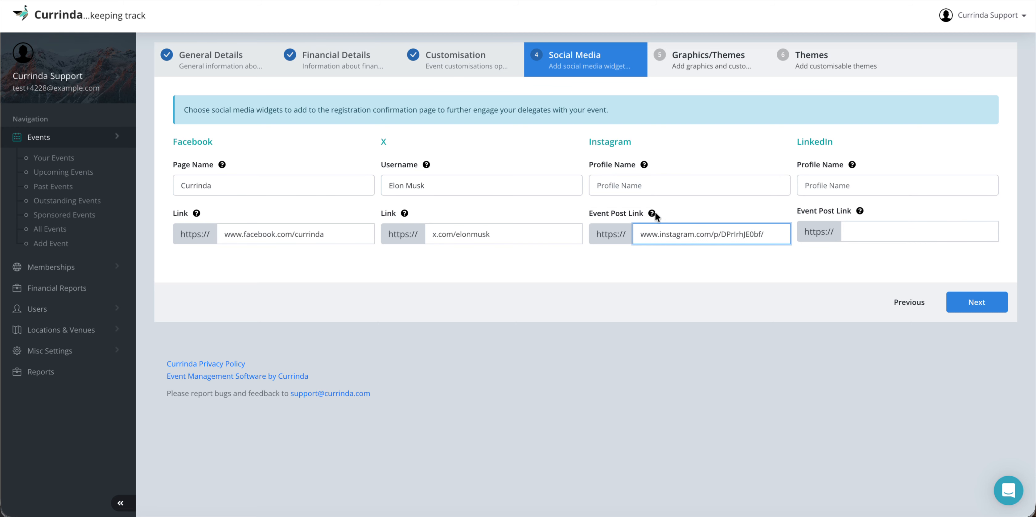
{"action": "left_click", "coordinate": [637, 187]}
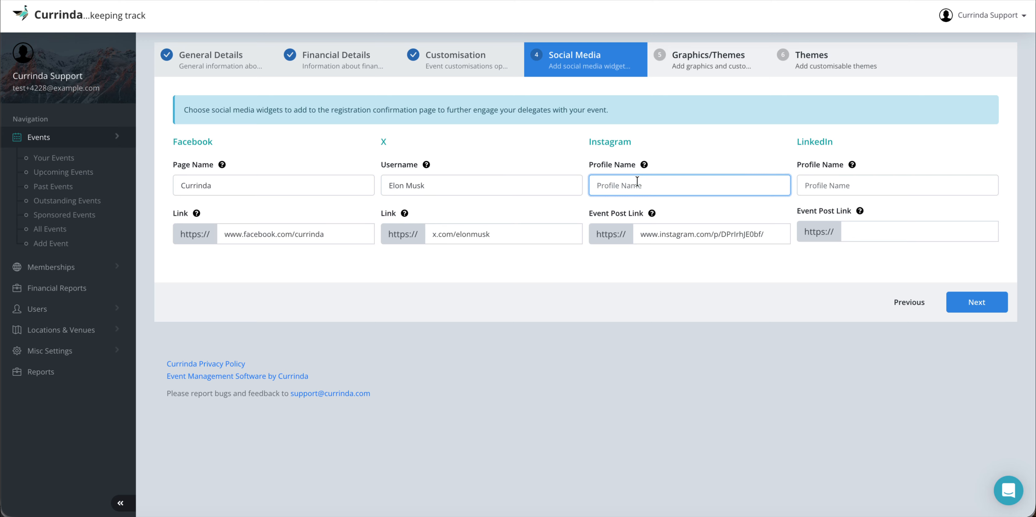
{"action": "type", "text": "Currinda"}
{"action": "left_click", "coordinate": [870, 139]}
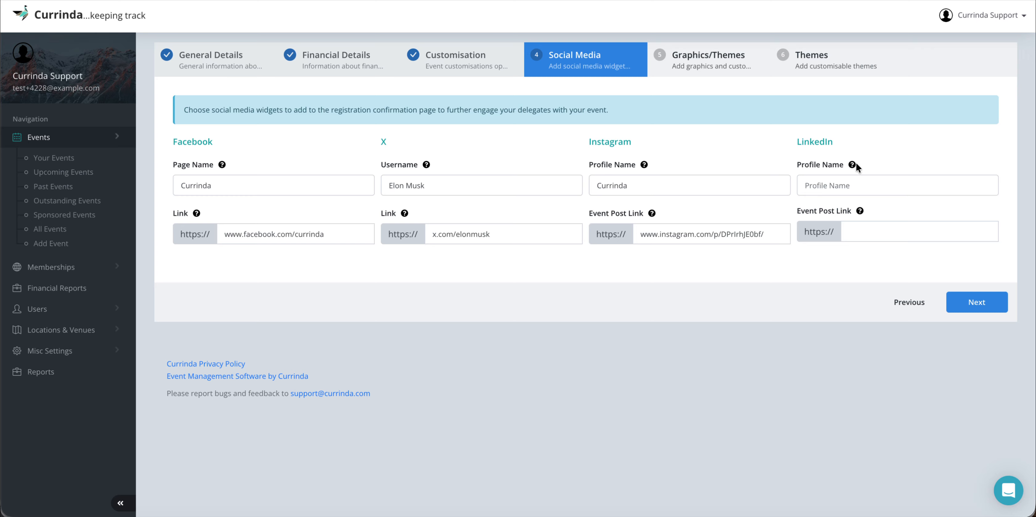
{"action": "mouse_move", "coordinate": [859, 214]}
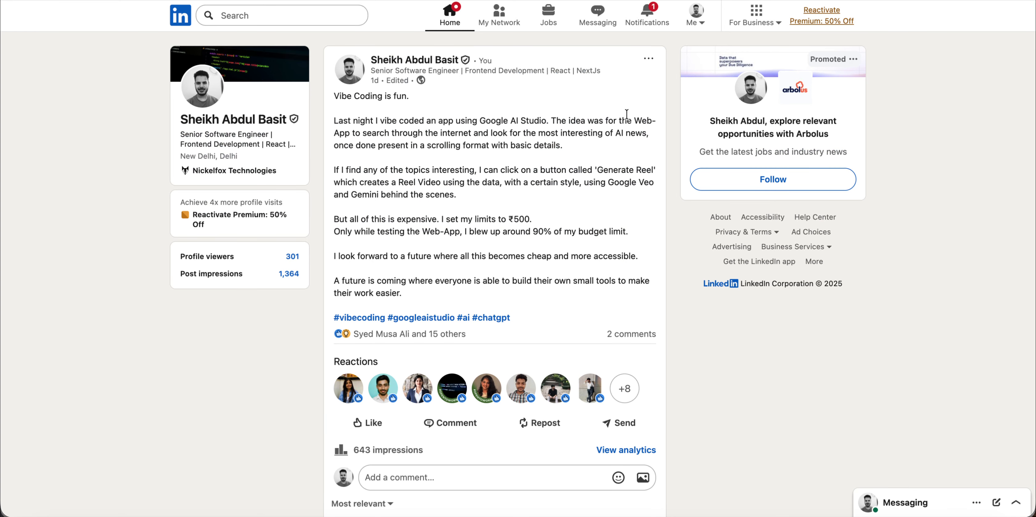
Step: Open Embed this post from the vibe coding post's ••• menu
{"action": "left_click", "coordinate": [650, 61]}
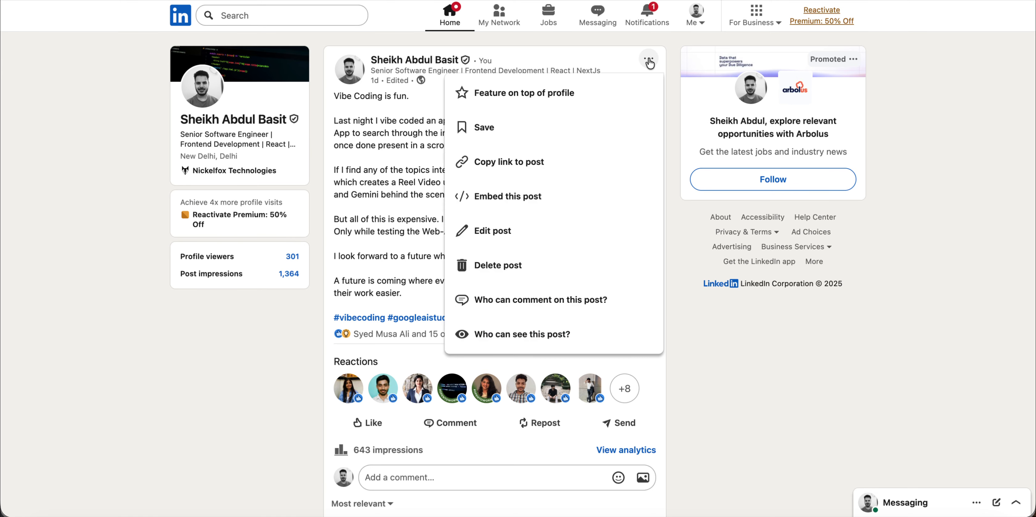
{"action": "left_click", "coordinate": [517, 198]}
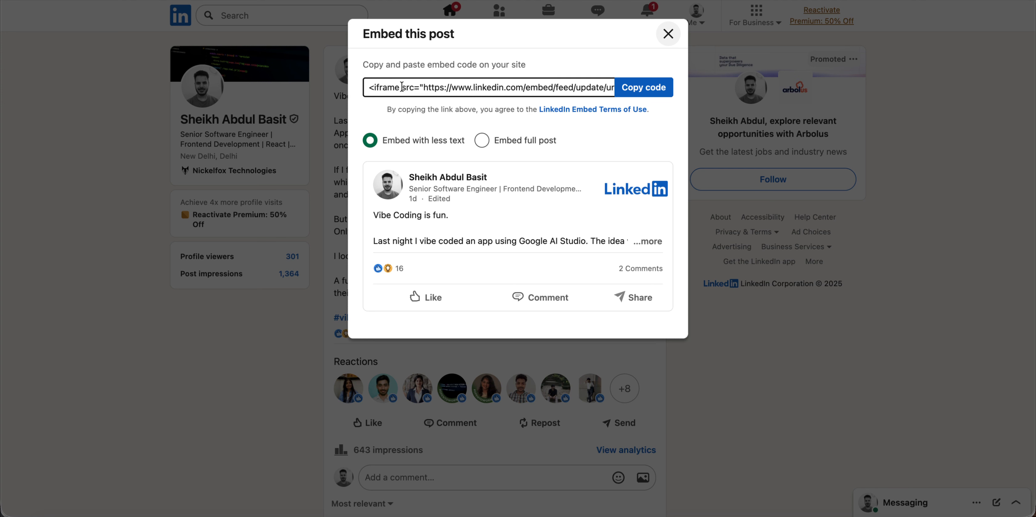
Step: Select the LinkedIn post's iframe embed code from its web address through the end
{"action": "left_click", "coordinate": [423, 89]}
{"action": "left_click", "coordinate": [423, 89]}
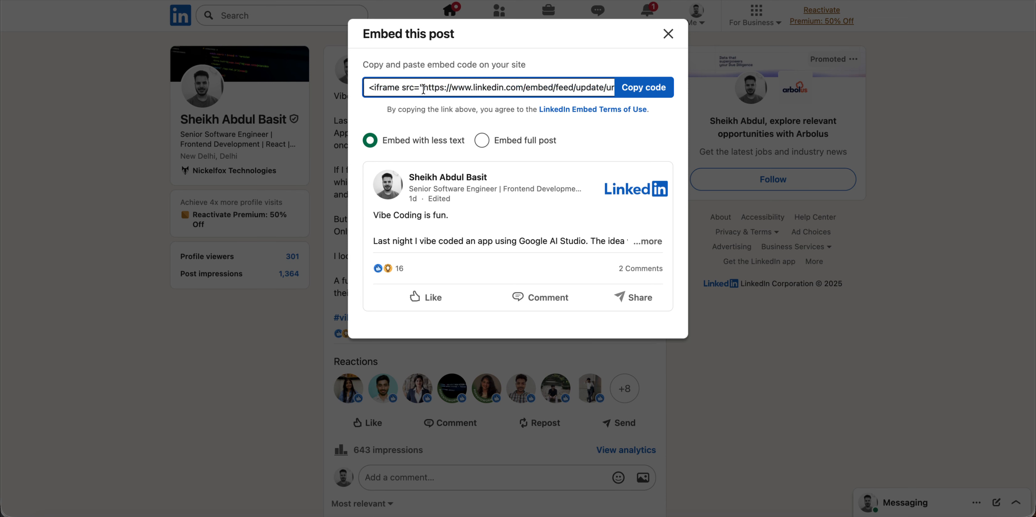
{"action": "key", "text": "Right"}
{"action": "key", "text": "Right"}
{"action": "key", "text": "Right"}
{"action": "key", "text": "Right"}
{"action": "key", "text": "Right"}
{"action": "left_click_drag", "start_coordinate": [443, 87], "coordinate": [576, 87]}
{"action": "key", "text": "alt+shift+Right"}
{"action": "key", "text": "alt+shift+Right"}
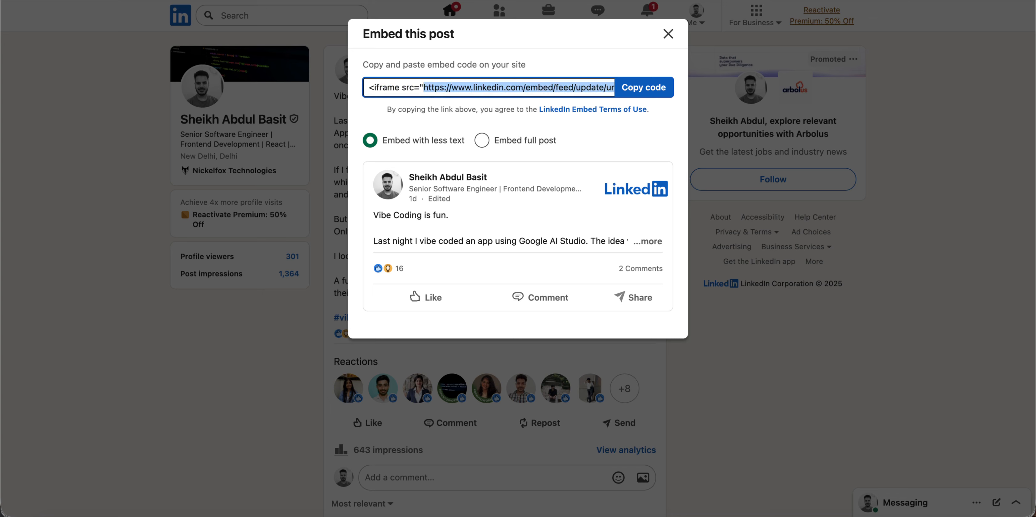
{"action": "key", "text": "alt+shift+Right"}
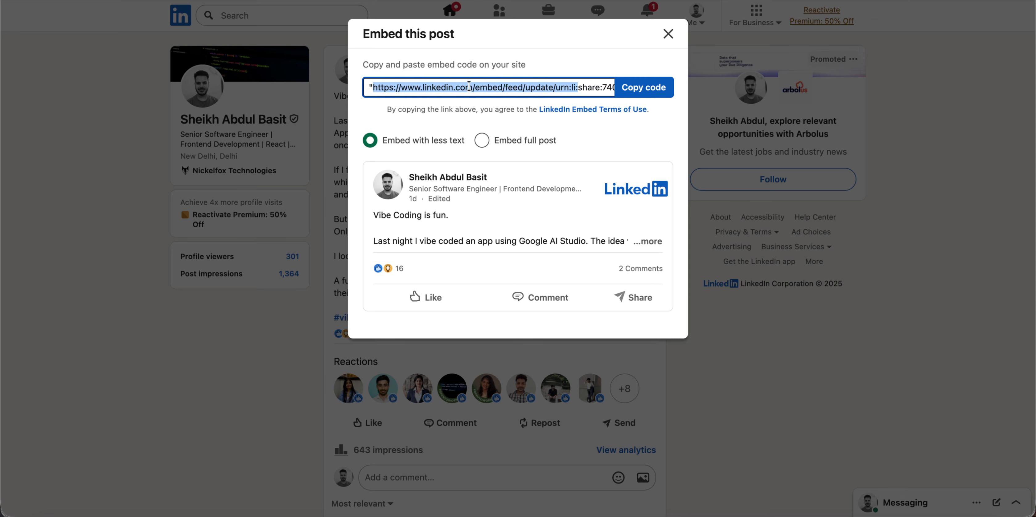
{"action": "scroll", "coordinate": [468, 87], "scroll_direction": "right", "scroll_amount": 1}
{"action": "key", "text": "alt+shift+Right"}
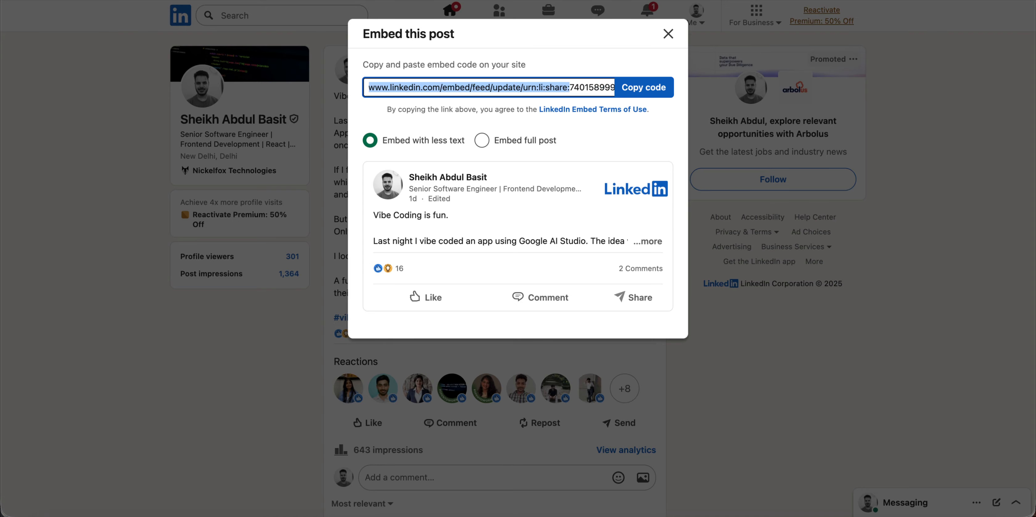
{"action": "key", "text": "alt+shift+Right"}
{"action": "key", "text": "alt+shift+Right"}
{"action": "key", "text": "alt+shift+Right"}
{"action": "key", "text": "alt+shift+Right"}
{"action": "key", "text": "alt+shift+Right"}
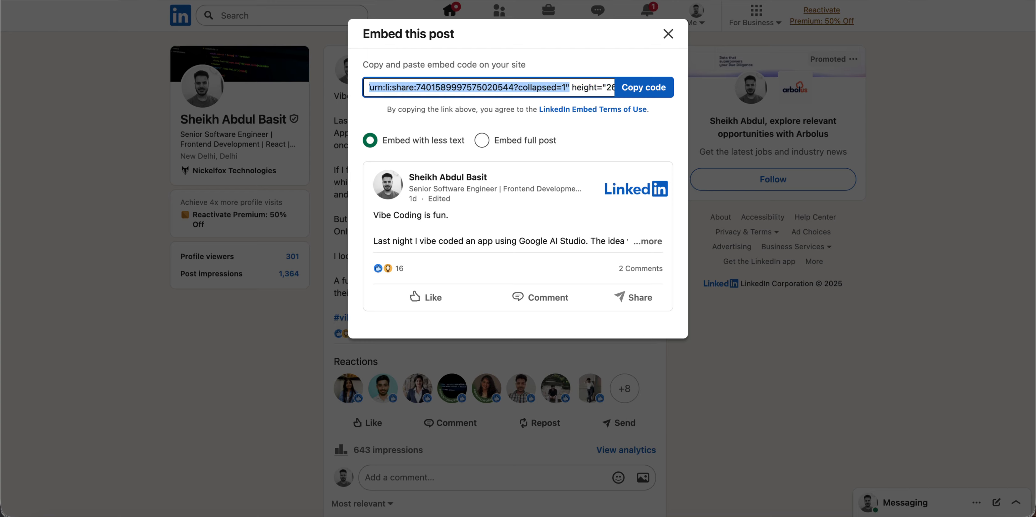
{"action": "scroll", "coordinate": [481, 88], "scroll_direction": "right", "scroll_amount": 5}
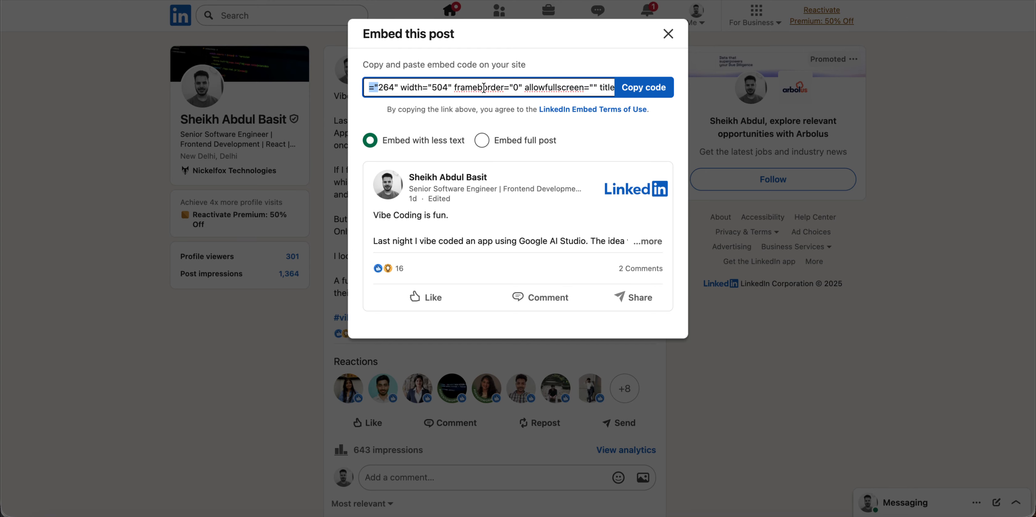
{"action": "key", "text": "alt+shift+Right"}
{"action": "key", "text": "alt+shift+Right"}
{"action": "key", "text": "alt+shift+Right"}
{"action": "key", "text": "alt+shift+Right"}
{"action": "key", "text": "alt+shift+Right"}
{"action": "key", "text": "alt+shift+Right"}
{"action": "key", "text": "alt+shift+Right"}
{"action": "key", "text": "alt+shift+Right"}
{"action": "key", "text": "alt+shift+Right"}
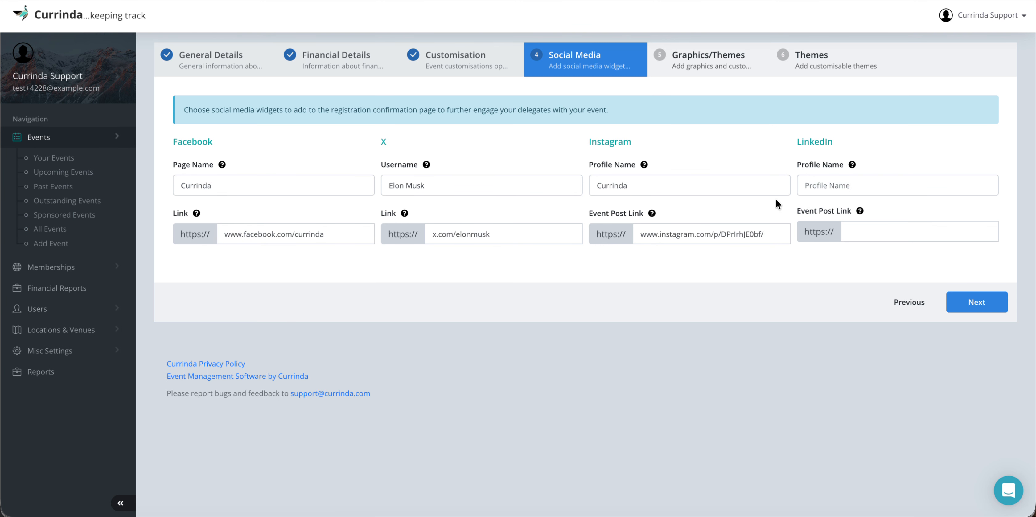
Step: Set the LinkedIn post link to the bare embed address and the profile name to Currinda
{"action": "left_click", "coordinate": [864, 228]}
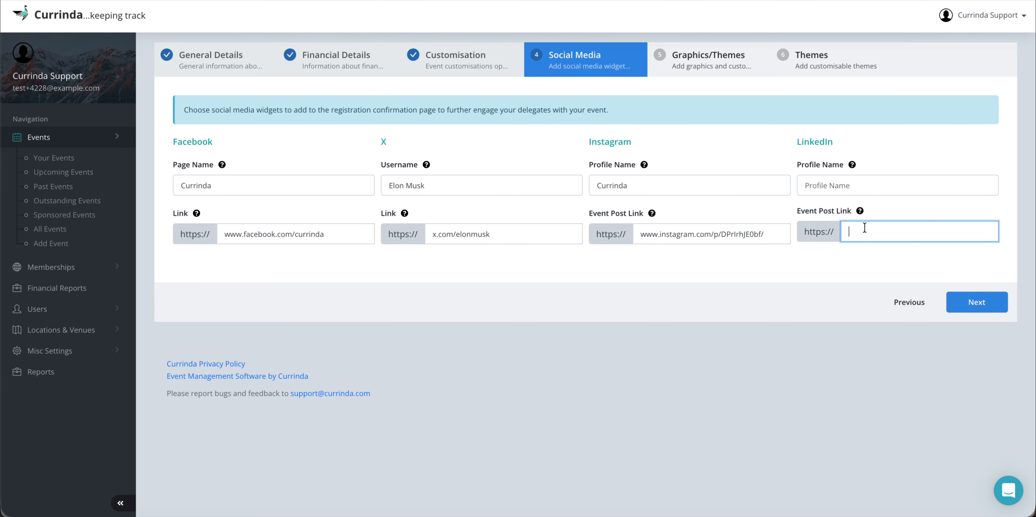
{"action": "key", "text": "ctrl+v"}
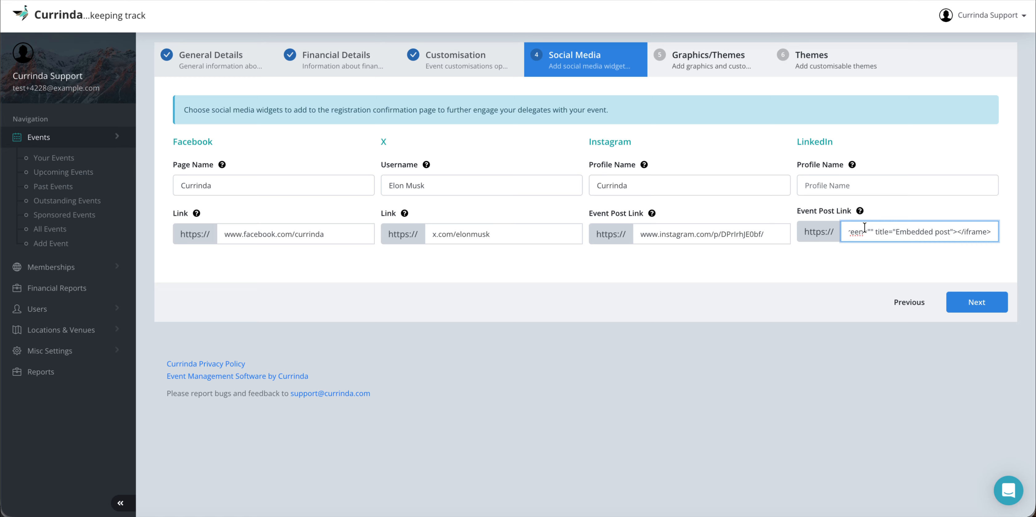
{"action": "key", "text": "BackSpace"}
{"action": "key", "text": "BackSpace"}
{"action": "key", "text": "BackSpace"}
{"action": "key", "text": "BackSpace"}
{"action": "key", "text": "BackSpace"}
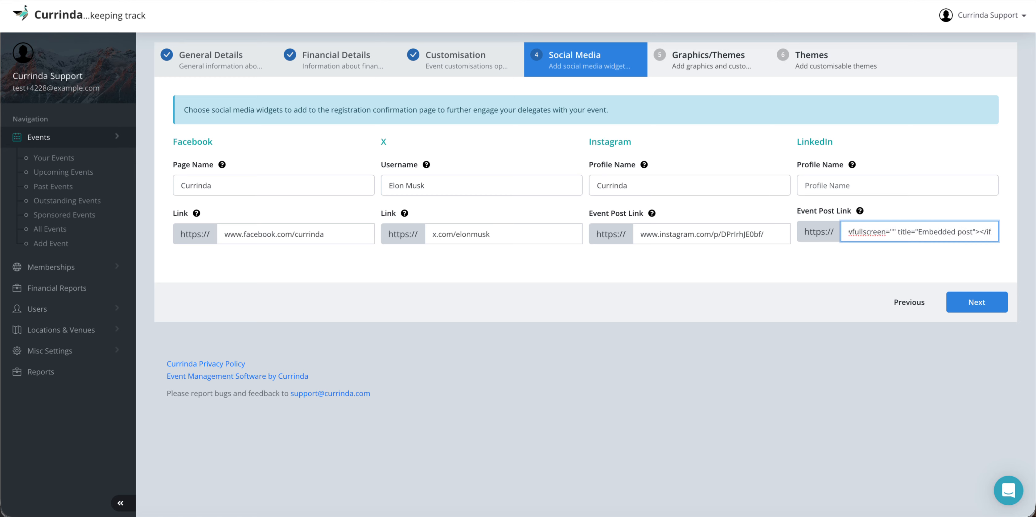
{"action": "key", "text": "BackSpace"}
{"action": "key", "text": "BackSpace"}
{"action": "key", "text": "BackSpace"}
{"action": "key", "text": "BackSpace"}
{"action": "key", "text": "BackSpace"}
{"action": "key", "text": "BackSpace"}
{"action": "key", "text": "BackSpace"}
{"action": "key", "text": "BackSpace"}
{"action": "key", "text": "BackSpace"}
{"action": "key", "text": "BackSpace"}
{"action": "key", "text": "BackSpace"}
{"action": "key", "text": "BackSpace"}
{"action": "key", "text": "BackSpace"}
{"action": "key", "text": "BackSpace"}
{"action": "key", "text": "BackSpace"}
{"action": "key", "text": "BackSpace"}
{"action": "key", "text": "BackSpace"}
{"action": "key", "text": "BackSpace"}
{"action": "key", "text": "BackSpace"}
{"action": "key", "text": "BackSpace"}
{"action": "key", "text": "BackSpace"}
{"action": "key", "text": "BackSpace"}
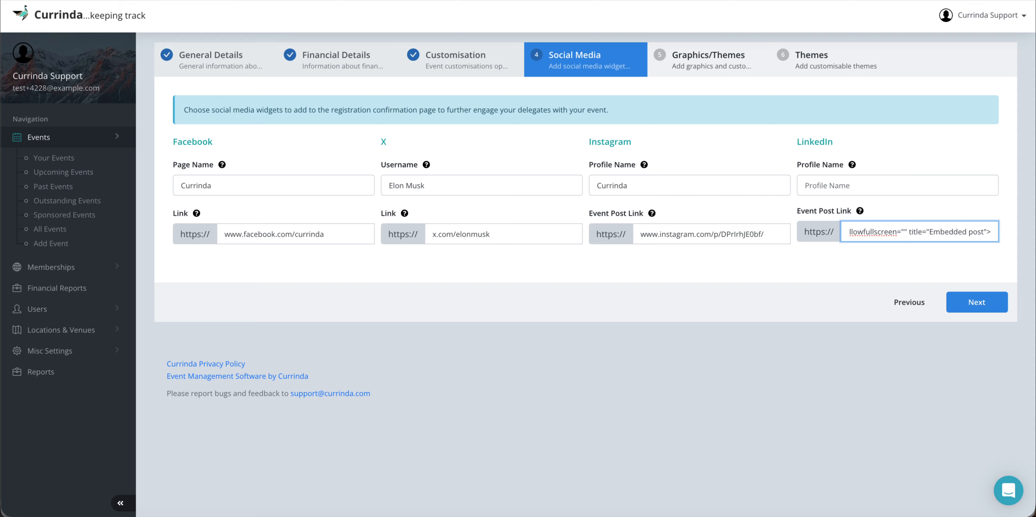
{"action": "key", "text": "BackSpace"}
{"action": "key", "text": "BackSpace"}
{"action": "key", "text": "BackSpace"}
{"action": "key", "text": "BackSpace"}
{"action": "key", "text": "BackSpace"}
{"action": "key", "text": "BackSpace"}
{"action": "key", "text": "BackSpace"}
{"action": "key", "text": "BackSpace"}
{"action": "key", "text": "BackSpace"}
{"action": "key", "text": "BackSpace"}
{"action": "key", "text": "BackSpace"}
{"action": "key", "text": "BackSpace"}
{"action": "key", "text": "BackSpace"}
{"action": "key", "text": "BackSpace"}
{"action": "key", "text": "BackSpace"}
{"action": "key", "text": "BackSpace"}
{"action": "key", "text": "BackSpace"}
{"action": "key", "text": "BackSpace"}
{"action": "key", "text": "BackSpace"}
{"action": "key", "text": "BackSpace"}
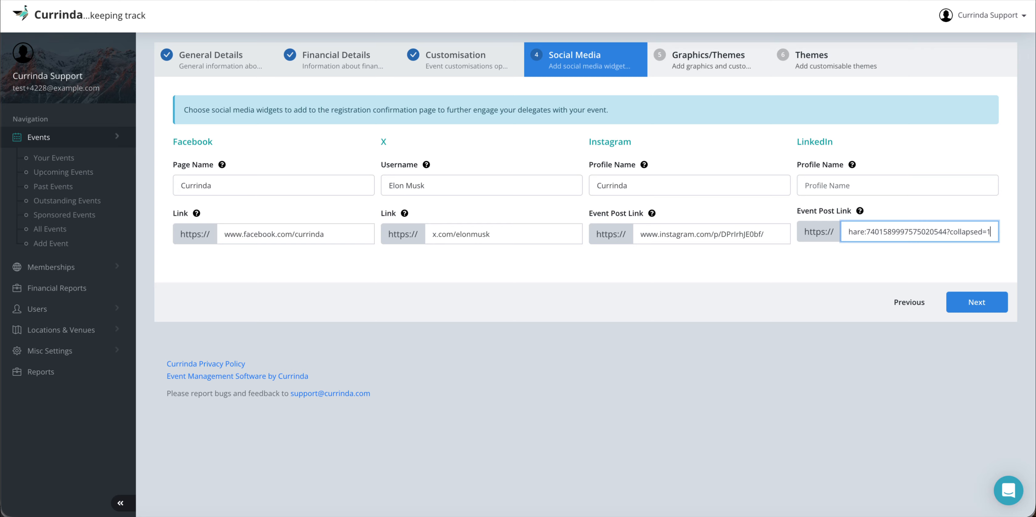
{"action": "key", "text": "BackSpace"}
{"action": "key", "text": "BackSpace"}
{"action": "key", "text": "BackSpace"}
{"action": "key", "text": "BackSpace"}
{"action": "key", "text": "BackSpace"}
{"action": "key", "text": "BackSpace"}
{"action": "key", "text": "BackSpace"}
{"action": "key", "text": "BackSpace"}
{"action": "key", "text": "BackSpace"}
{"action": "key", "text": "BackSpace"}
{"action": "key", "text": "BackSpace"}
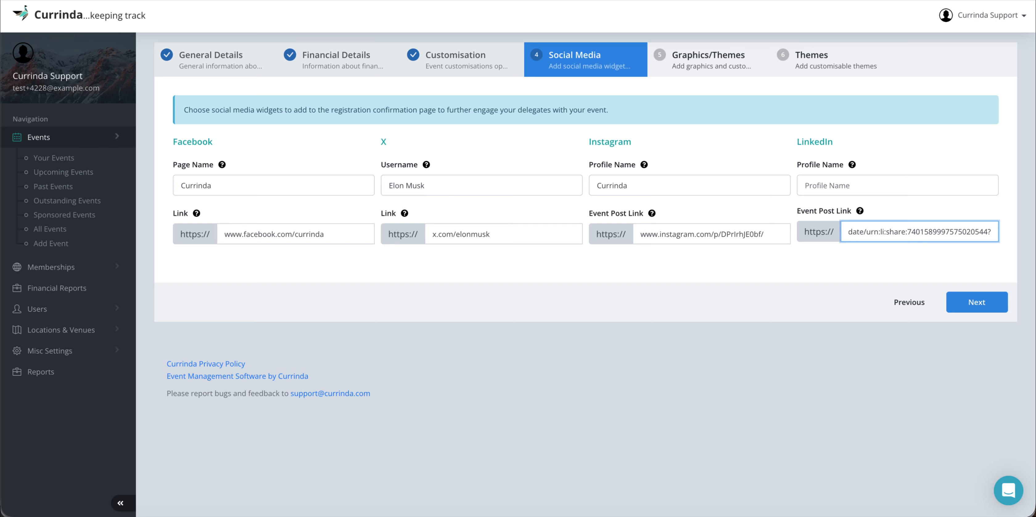
{"action": "key", "text": "BackSpace"}
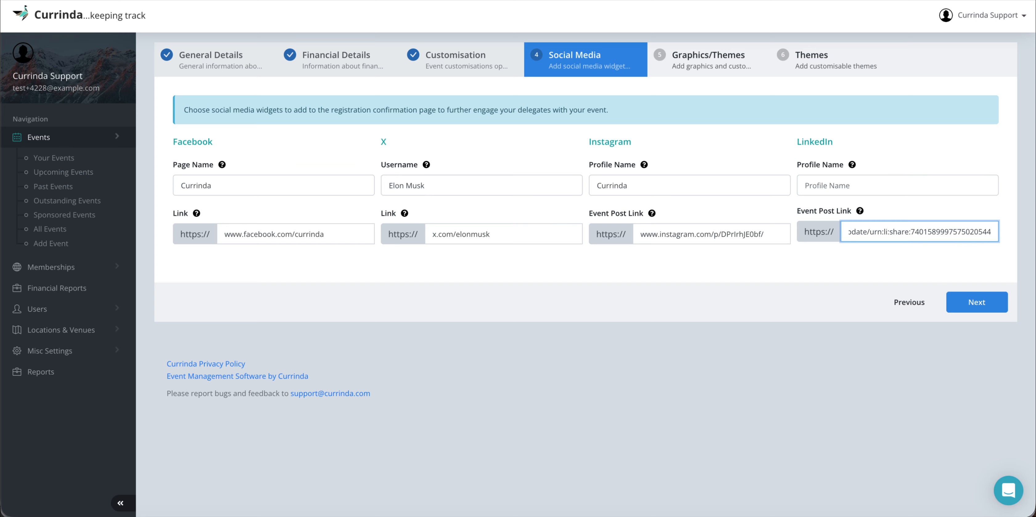
{"action": "key", "text": "Left"}
{"action": "key", "text": "Left"}
{"action": "key", "text": "Left"}
{"action": "key", "text": "Left"}
{"action": "key", "text": "Left"}
{"action": "key", "text": "Left"}
{"action": "key", "text": "Left"}
{"action": "key", "text": "Left"}
{"action": "key", "text": "Left"}
{"action": "key", "text": "Left"}
{"action": "key", "text": "Left"}
{"action": "key", "text": "Left"}
{"action": "key", "text": "Left"}
{"action": "key", "text": "Left"}
{"action": "key", "text": "Left"}
{"action": "key", "text": "Left"}
{"action": "key", "text": "Left"}
{"action": "key", "text": "Left"}
{"action": "key", "text": "Left"}
{"action": "key", "text": "Left"}
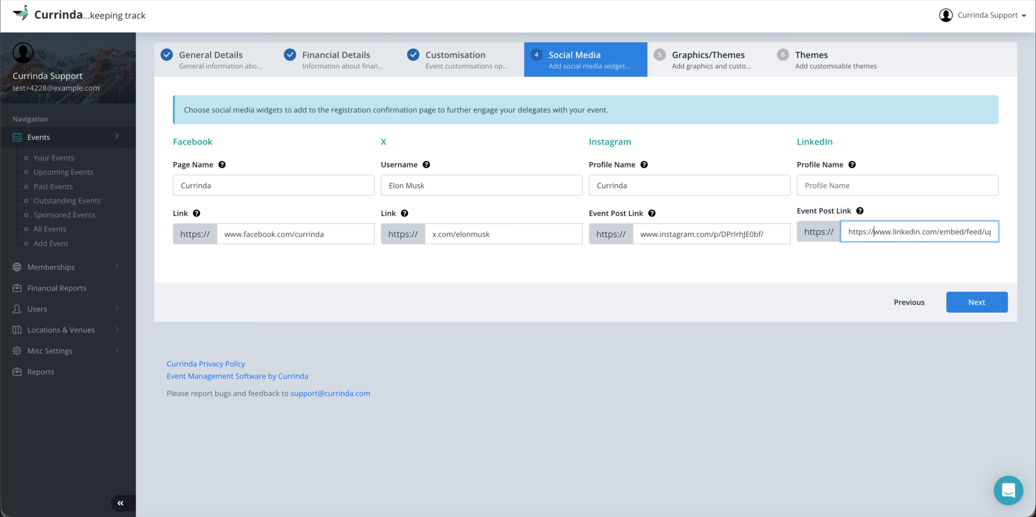
{"action": "key", "text": "Left"}
{"action": "key", "text": "Left"}
{"action": "key", "text": "BackSpace"}
{"action": "key", "text": "BackSpace"}
{"action": "key", "text": "BackSpace"}
{"action": "key", "text": "BackSpace"}
{"action": "key", "text": "BackSpace"}
{"action": "key", "text": "BackSpace"}
{"action": "key", "text": "BackSpace"}
{"action": "key", "text": "BackSpace"}
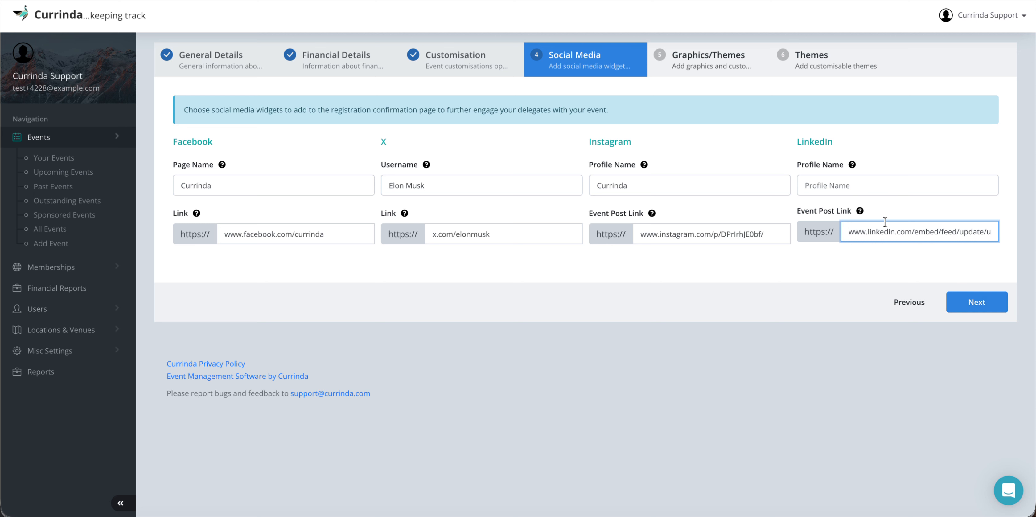
{"action": "left_click", "coordinate": [853, 184]}
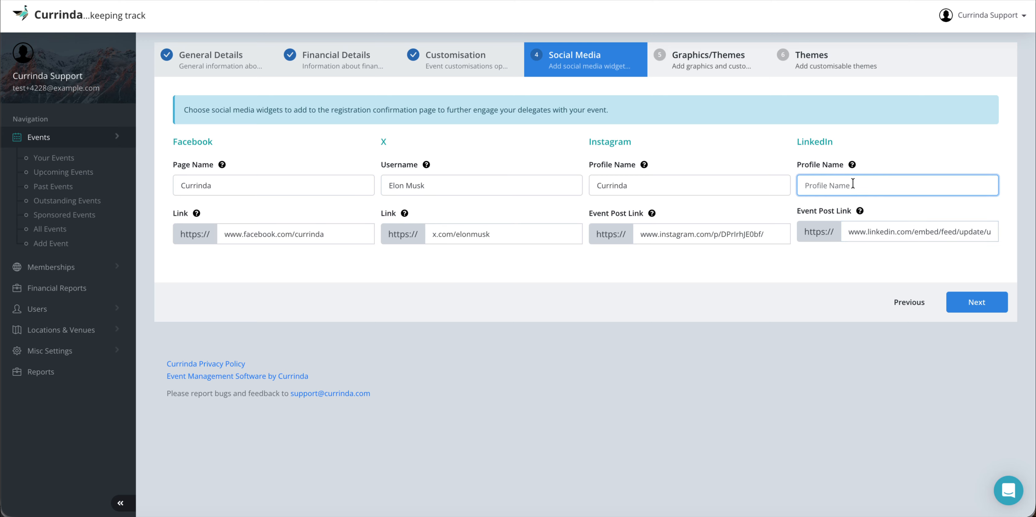
{"action": "type", "text": "Currinda"}
{"action": "left_click", "coordinate": [978, 304]}
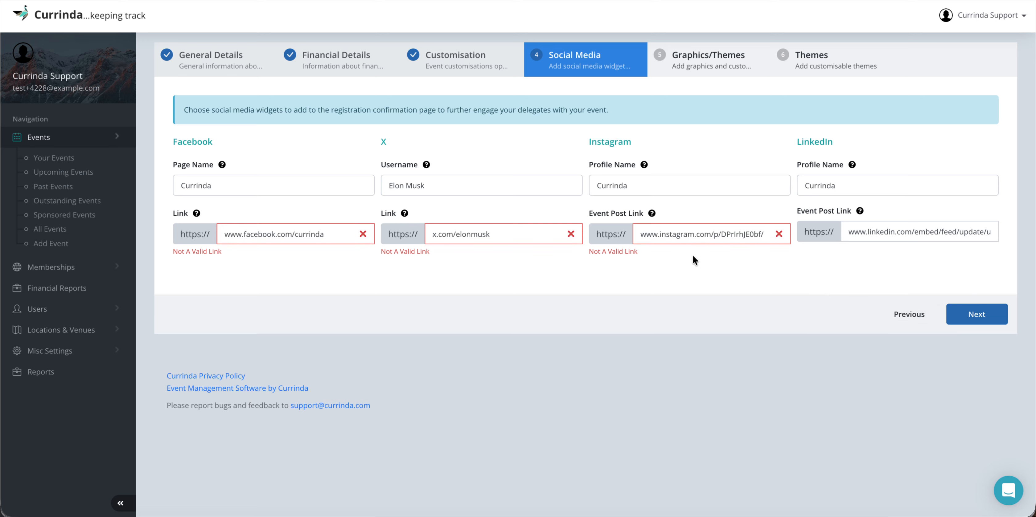
{"action": "left_click", "coordinate": [670, 235]}
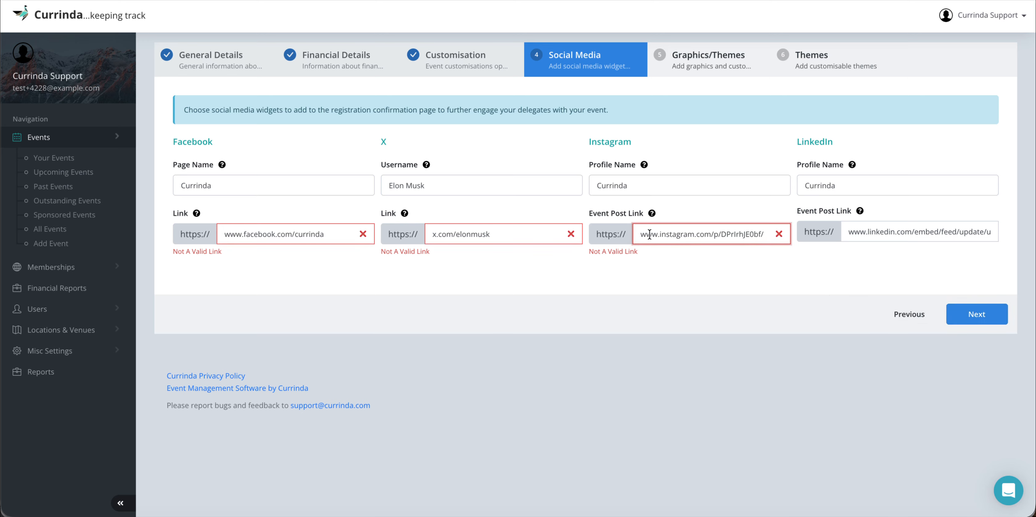
{"action": "left_click", "coordinate": [660, 234]}
{"action": "key", "text": "BackSpace"}
{"action": "key", "text": "BackSpace"}
{"action": "key", "text": "BackSpace"}
{"action": "key", "text": "BackSpace"}
{"action": "left_click", "coordinate": [754, 236]}
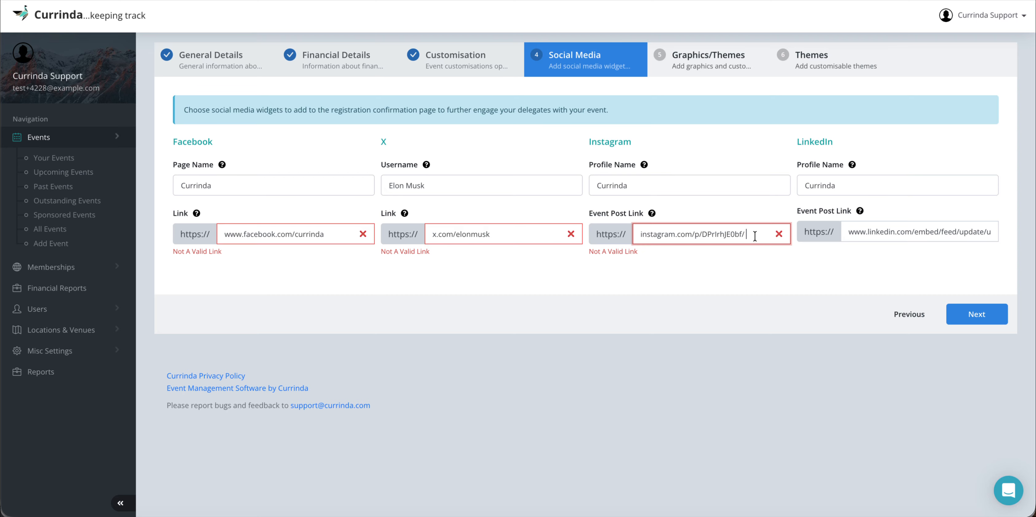
{"action": "key", "text": "BackSpace"}
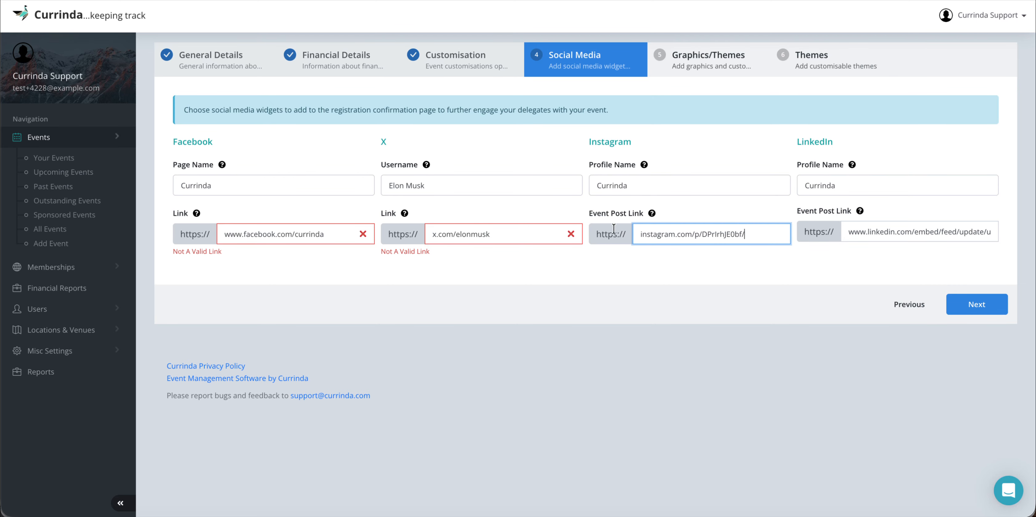
Step: Remove the Facebook link's trailing space so the X and Facebook errors clear
{"action": "left_click", "coordinate": [507, 230]}
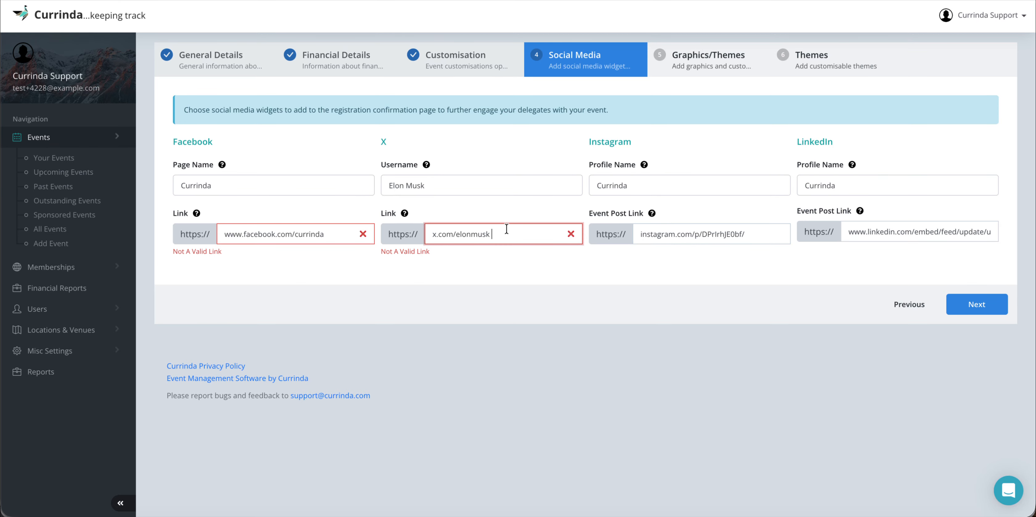
{"action": "left_click", "coordinate": [332, 235]}
{"action": "key", "text": "BackSpace"}
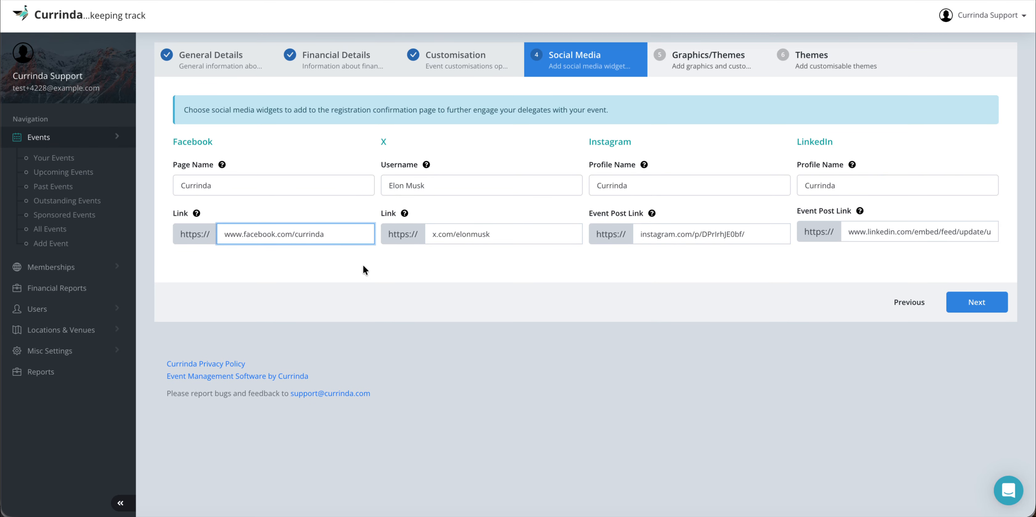
{"action": "left_click", "coordinate": [381, 266]}
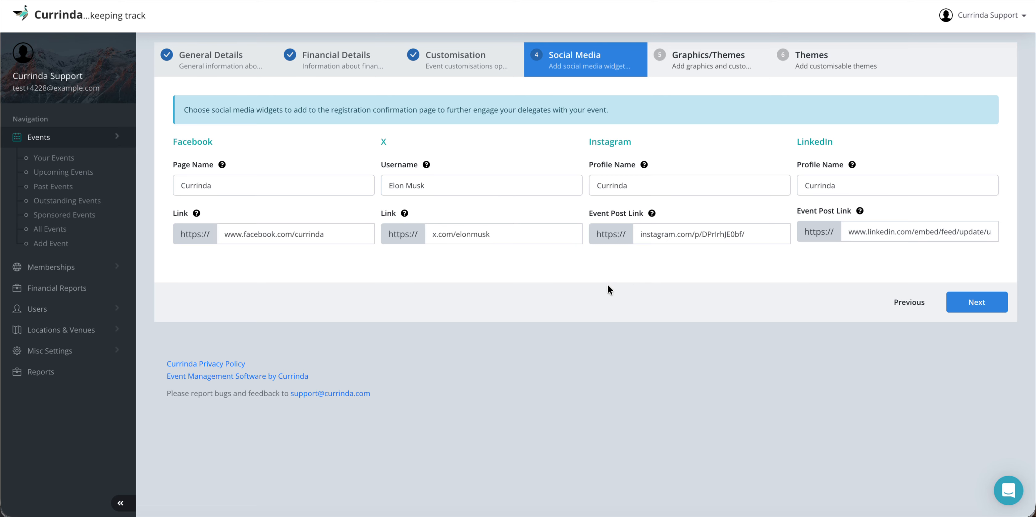
Step: Move to Graphics/Themes and set pexels-pixabay-247599.jpg as the Event Banner
{"action": "left_click", "coordinate": [977, 302]}
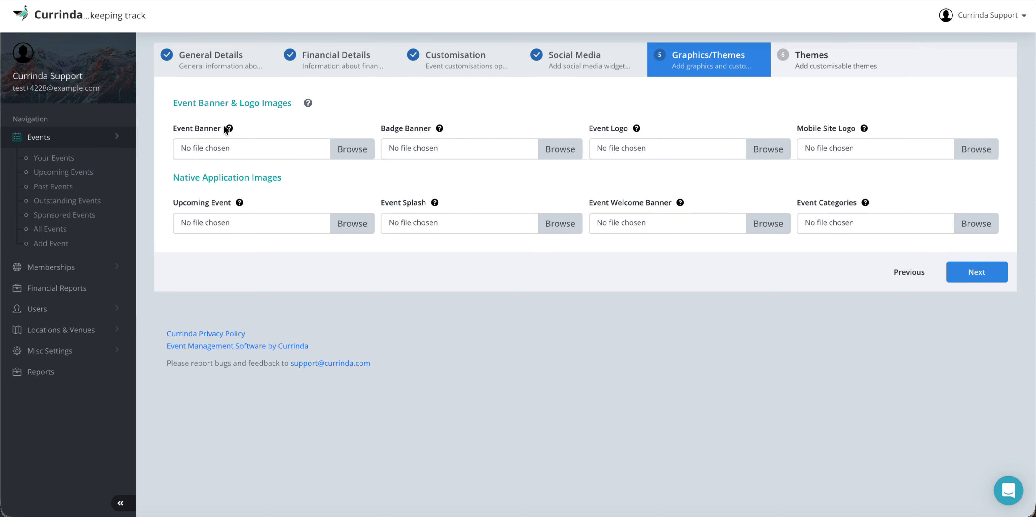
{"action": "mouse_move", "coordinate": [229, 129]}
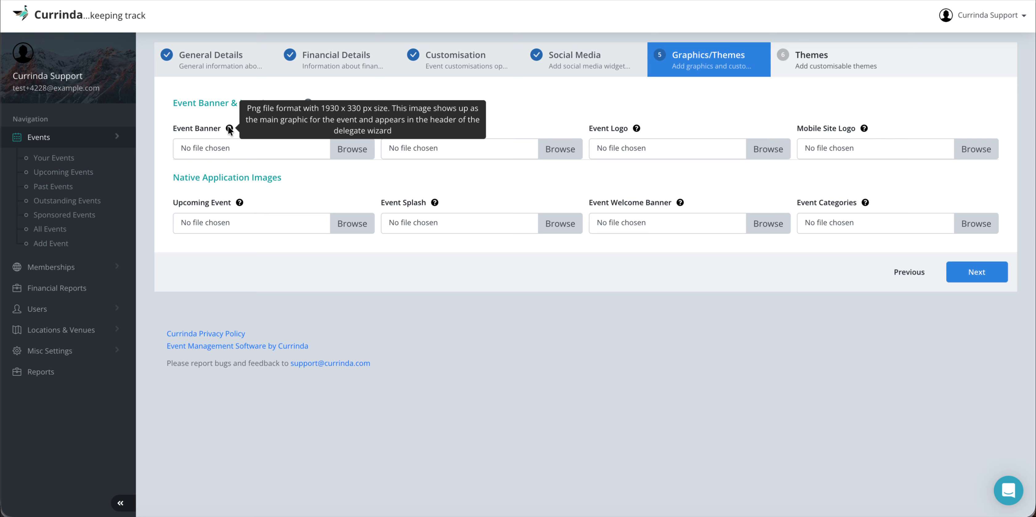
{"action": "left_click", "coordinate": [339, 148]}
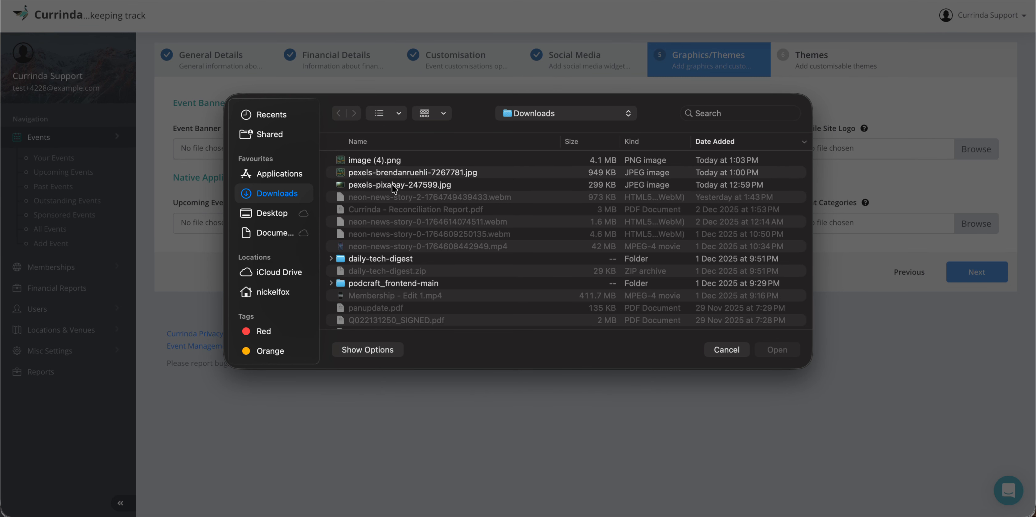
{"action": "double_click", "coordinate": [393, 185]}
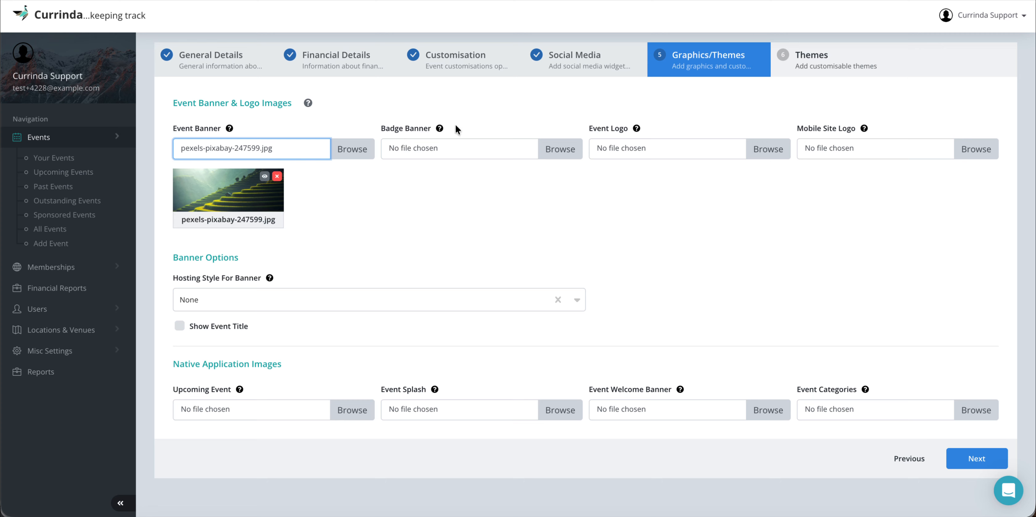
{"action": "mouse_move", "coordinate": [439, 128]}
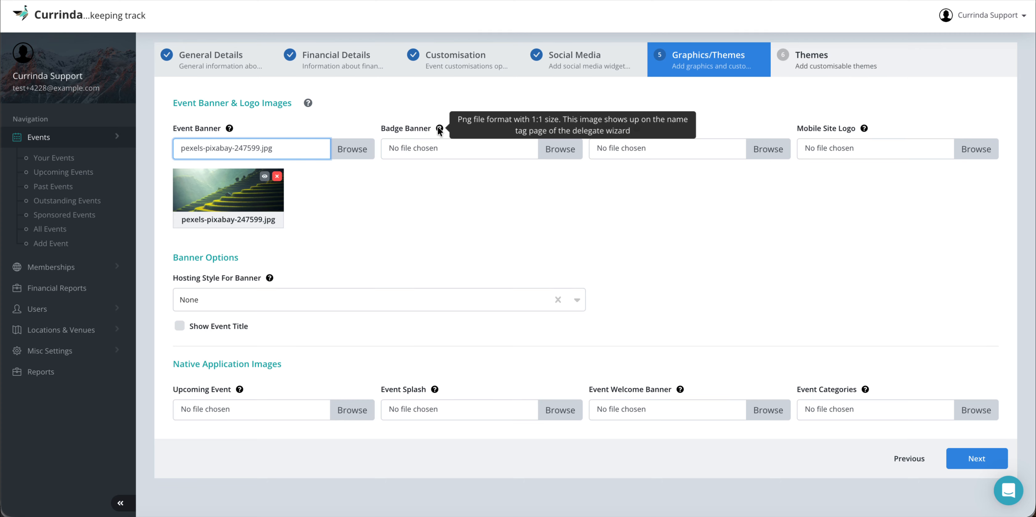
{"action": "left_click", "coordinate": [555, 145]}
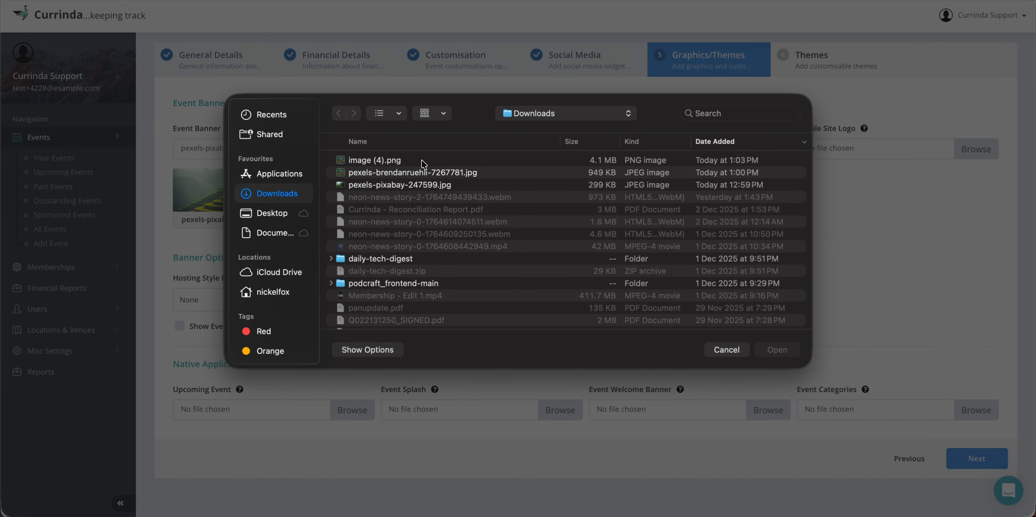
Step: Set image (4).png as both the Badge Banner and the Event Logo
{"action": "double_click", "coordinate": [420, 159]}
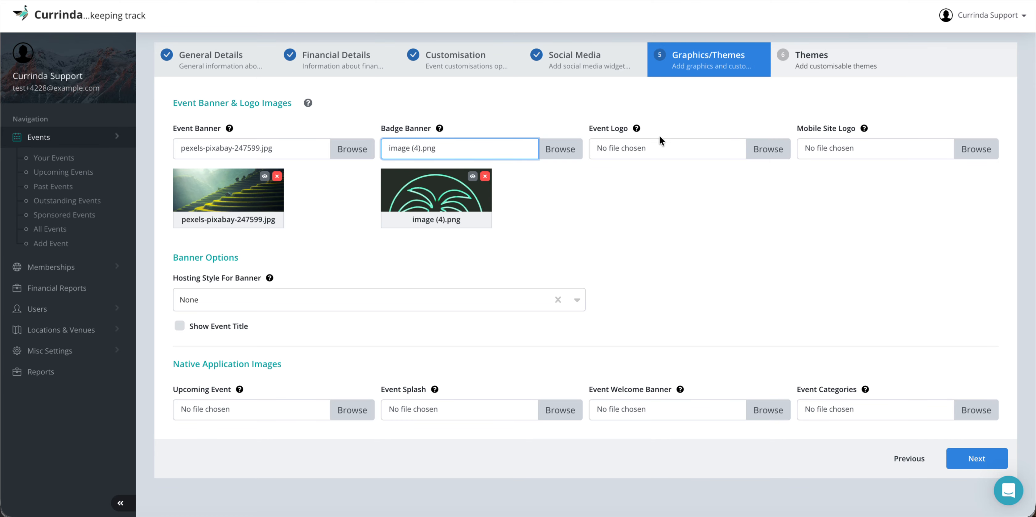
{"action": "left_click", "coordinate": [752, 145]}
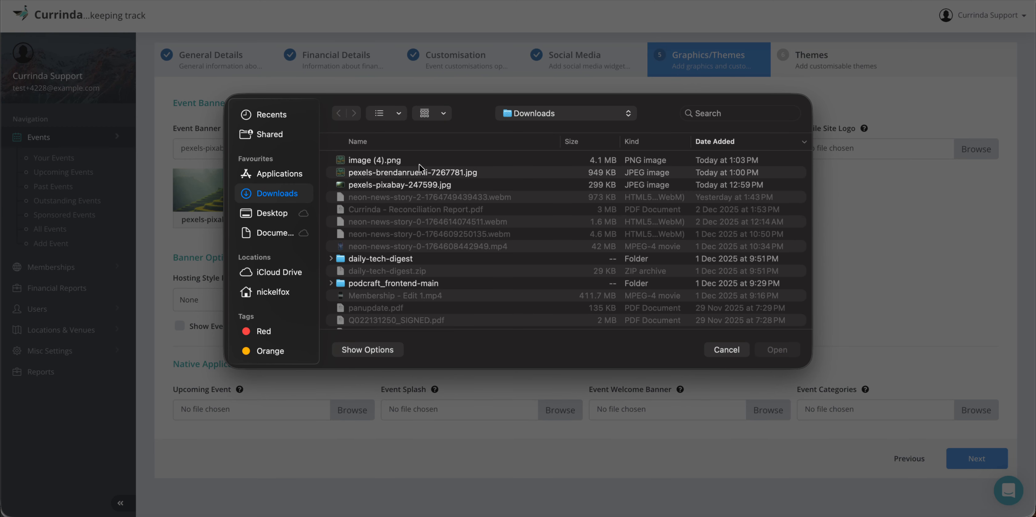
{"action": "double_click", "coordinate": [393, 160]}
{"action": "scroll", "coordinate": [775, 233], "scroll_direction": "down", "scroll_amount": 2}
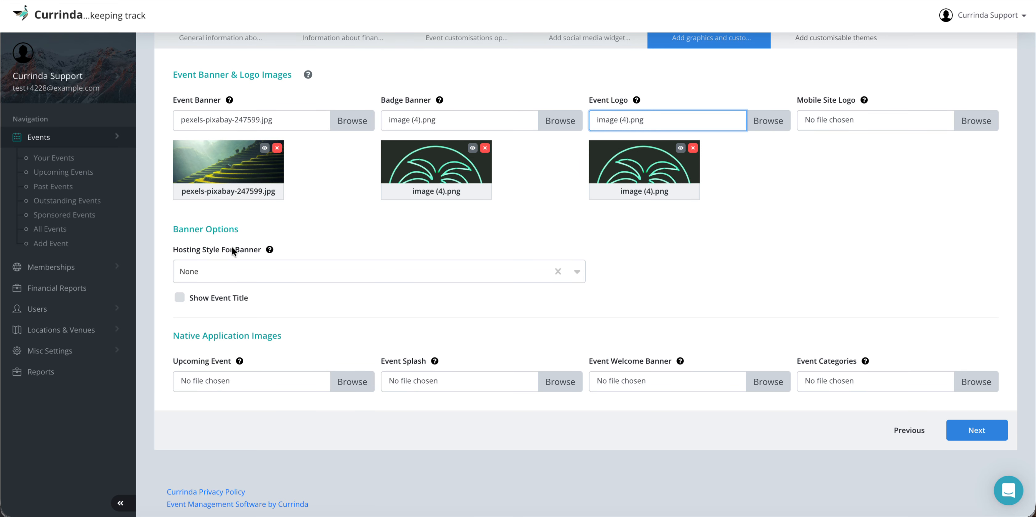
Step: Choose Presented By hosting style, show the event title at Top, and continue to Themes
{"action": "left_click", "coordinate": [227, 267]}
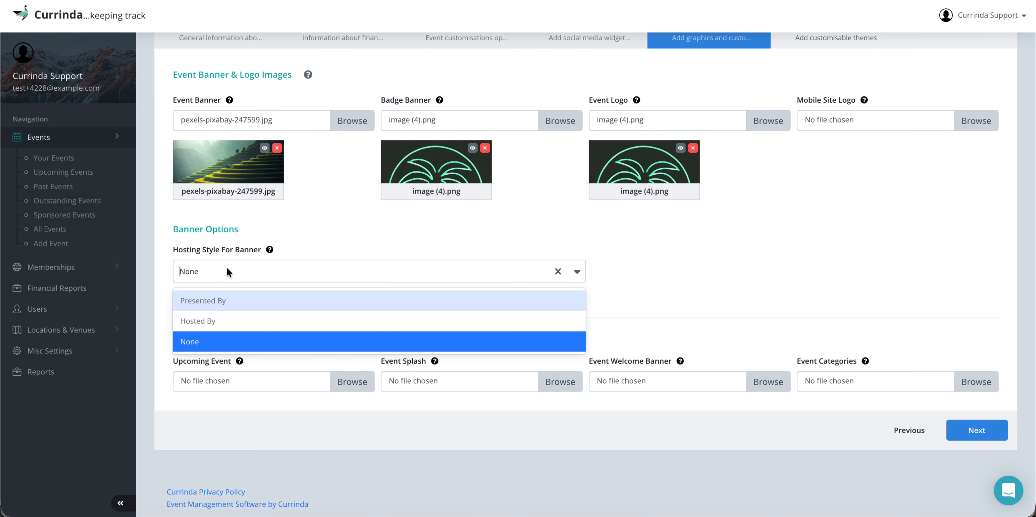
{"action": "left_click", "coordinate": [220, 300]}
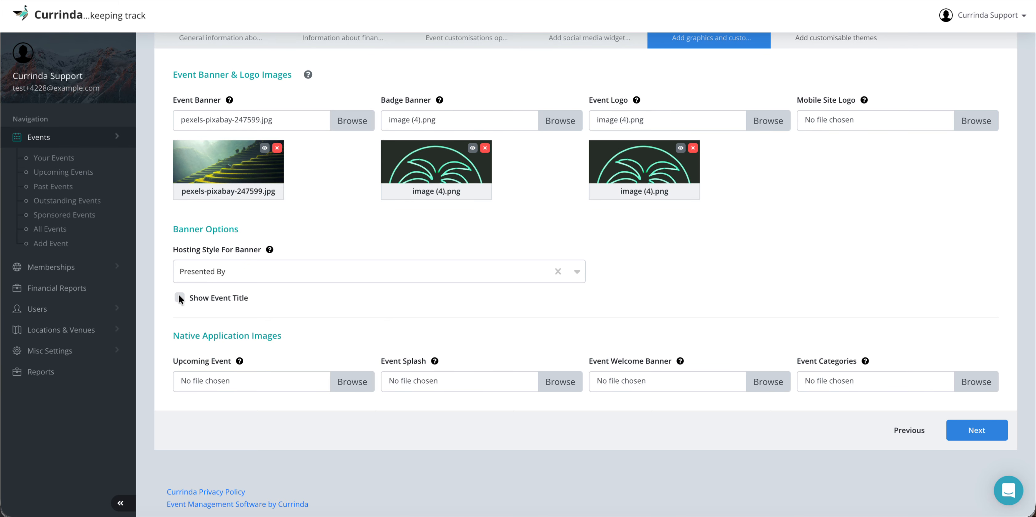
{"action": "left_click", "coordinate": [179, 298]}
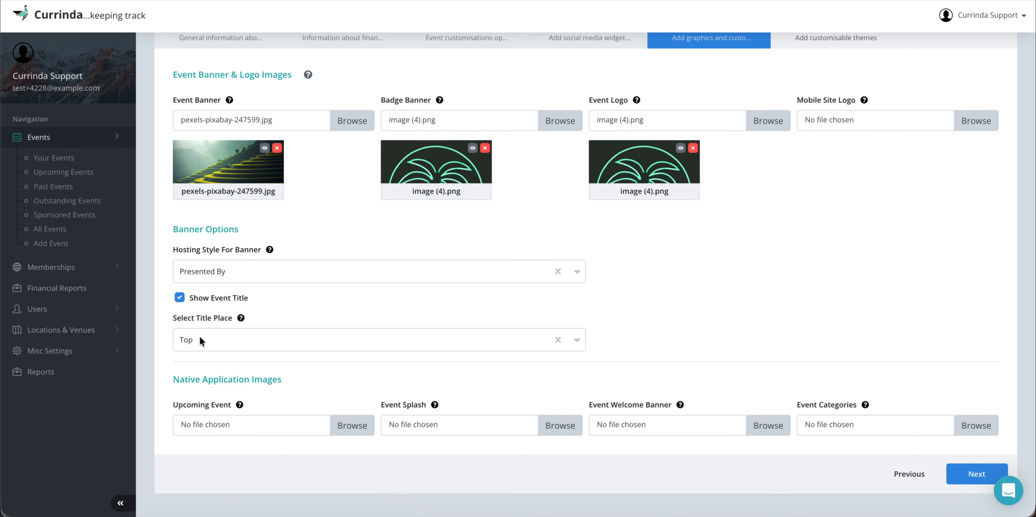
{"action": "mouse_move", "coordinate": [239, 317]}
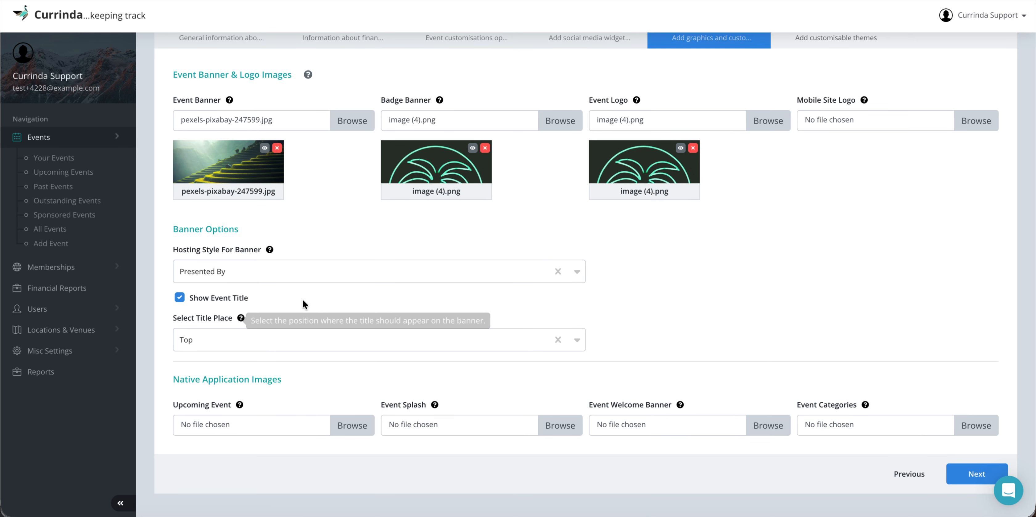
{"action": "scroll", "coordinate": [383, 276], "scroll_direction": "down", "scroll_amount": 1}
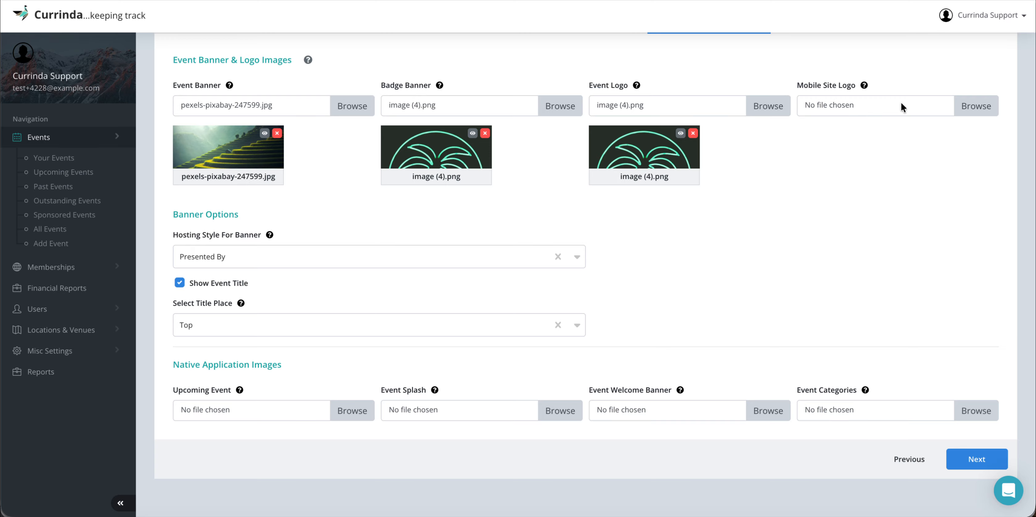
{"action": "scroll", "coordinate": [904, 339], "scroll_direction": "down", "scroll_amount": 2}
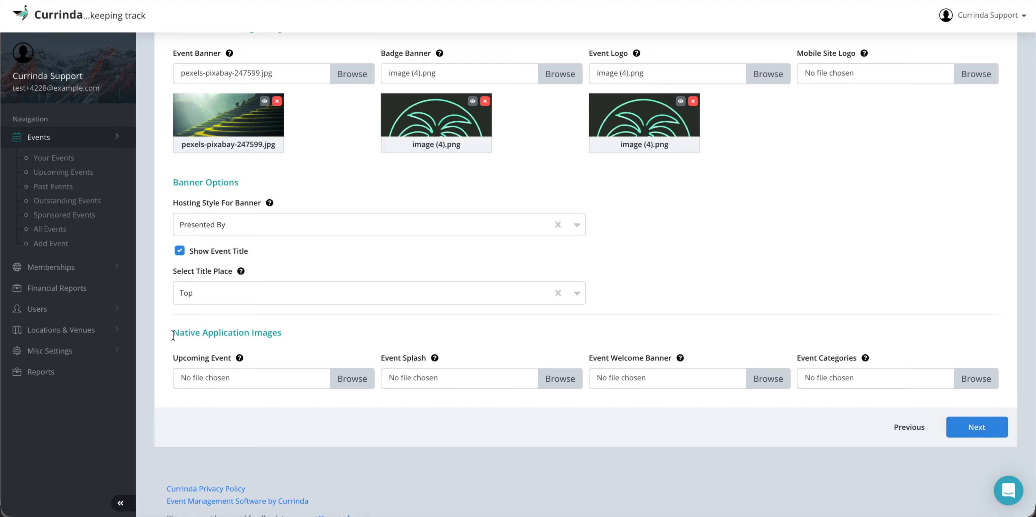
{"action": "mouse_move", "coordinate": [240, 356]}
{"action": "left_click", "coordinate": [973, 427]}
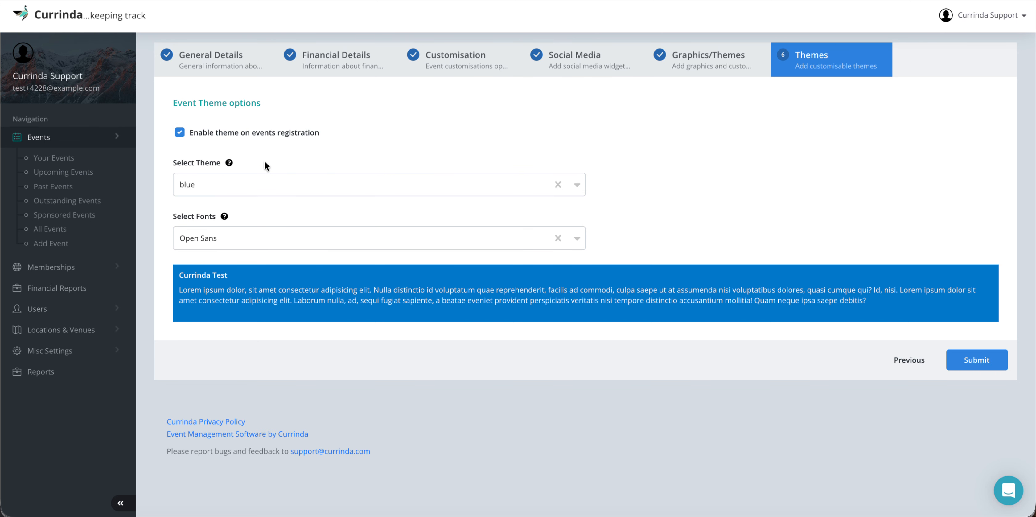
Step: Pick the black theme and Source Sans Pro font, then submit to create the event
{"action": "left_click", "coordinate": [256, 183]}
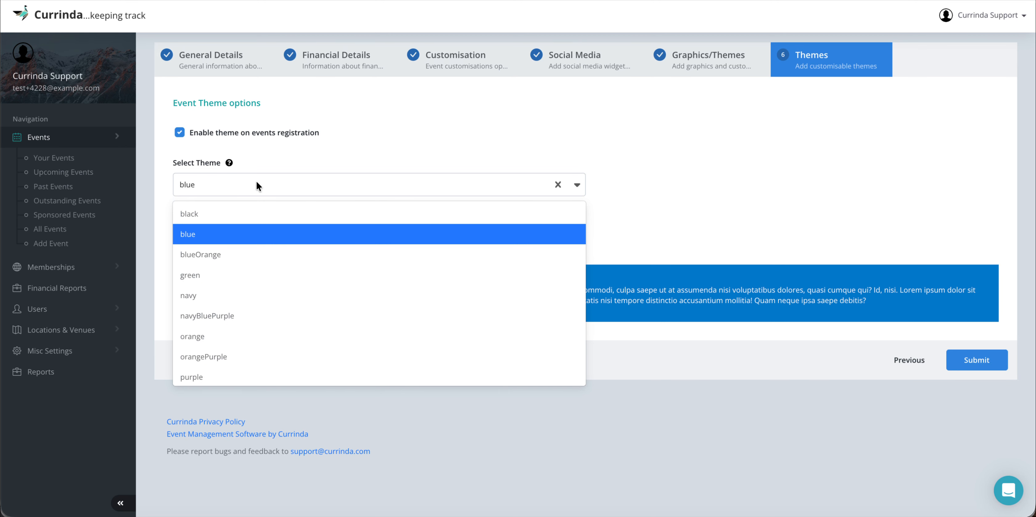
{"action": "left_click", "coordinate": [233, 215]}
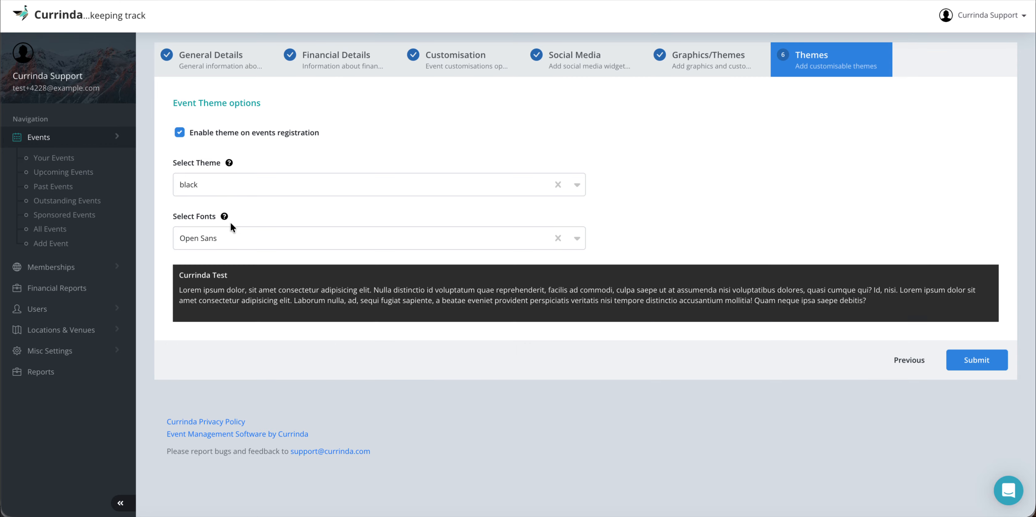
{"action": "left_click", "coordinate": [225, 243]}
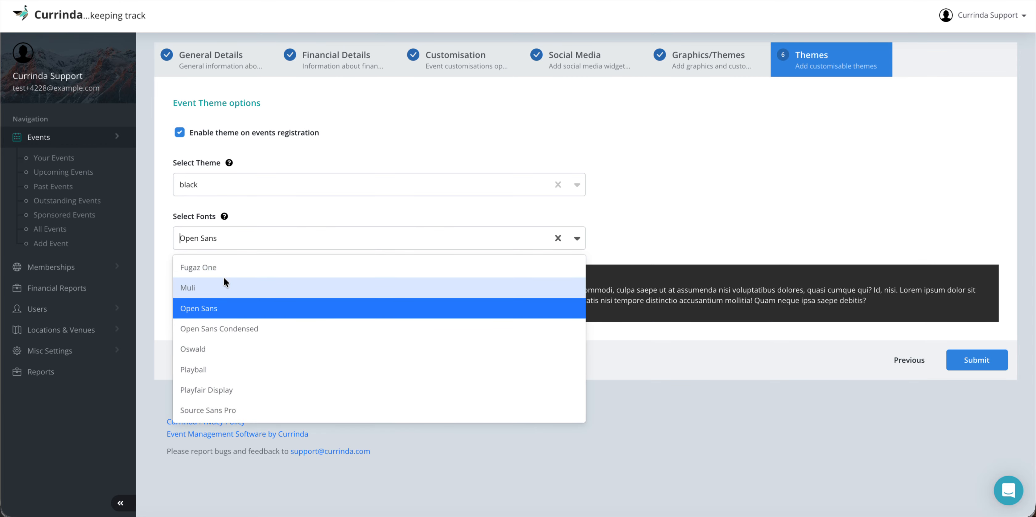
{"action": "left_click", "coordinate": [222, 328]}
{"action": "left_click", "coordinate": [239, 245]}
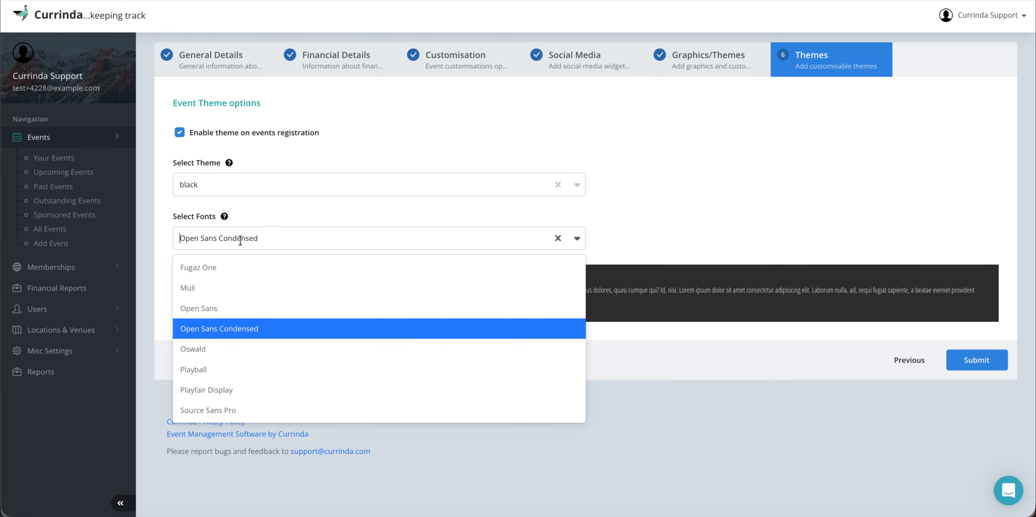
{"action": "left_click", "coordinate": [235, 406]}
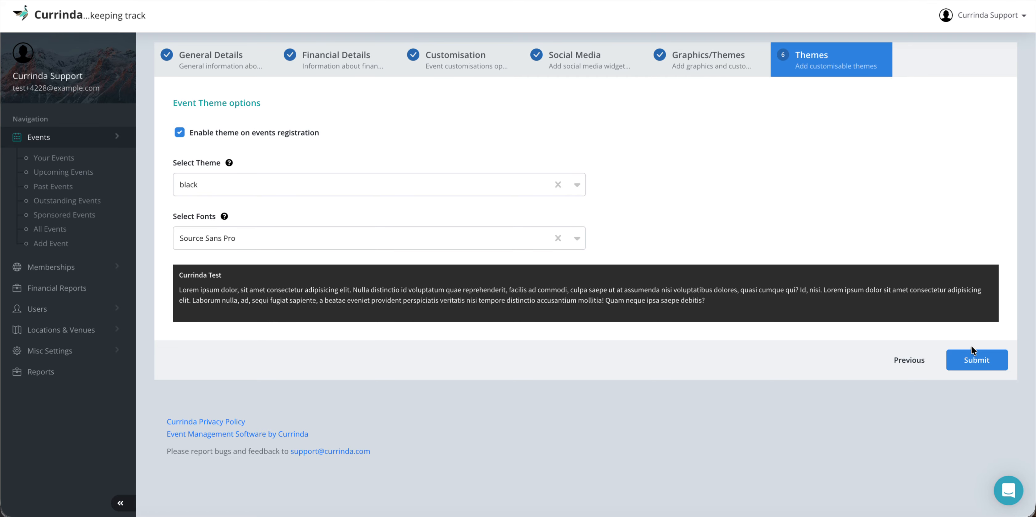
{"action": "left_click", "coordinate": [973, 358]}
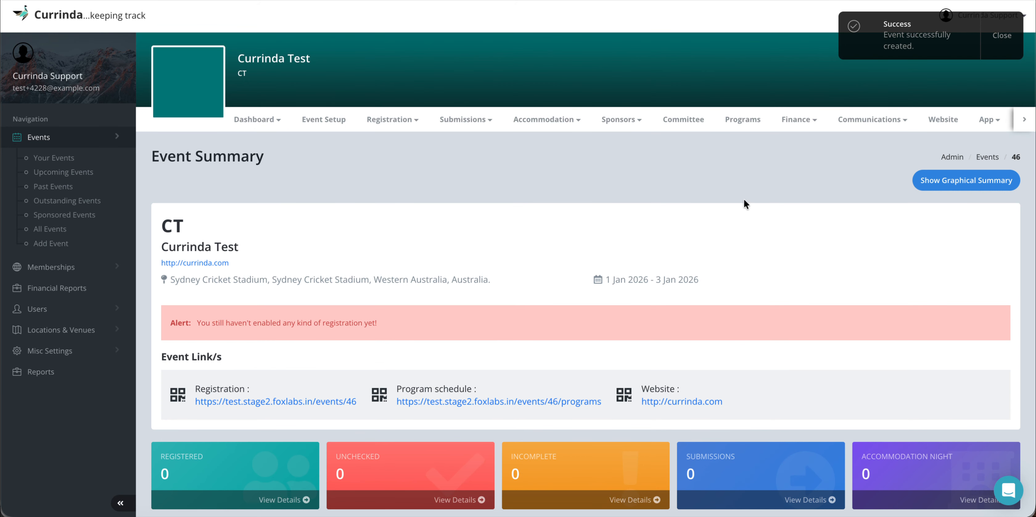